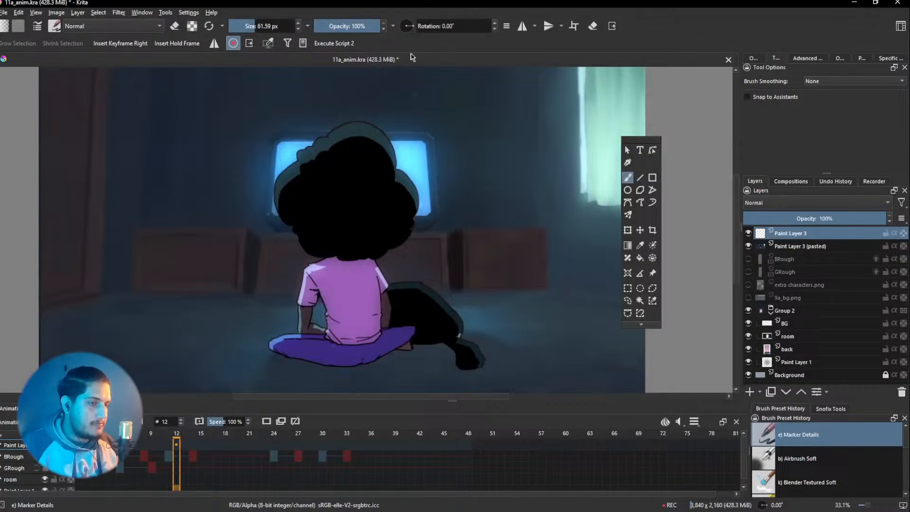
Save the open animation file and create a new 3,840 x 2,160 px document with an added paint layer
{"action": "key", "text": "ctrl+s"}
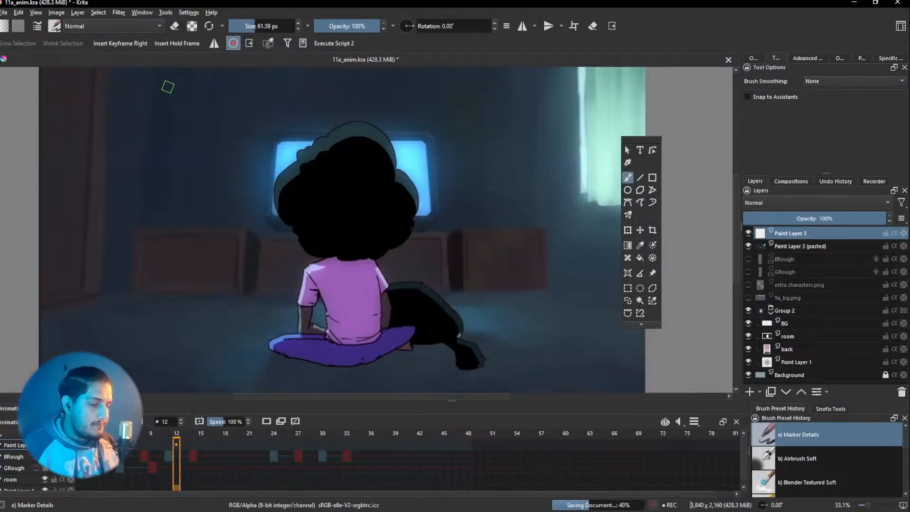
{"action": "left_click", "coordinate": [4, 15]}
{"action": "left_click", "coordinate": [19, 23]}
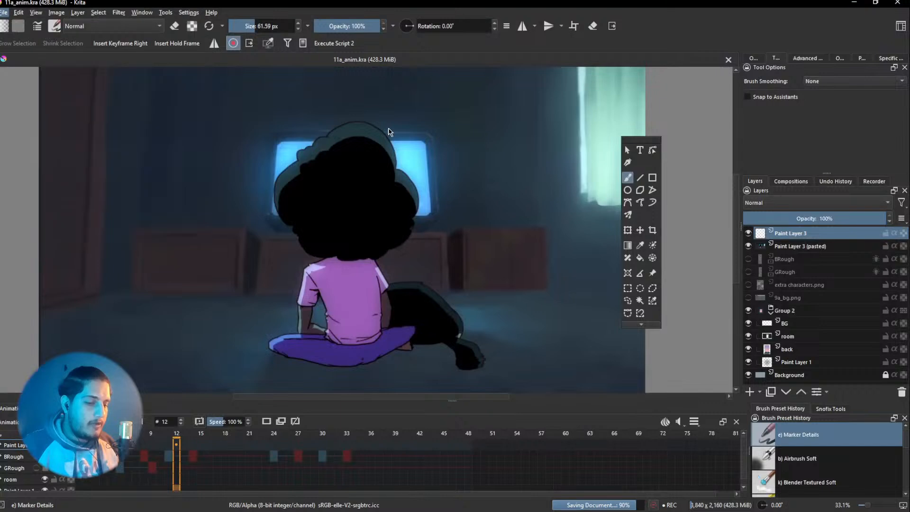
{"action": "left_click", "coordinate": [538, 376]}
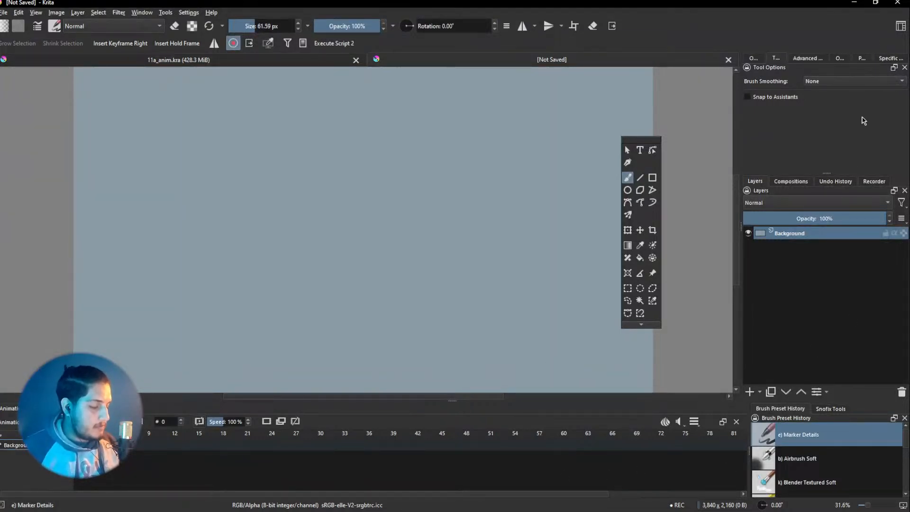
{"action": "left_click", "coordinate": [749, 391]}
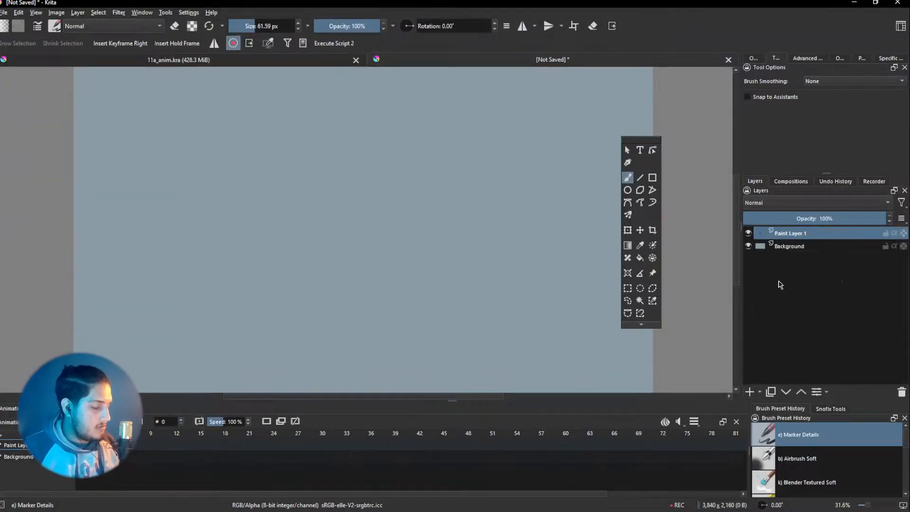
Switch to the Snofix Paint workspace and adjust the docker width and the floating toolbox position
{"action": "left_click", "coordinate": [900, 26]}
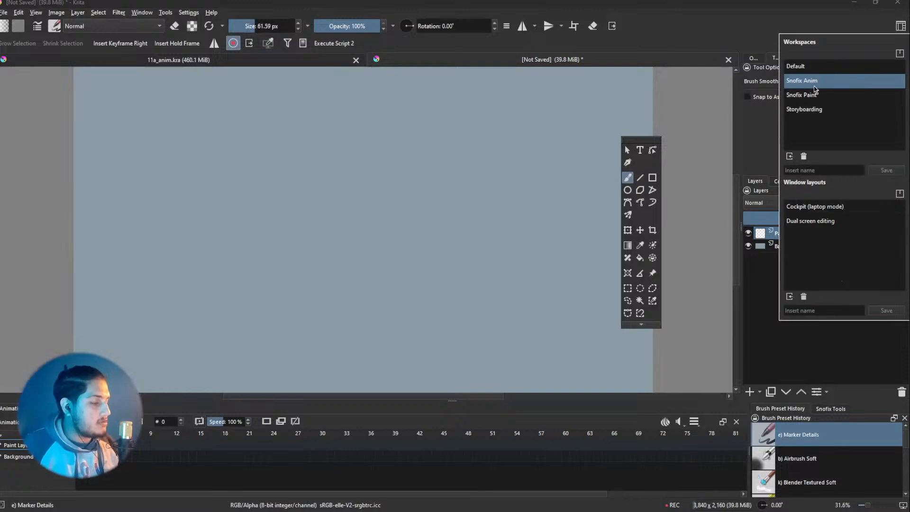
{"action": "left_click", "coordinate": [811, 96]}
{"action": "left_click", "coordinate": [642, 16]}
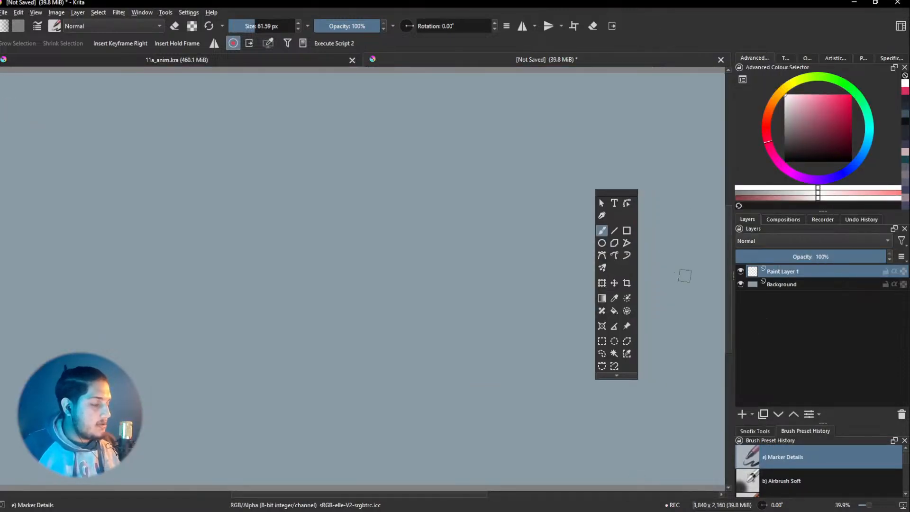
{"action": "left_click_drag", "start_coordinate": [732, 275], "coordinate": [742, 278]}
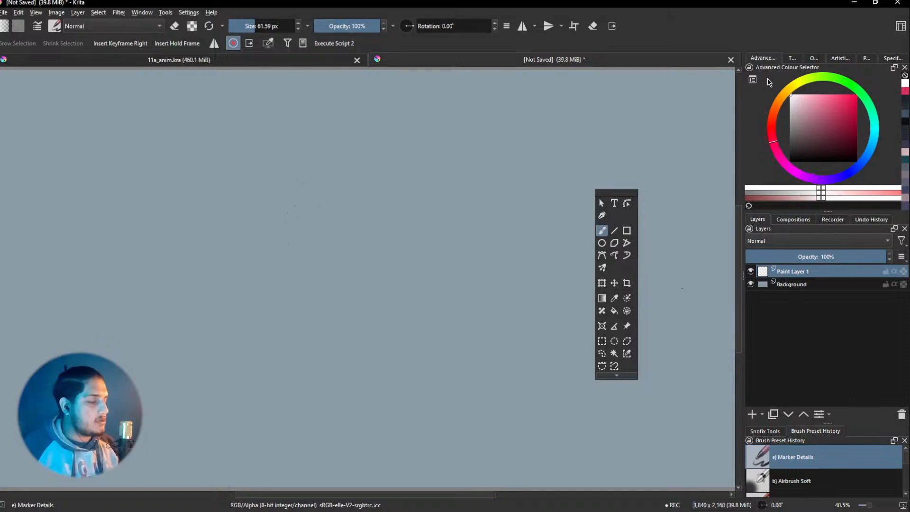
{"action": "mouse_move", "coordinate": [606, 199]}
{"action": "left_mouse_down"}
{"action": "mouse_move", "coordinate": [642, 181]}
{"action": "mouse_move", "coordinate": [240, 220]}
{"action": "mouse_move", "coordinate": [676, 218]}
{"action": "mouse_move", "coordinate": [621, 197]}
{"action": "left_mouse_up"}
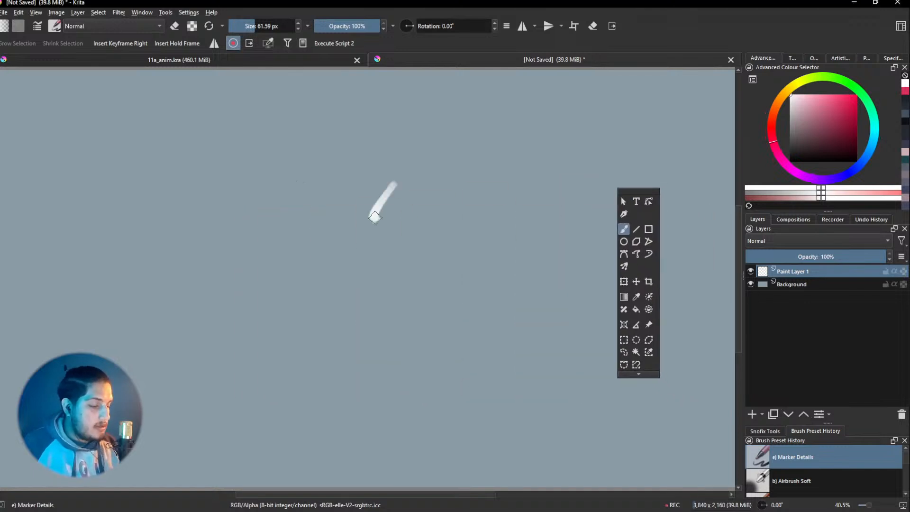
Choose the sf- Foliage Scatter Brush preset and try one white stroke on the canvas
{"action": "right_click", "coordinate": [368, 258]}
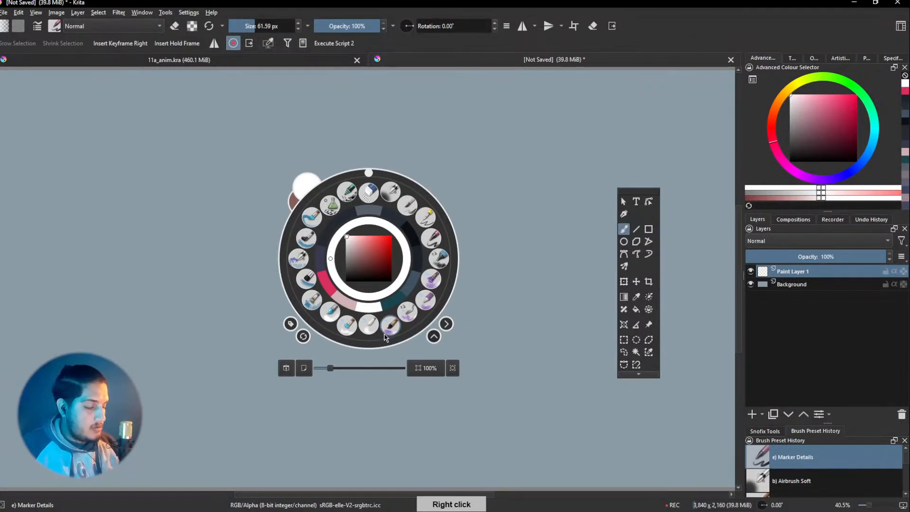
{"action": "left_click", "coordinate": [311, 300]}
{"action": "left_click_drag", "start_coordinate": [361, 263], "coordinate": [372, 327]}
{"action": "key", "text": "ctrl+z"}
Pick dark teal from the recent colours as the paint colour and try a foliage stroke
{"action": "right_click", "coordinate": [426, 257]}
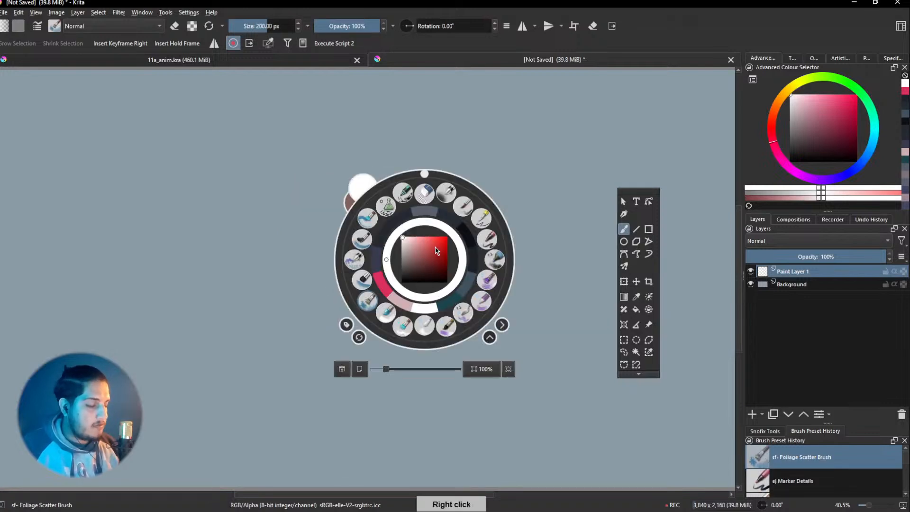
{"action": "left_click", "coordinate": [459, 290]}
{"action": "mouse_move", "coordinate": [417, 251]}
{"action": "left_mouse_down"}
{"action": "mouse_move", "coordinate": [414, 269]}
{"action": "mouse_move", "coordinate": [406, 243]}
{"action": "mouse_move", "coordinate": [396, 285]}
{"action": "left_mouse_up"}
{"action": "key", "text": "ctrl+z"}
Enlarge the foliage brush to about 494 px, try painting a dense clump of leaves and undo the strokes
{"action": "left_click_drag", "start_coordinate": [345, 272], "coordinate": [401, 272]}
{"action": "mouse_move", "coordinate": [348, 270]}
{"action": "left_mouse_down"}
{"action": "mouse_move", "coordinate": [325, 234]}
{"action": "mouse_move", "coordinate": [363, 287]}
{"action": "mouse_move", "coordinate": [372, 275]}
{"action": "mouse_move", "coordinate": [334, 220]}
{"action": "mouse_move", "coordinate": [287, 299]}
{"action": "mouse_move", "coordinate": [341, 287]}
{"action": "mouse_move", "coordinate": [346, 301]}
{"action": "mouse_move", "coordinate": [320, 317]}
{"action": "left_mouse_up"}
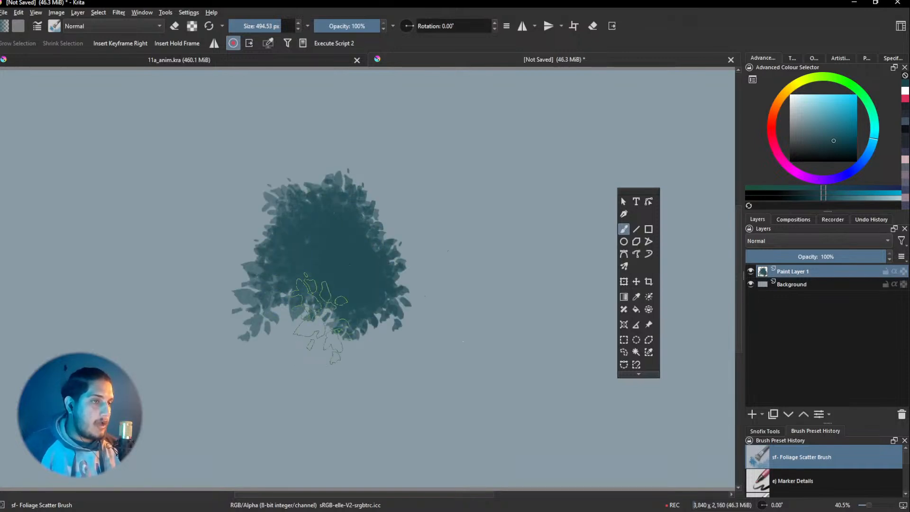
{"action": "mouse_move", "coordinate": [308, 265]}
{"action": "left_mouse_down"}
{"action": "mouse_move", "coordinate": [311, 315]}
{"action": "mouse_move", "coordinate": [284, 284]}
{"action": "mouse_move", "coordinate": [329, 284]}
{"action": "left_mouse_up"}
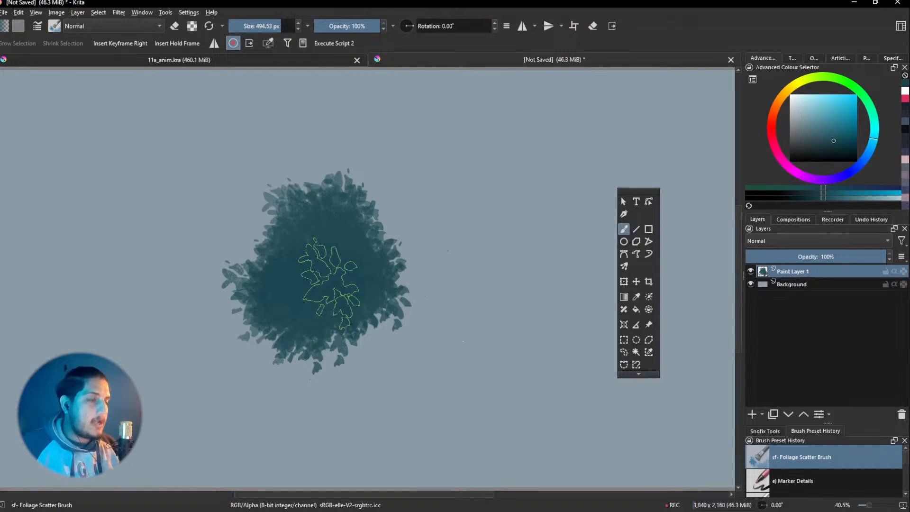
{"action": "key", "text": "ctrl+z"}
{"action": "key", "text": "ctrl+z"}
{"action": "key", "text": "ctrl+z"}
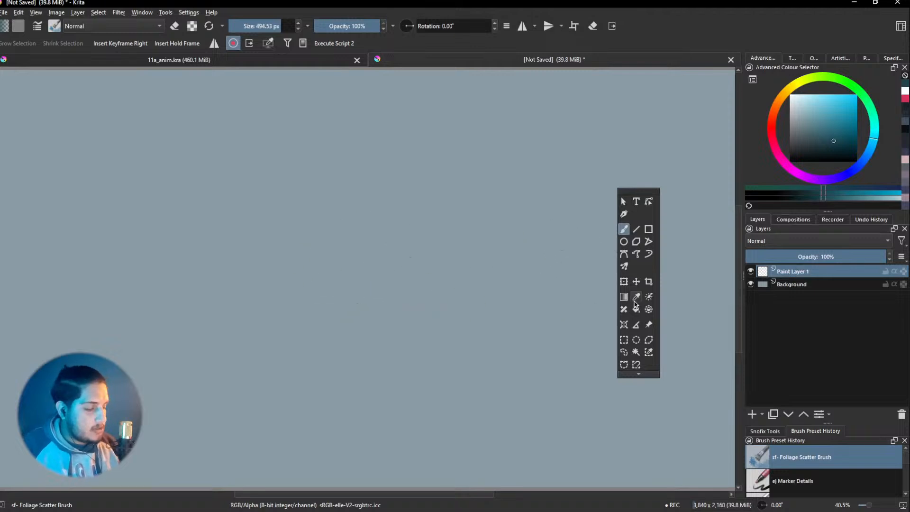
Choose the sf- Half Grad Brush Copy preset, enlarge it to about 297 px and try a zigzag stroke
{"action": "right_click", "coordinate": [452, 261]}
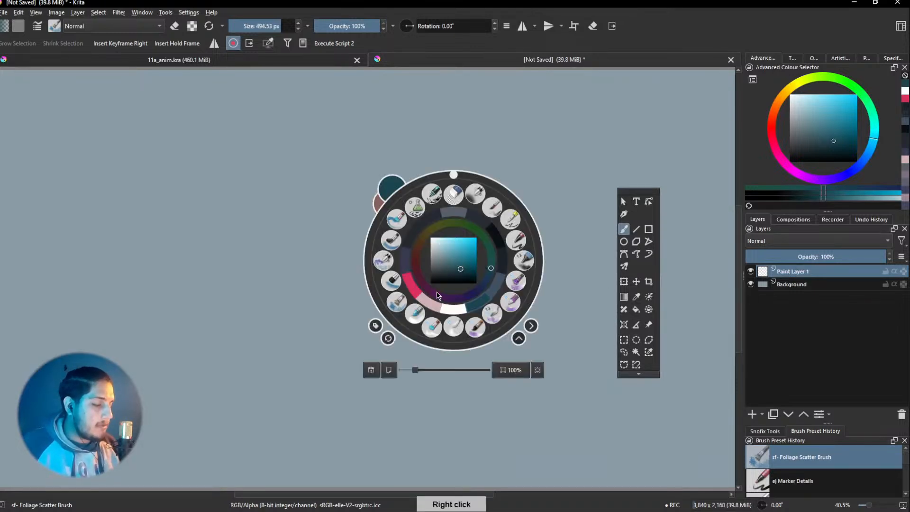
{"action": "left_click", "coordinate": [392, 284]}
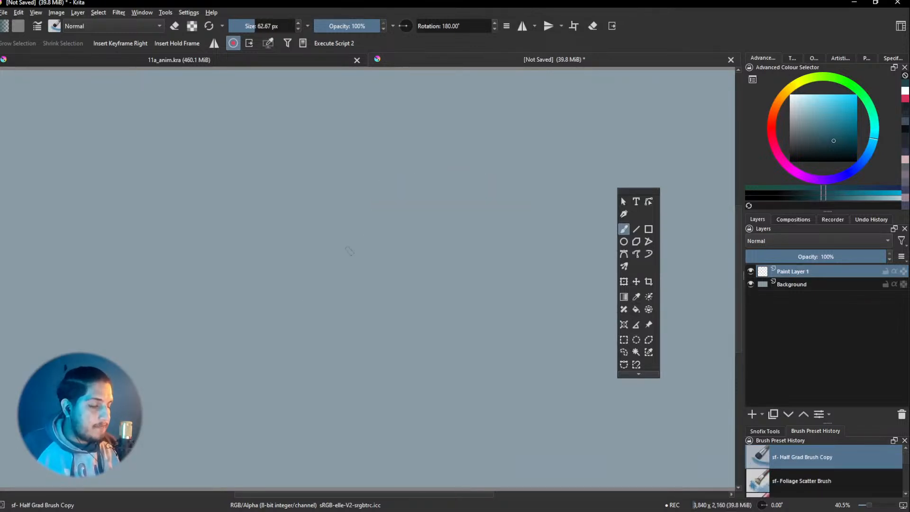
{"action": "left_click_drag", "start_coordinate": [323, 251], "coordinate": [430, 251]}
{"action": "left_click_drag", "start_coordinate": [322, 178], "coordinate": [331, 372]}
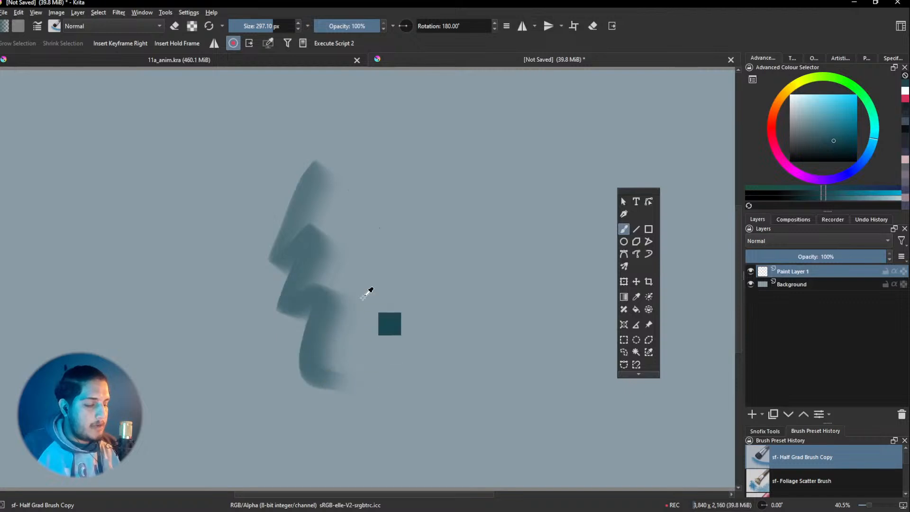
{"action": "key", "text": "ctrl+z"}
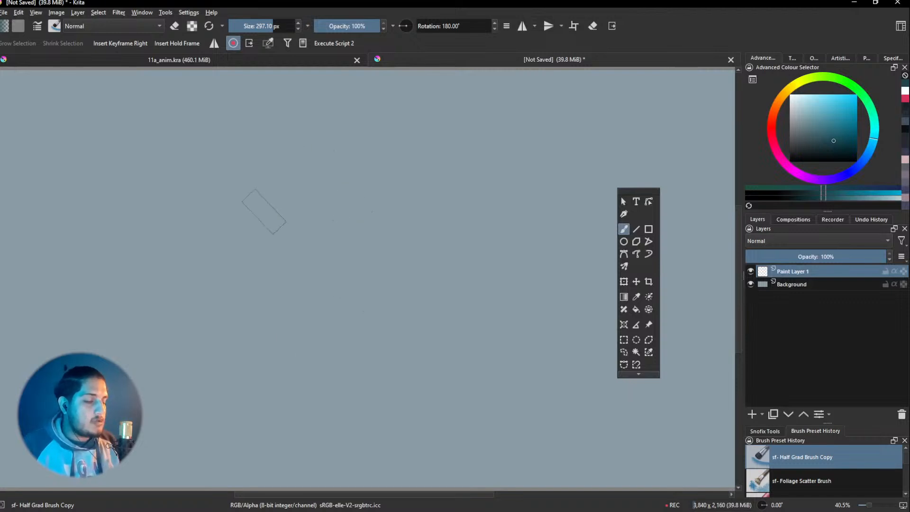
Try a vertical gradient stroke and several diagonal strokes beside it, and undo the diagonal ones
{"action": "left_click_drag", "start_coordinate": [282, 177], "coordinate": [270, 351]}
{"action": "left_click", "coordinate": [276, 290], "text": "ctrl"}
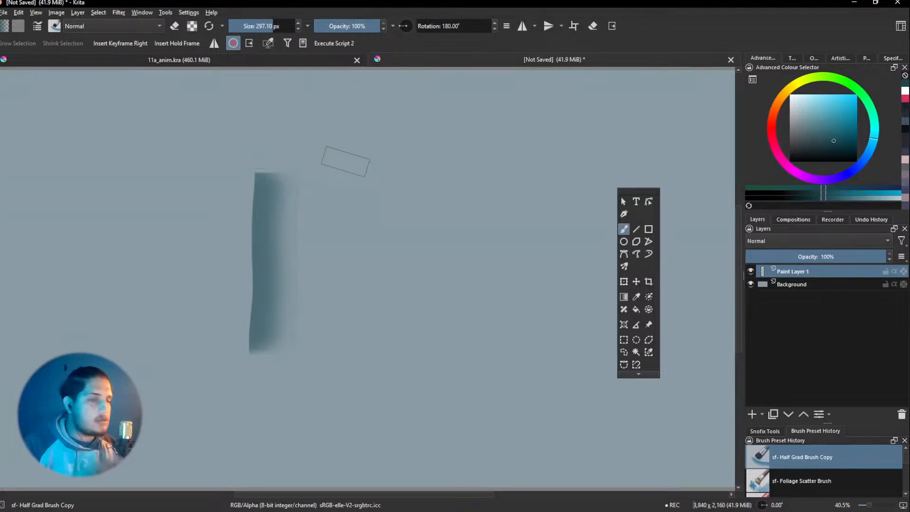
{"action": "mouse_move", "coordinate": [329, 178]}
{"action": "left_mouse_down"}
{"action": "mouse_move", "coordinate": [433, 142]}
{"action": "mouse_move", "coordinate": [452, 113]}
{"action": "left_mouse_up"}
{"action": "mouse_move", "coordinate": [469, 111]}
{"action": "left_mouse_down"}
{"action": "mouse_move", "coordinate": [473, 159]}
{"action": "mouse_move", "coordinate": [438, 304]}
{"action": "mouse_move", "coordinate": [385, 362]}
{"action": "left_mouse_up"}
{"action": "key", "text": "ctrl+z"}
{"action": "key", "text": "ctrl+z"}
{"action": "key", "text": "ctrl+z"}
{"action": "key", "text": "ctrl+z"}
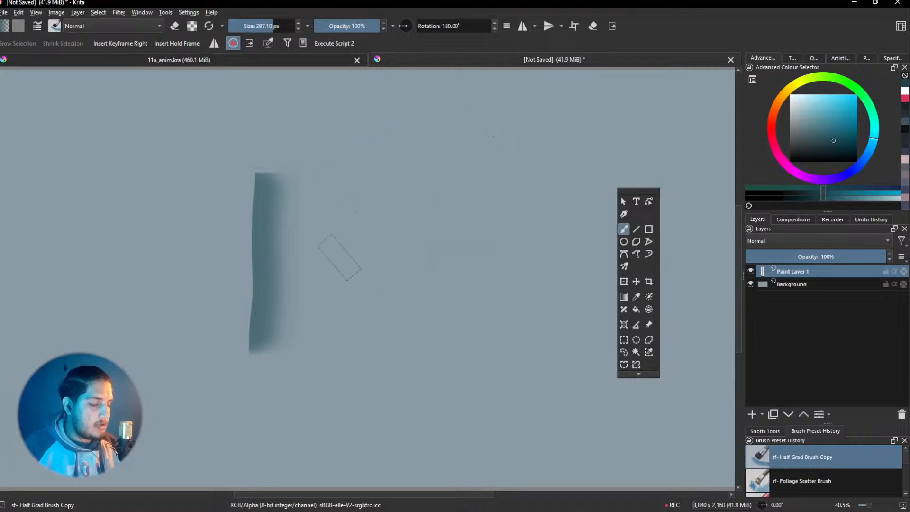
Paint the left and upper edges of a large square with the half-gradient brush, fading towards the inside
{"action": "mouse_move", "coordinate": [275, 187]}
{"action": "left_mouse_down"}
{"action": "mouse_move", "coordinate": [268, 180]}
{"action": "mouse_move", "coordinate": [260, 360]}
{"action": "left_mouse_up"}
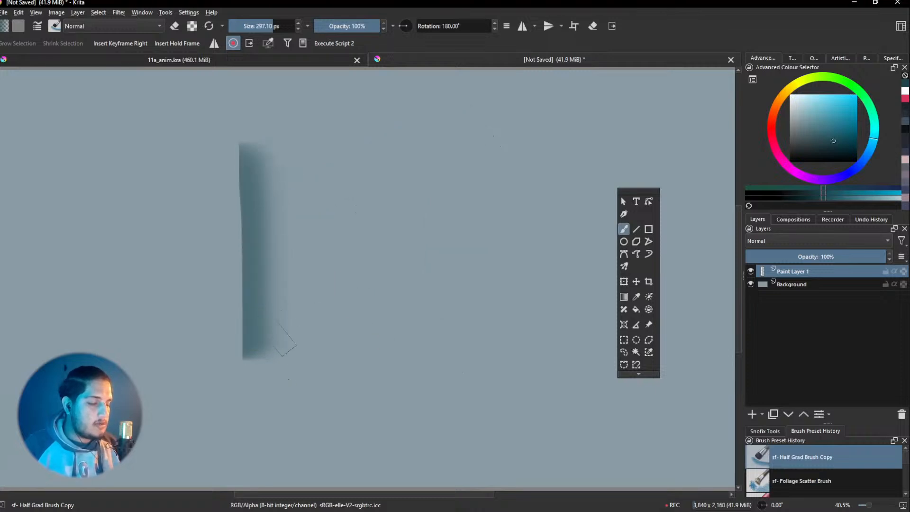
{"action": "left_click_drag", "start_coordinate": [251, 149], "coordinate": [445, 151]}
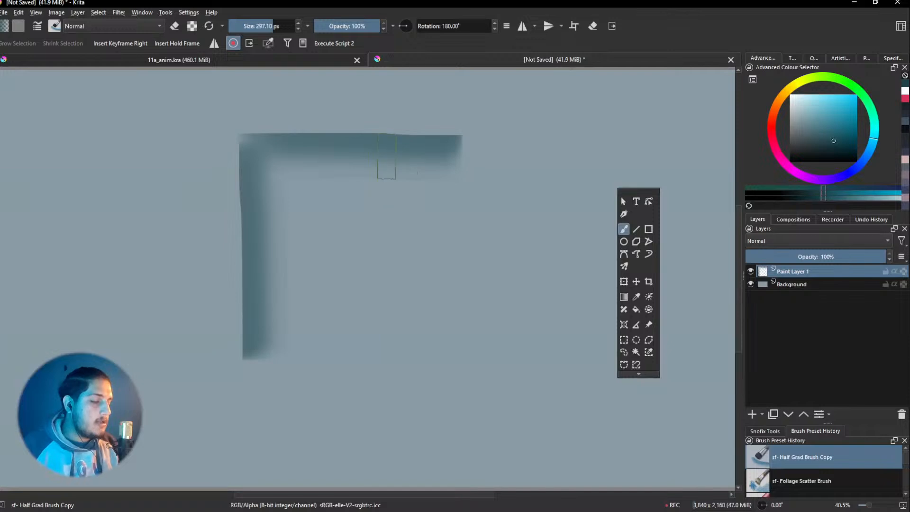
{"action": "right_click", "coordinate": [386, 205]}
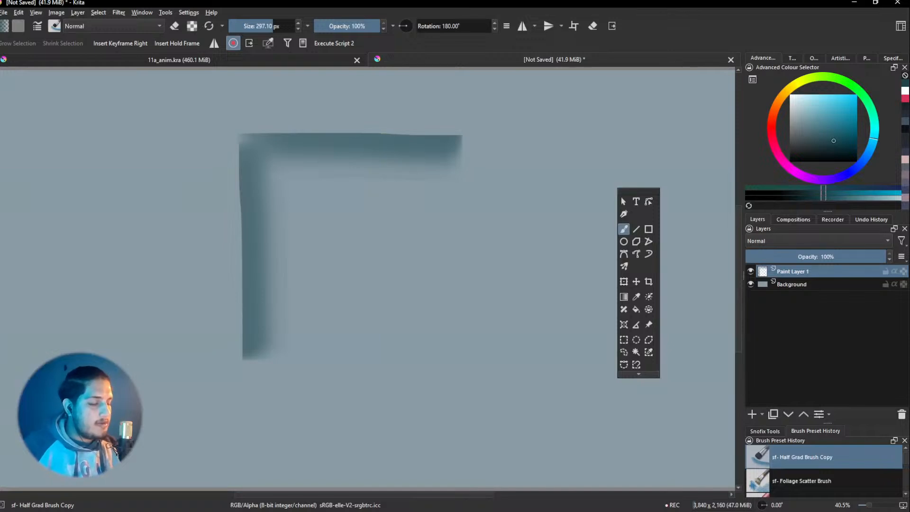
{"action": "left_click", "coordinate": [304, 190]}
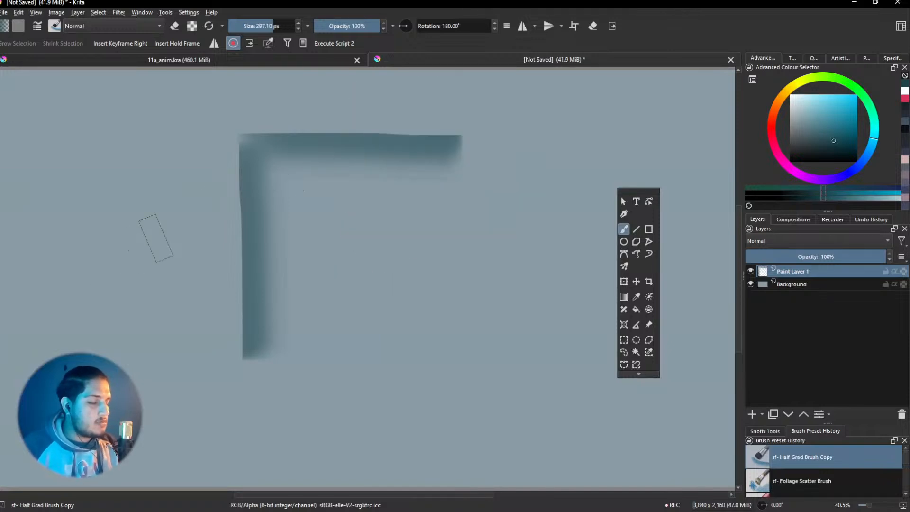
Set the brush rotation to 0° and paint the square's right and lower edges, fading towards the inside
{"action": "left_click_drag", "start_coordinate": [428, 183], "coordinate": [430, 256]}
{"action": "key", "text": "ctrl+z"}
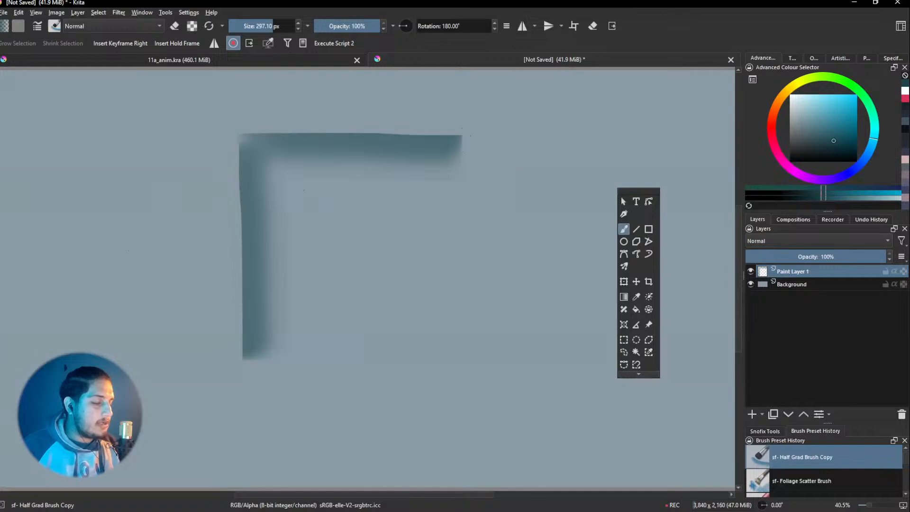
{"action": "key", "text": "ctrl+shift+2"}
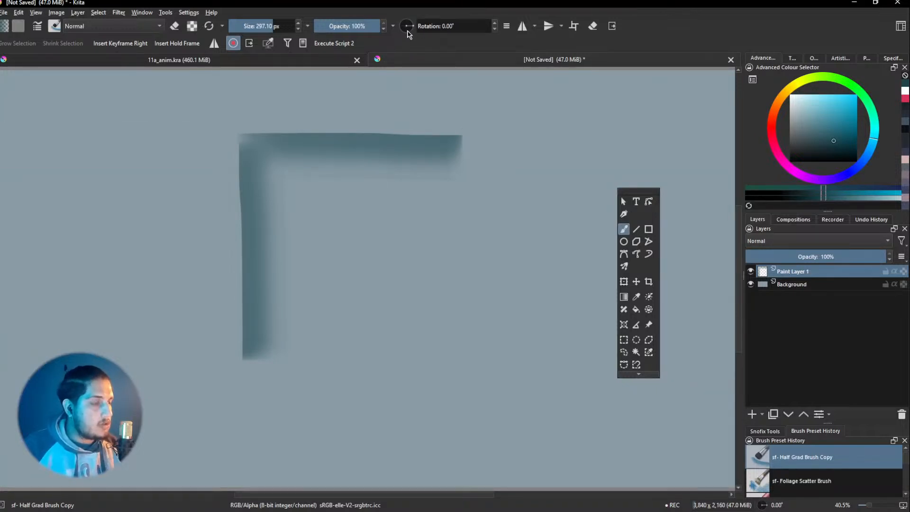
{"action": "mouse_move", "coordinate": [453, 142]}
{"action": "left_mouse_down"}
{"action": "mouse_move", "coordinate": [440, 191]}
{"action": "mouse_move", "coordinate": [446, 344]}
{"action": "left_mouse_up"}
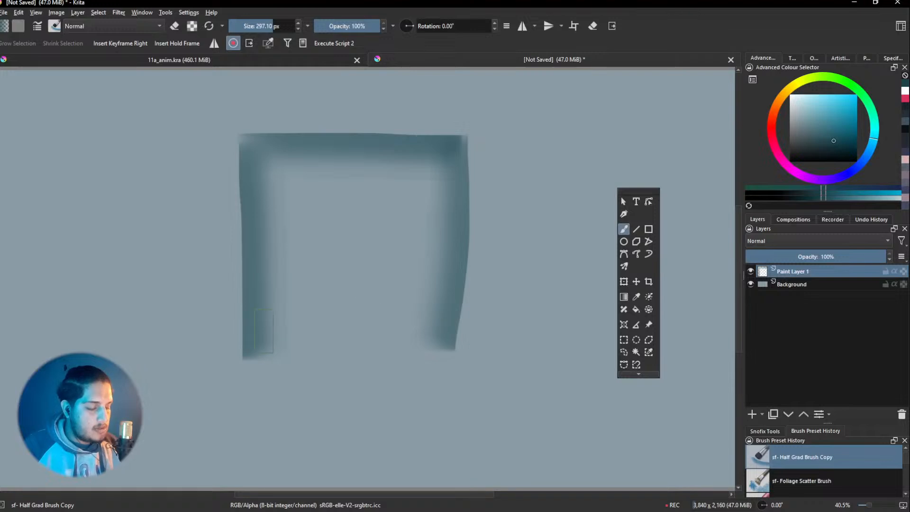
{"action": "left_click_drag", "start_coordinate": [257, 338], "coordinate": [442, 346]}
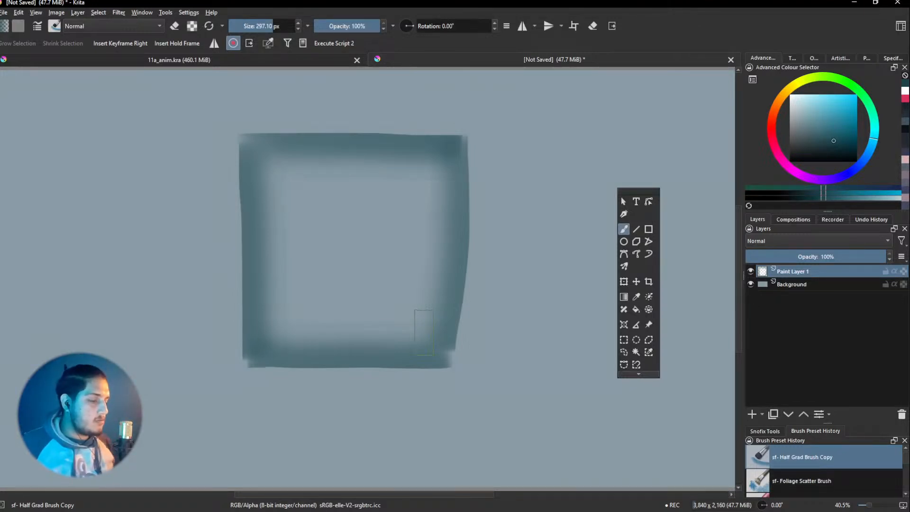
Try retouching strokes along the square's right edge and lower-right corner, undoing each one
{"action": "left_click_drag", "start_coordinate": [458, 356], "coordinate": [456, 328]}
{"action": "key", "text": "ctrl+z"}
{"action": "left_click_drag", "start_coordinate": [438, 359], "coordinate": [450, 327]}
{"action": "key", "text": "ctrl+z"}
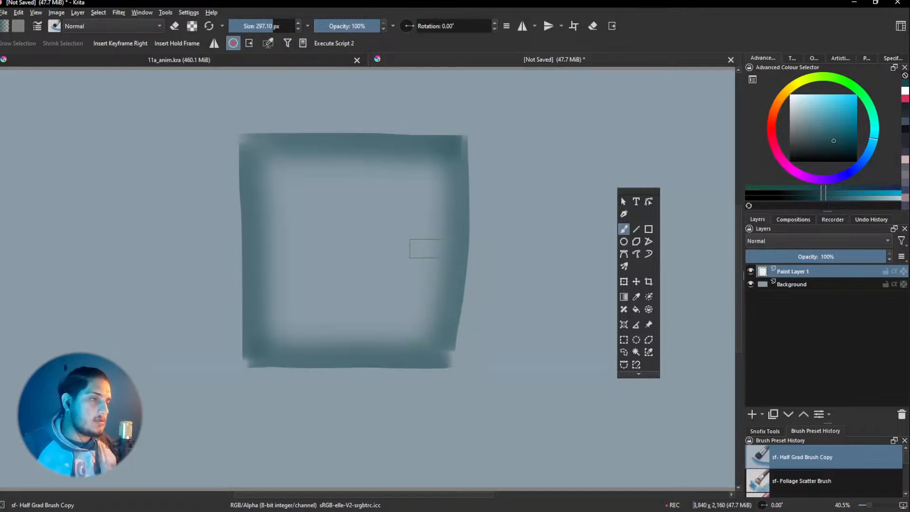
{"action": "left_click_drag", "start_coordinate": [450, 265], "coordinate": [442, 337]}
{"action": "key", "text": "ctrl+z"}
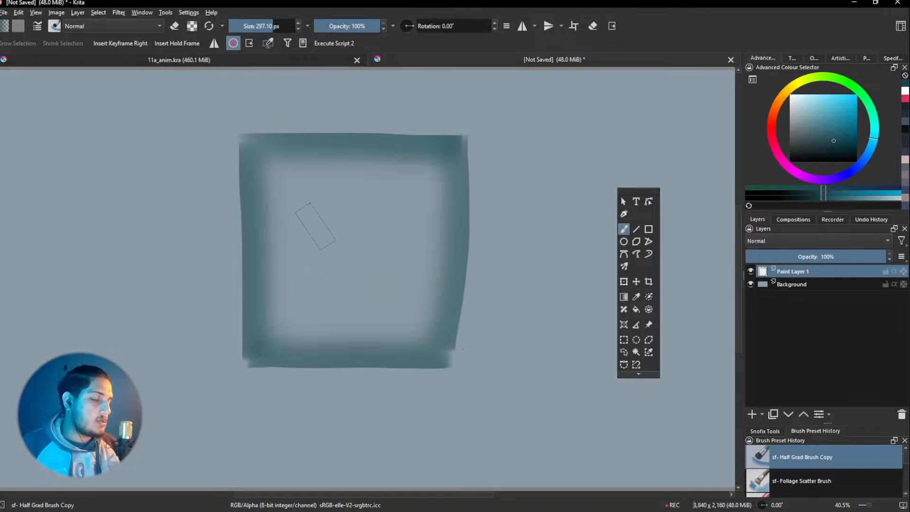
Look up the Snofix Tools and patch the square's lower-right corner with a short vertical stroke
{"action": "left_click", "coordinate": [776, 431]}
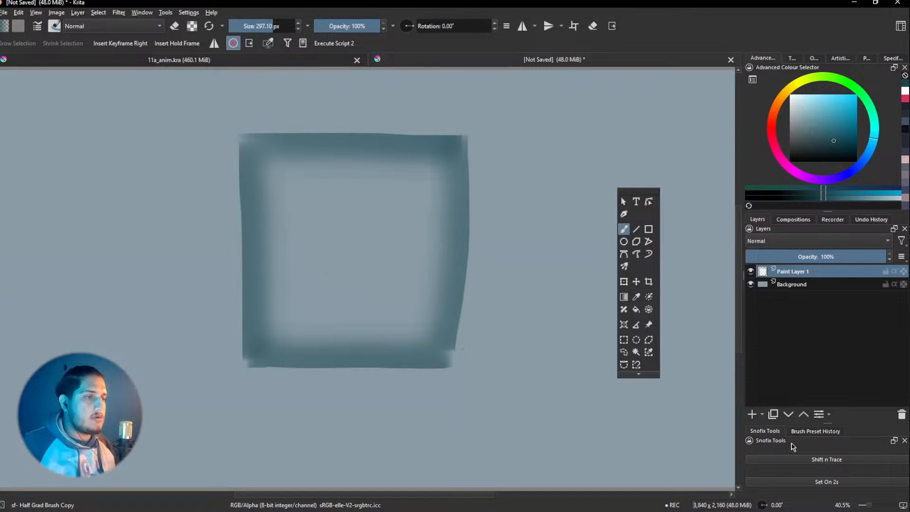
{"action": "left_click_drag", "start_coordinate": [440, 181], "coordinate": [453, 350]}
{"action": "key", "text": "ctrl+z"}
{"action": "mouse_move", "coordinate": [444, 272]}
{"action": "left_mouse_down"}
{"action": "mouse_move", "coordinate": [453, 361]}
{"action": "mouse_move", "coordinate": [443, 301]}
{"action": "left_mouse_up"}
{"action": "key", "text": "ctrl+z"}
{"action": "key", "text": "ctrl+z"}
{"action": "left_click_drag", "start_coordinate": [451, 357], "coordinate": [452, 313]}
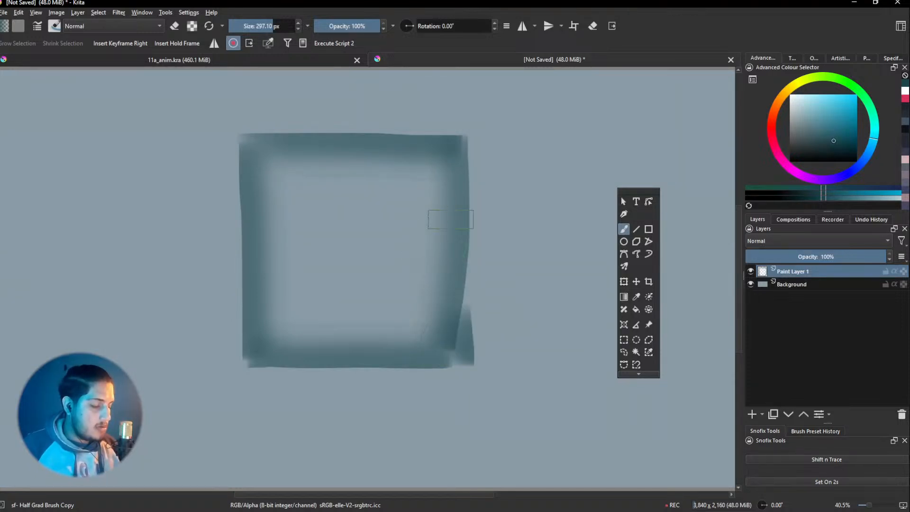
{"action": "left_click", "coordinate": [813, 431]}
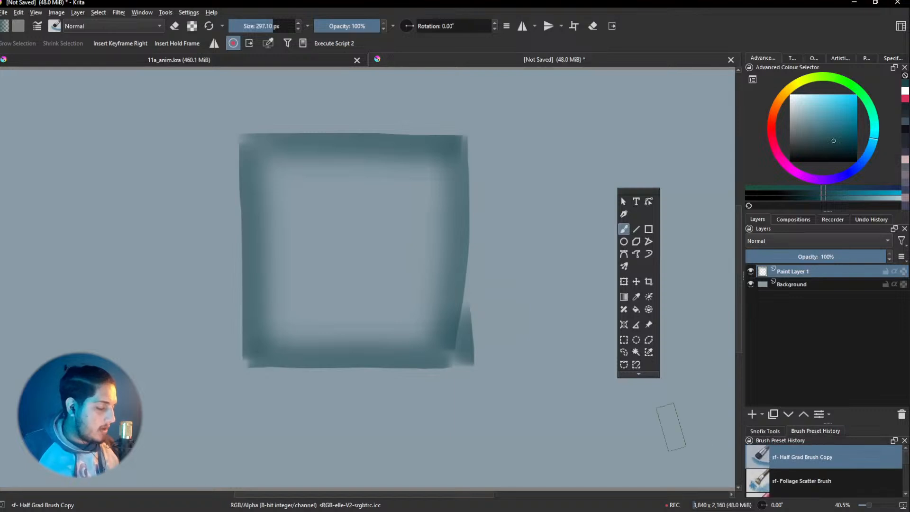
Clear all painting from Paint Layer 1 and try one brush stroke on the empty canvas
{"action": "key", "text": "ctrl+a"}
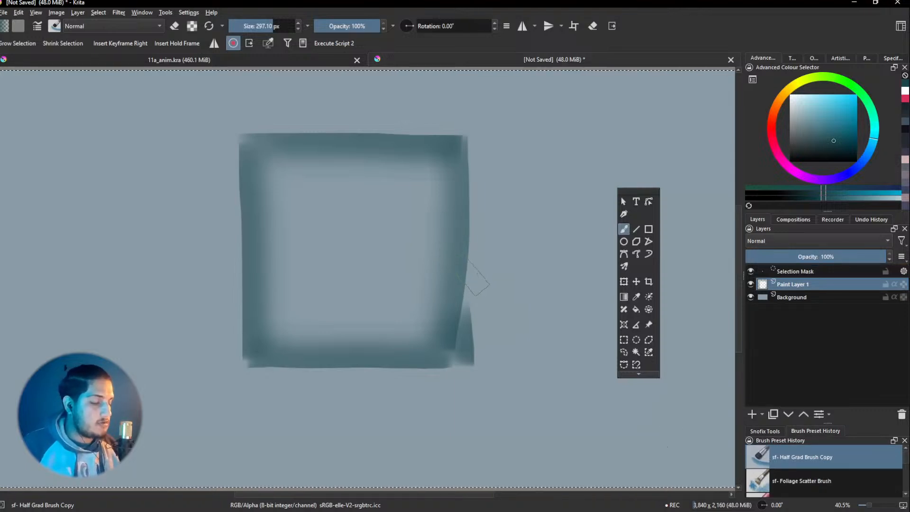
{"action": "key", "text": "Delete"}
{"action": "key", "text": "ctrl+shift+a"}
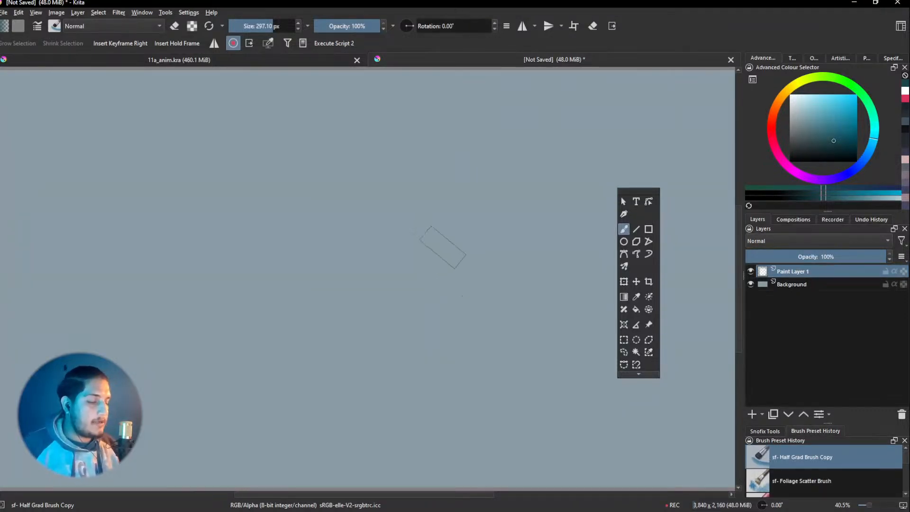
{"action": "mouse_move", "coordinate": [299, 171]}
{"action": "left_mouse_down"}
{"action": "mouse_move", "coordinate": [294, 226]}
{"action": "mouse_move", "coordinate": [337, 338]}
{"action": "left_mouse_up"}
{"action": "key", "text": "ctrl+z"}
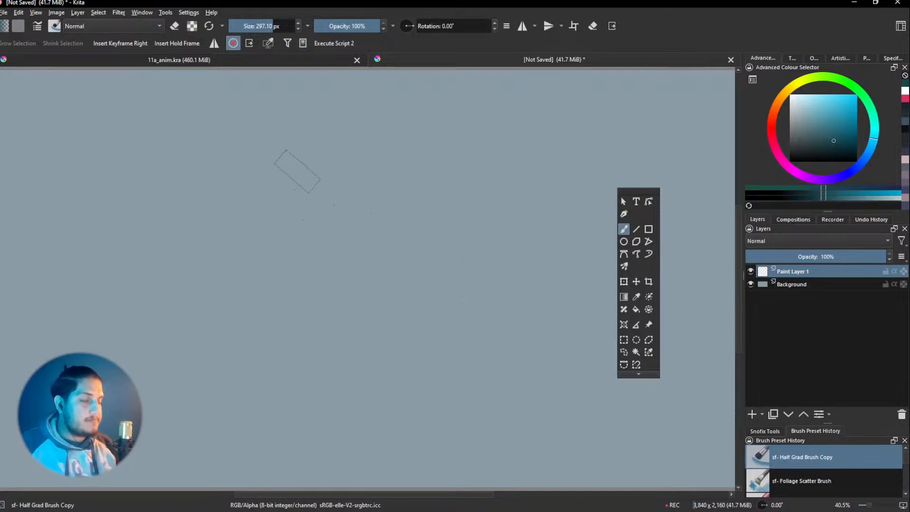
Flip the brush rotation to 180° and try one vertical stroke on the empty canvas, then undo it
{"action": "key", "text": "ctrl+shift+2"}
{"action": "left_click_drag", "start_coordinate": [273, 162], "coordinate": [255, 360]}
{"action": "key", "text": "ctrl+z"}
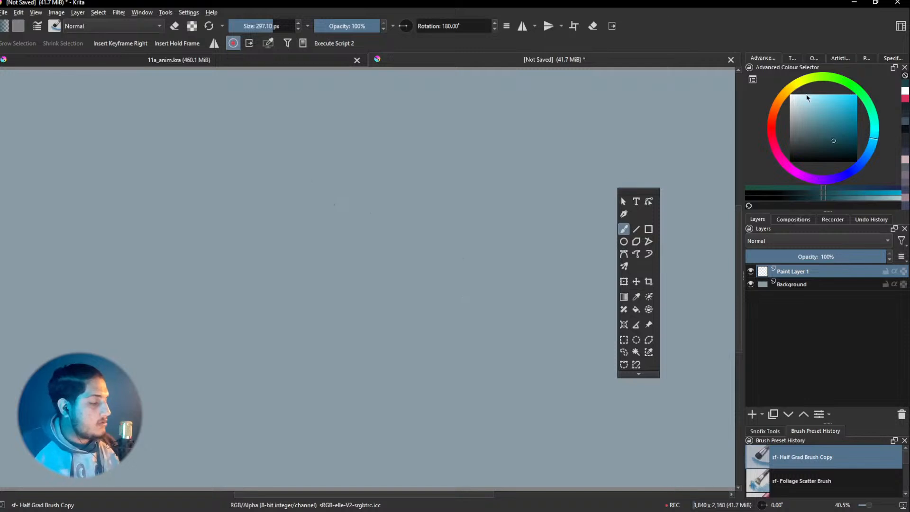
Choose a muted orange-red as the painting colour
{"action": "left_click", "coordinate": [776, 118]}
{"action": "left_click", "coordinate": [827, 118]}
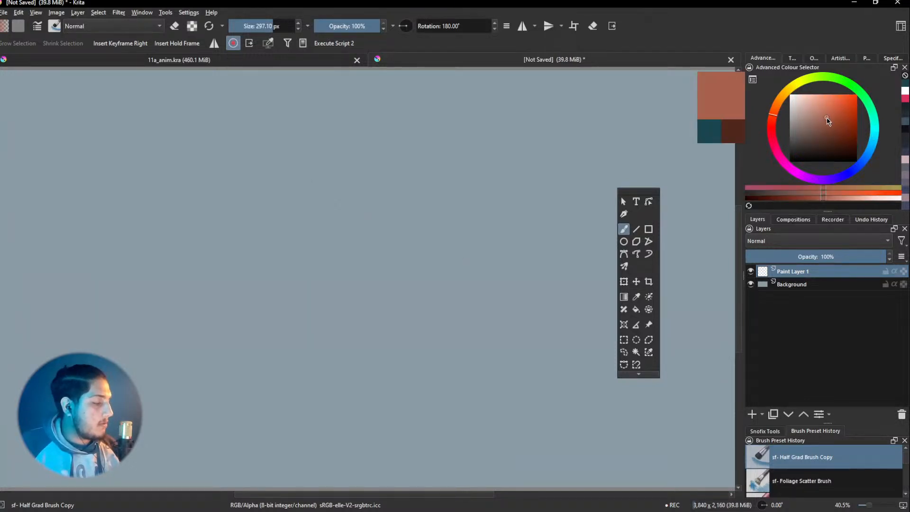
{"action": "left_click", "coordinate": [831, 130]}
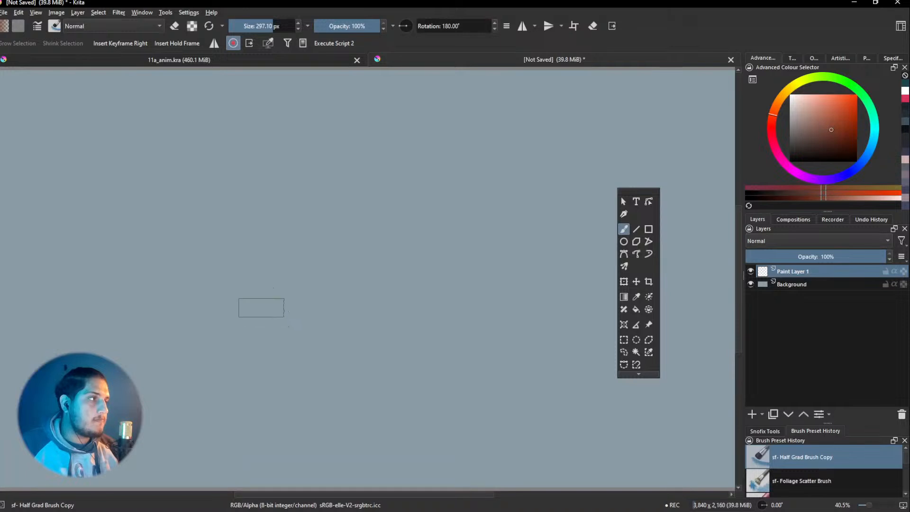
Change the painting colour to a muted medium blue, adjusting its hue, saturation and brightness
{"action": "right_click", "coordinate": [299, 245]}
{"action": "left_click", "coordinate": [331, 266]}
{"action": "left_click", "coordinate": [291, 249]}
{"action": "left_click", "coordinate": [297, 243]}
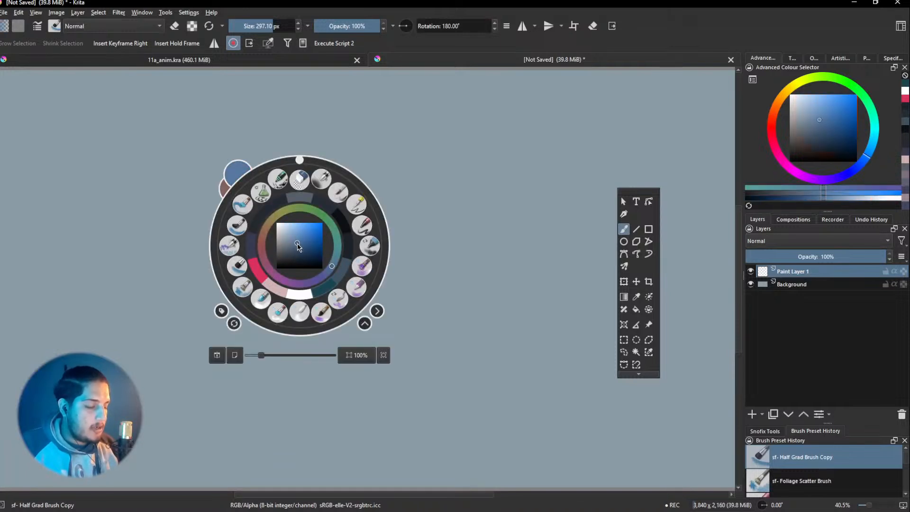
{"action": "left_click", "coordinate": [292, 240]}
{"action": "left_click", "coordinate": [296, 242]}
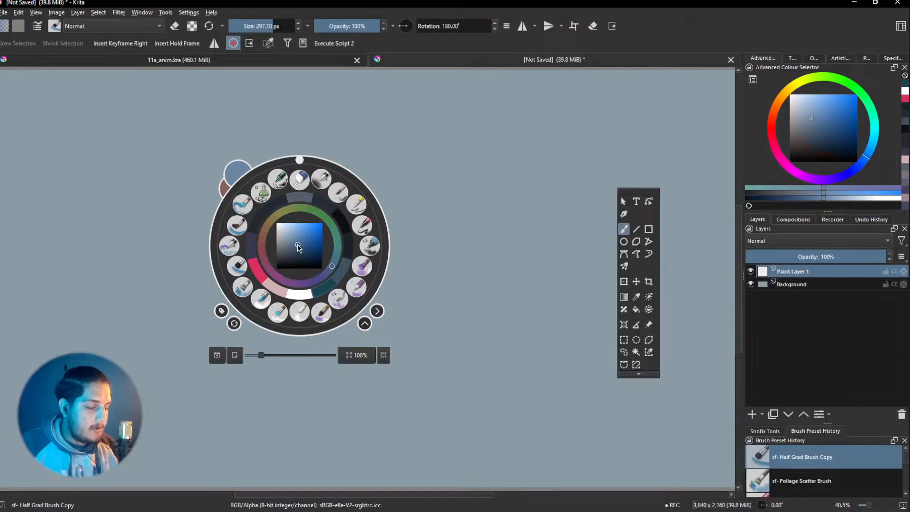
{"action": "left_click", "coordinate": [334, 264]}
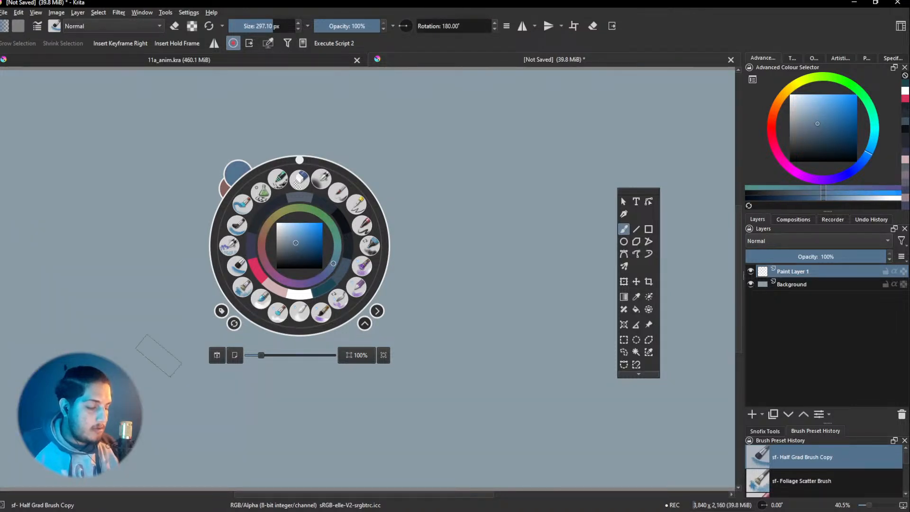
{"action": "left_click", "coordinate": [184, 338]}
Undo a first test stroke and block in a blue cloud mass with a flat base and a tall rounded top
{"action": "mouse_move", "coordinate": [262, 261]}
{"action": "left_mouse_down"}
{"action": "mouse_move", "coordinate": [354, 319]}
{"action": "mouse_move", "coordinate": [514, 319]}
{"action": "left_mouse_up"}
{"action": "key", "text": "ctrl+z"}
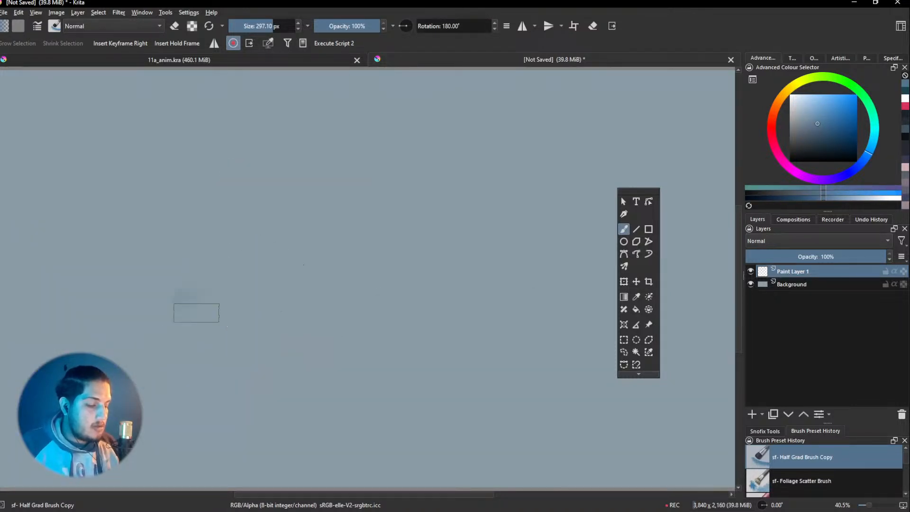
{"action": "mouse_move", "coordinate": [169, 312]}
{"action": "left_mouse_down"}
{"action": "mouse_move", "coordinate": [251, 254]}
{"action": "mouse_move", "coordinate": [425, 241]}
{"action": "mouse_move", "coordinate": [444, 283]}
{"action": "mouse_move", "coordinate": [484, 295]}
{"action": "mouse_move", "coordinate": [493, 350]}
{"action": "left_mouse_up"}
{"action": "mouse_move", "coordinate": [164, 330]}
{"action": "left_mouse_down"}
{"action": "mouse_move", "coordinate": [474, 327]}
{"action": "mouse_move", "coordinate": [431, 294]}
{"action": "mouse_move", "coordinate": [444, 301]}
{"action": "mouse_move", "coordinate": [365, 299]}
{"action": "mouse_move", "coordinate": [382, 281]}
{"action": "mouse_move", "coordinate": [218, 285]}
{"action": "mouse_move", "coordinate": [128, 336]}
{"action": "left_mouse_up"}
{"action": "mouse_move", "coordinate": [237, 246]}
{"action": "left_mouse_down"}
{"action": "mouse_move", "coordinate": [348, 206]}
{"action": "mouse_move", "coordinate": [374, 239]}
{"action": "mouse_move", "coordinate": [409, 258]}
{"action": "mouse_move", "coordinate": [363, 195]}
{"action": "mouse_move", "coordinate": [285, 204]}
{"action": "mouse_move", "coordinate": [218, 246]}
{"action": "left_mouse_up"}
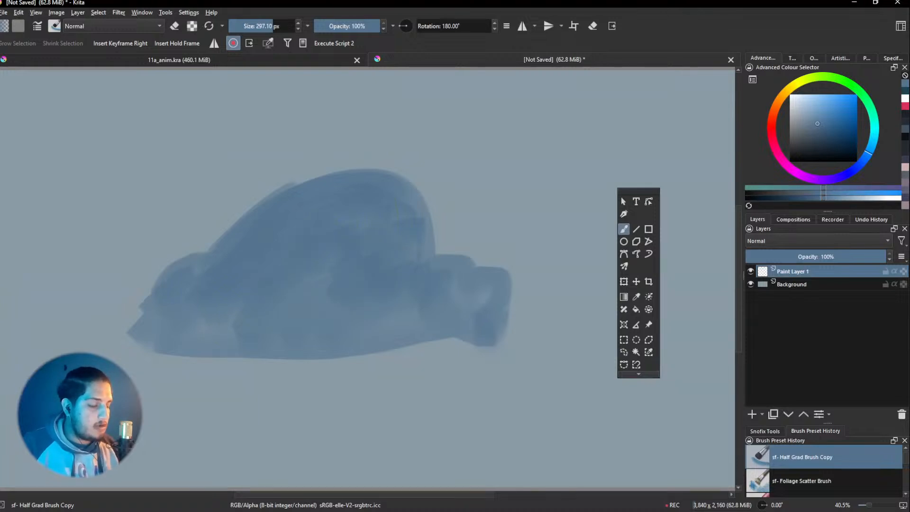
Extend the cloud with a small lobe at its left end and even out its interior with a blue sampled from it
{"action": "mouse_move", "coordinate": [147, 297]}
{"action": "left_mouse_down"}
{"action": "mouse_move", "coordinate": [87, 334]}
{"action": "mouse_move", "coordinate": [139, 315]}
{"action": "left_mouse_up"}
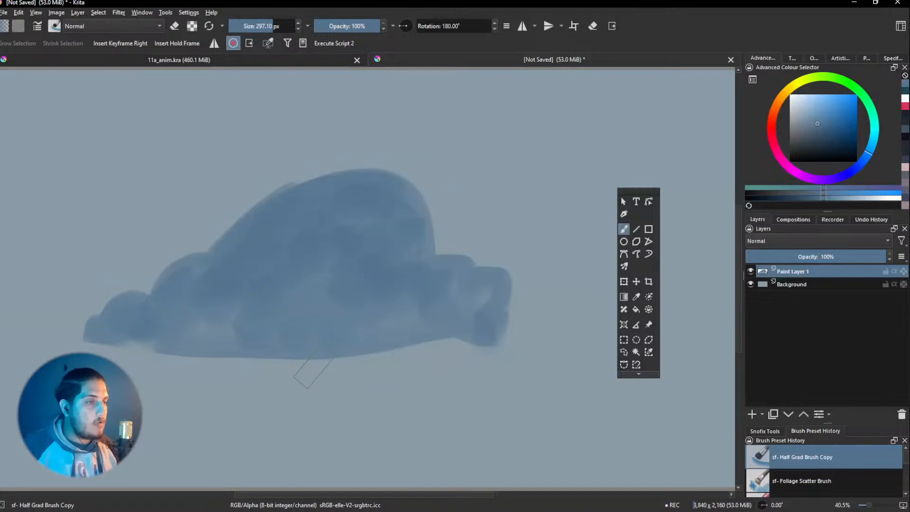
{"action": "left_click_drag", "start_coordinate": [403, 322], "coordinate": [387, 332]}
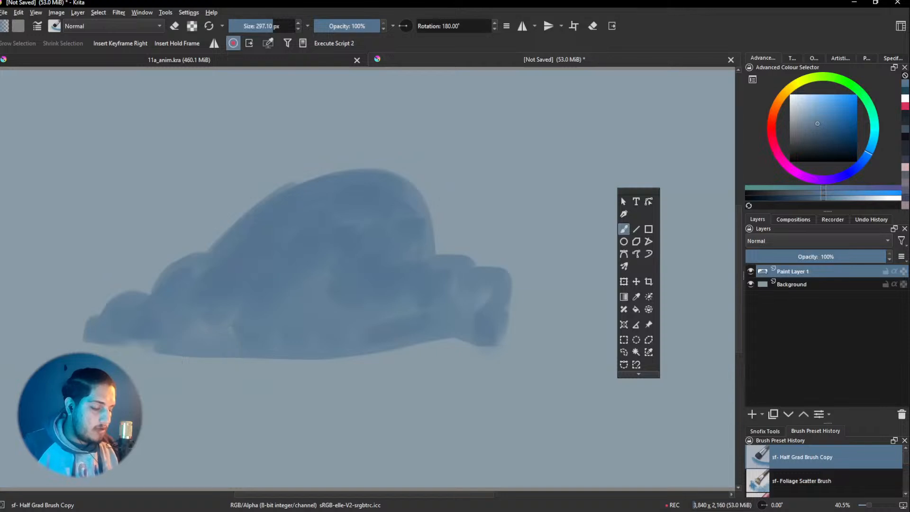
{"action": "left_click_drag", "start_coordinate": [222, 335], "coordinate": [225, 331]}
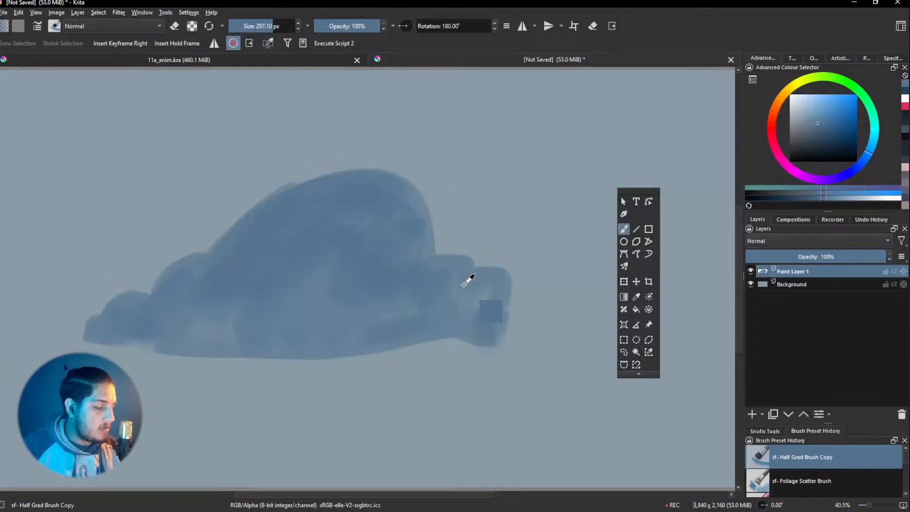
{"action": "left_click", "coordinate": [477, 270], "text": "ctrl"}
{"action": "left_click_drag", "start_coordinate": [458, 276], "coordinate": [479, 299]}
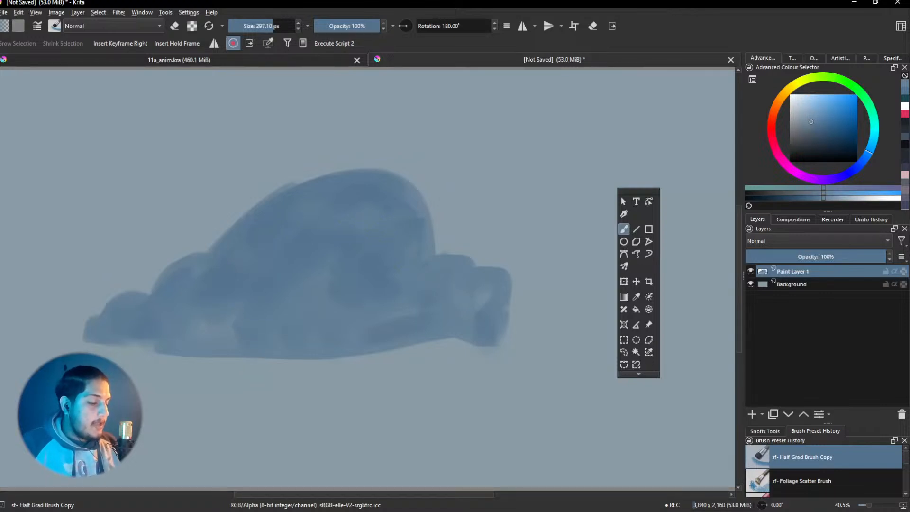
Flip the brush rotation to 0° and try curved strokes at the cloud's upper right, undoing each one
{"action": "key", "text": "ctrl+shift+2"}
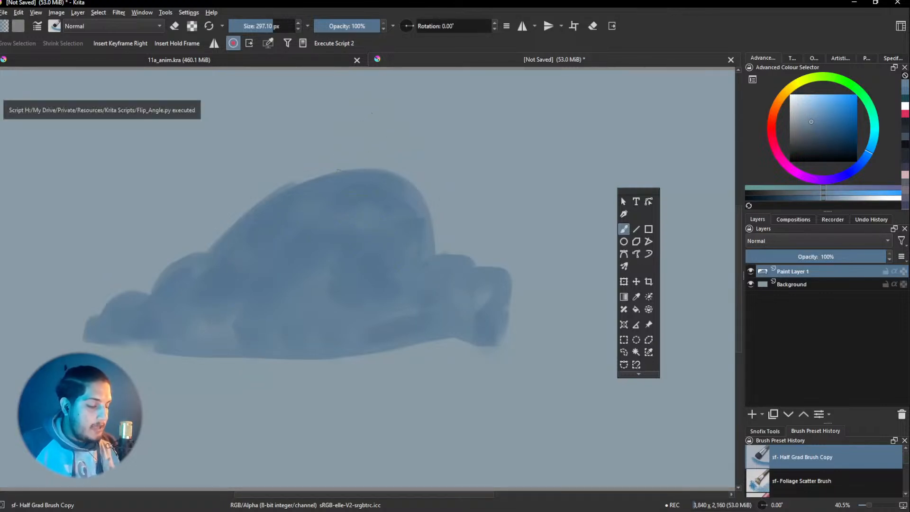
{"action": "left_click_drag", "start_coordinate": [456, 138], "coordinate": [500, 230]}
{"action": "key", "text": "ctrl+z"}
{"action": "left_click_drag", "start_coordinate": [471, 129], "coordinate": [511, 236]}
{"action": "key", "text": "ctrl+z"}
Pick a light cyan-blue, look at the Artistic Colour Selector and return to the Advanced Colour Selector
{"action": "left_click_drag", "start_coordinate": [875, 151], "coordinate": [875, 145]}
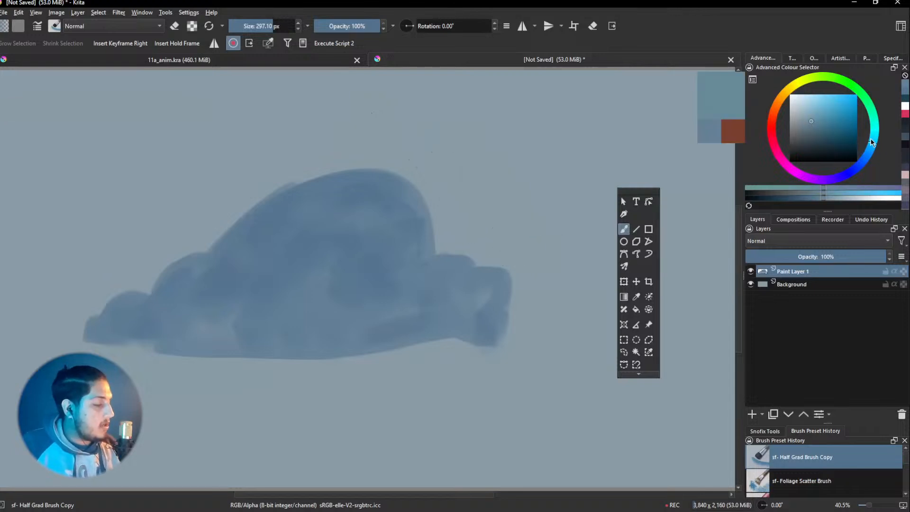
{"action": "left_click_drag", "start_coordinate": [819, 116], "coordinate": [820, 110]}
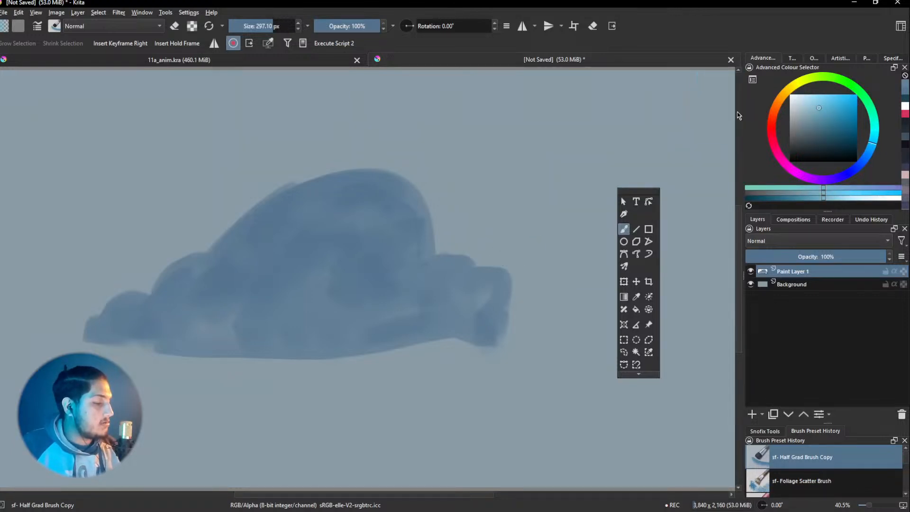
{"action": "right_click", "coordinate": [436, 191]}
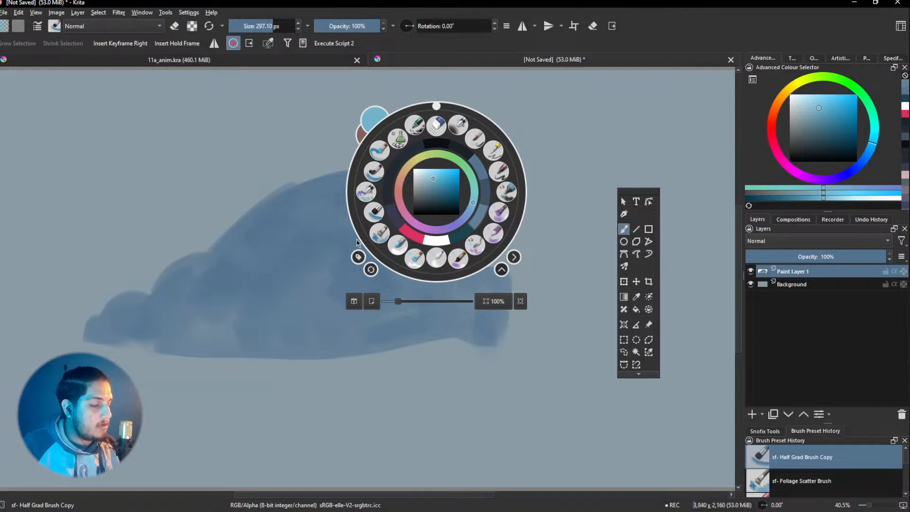
{"action": "left_click", "coordinate": [379, 233]}
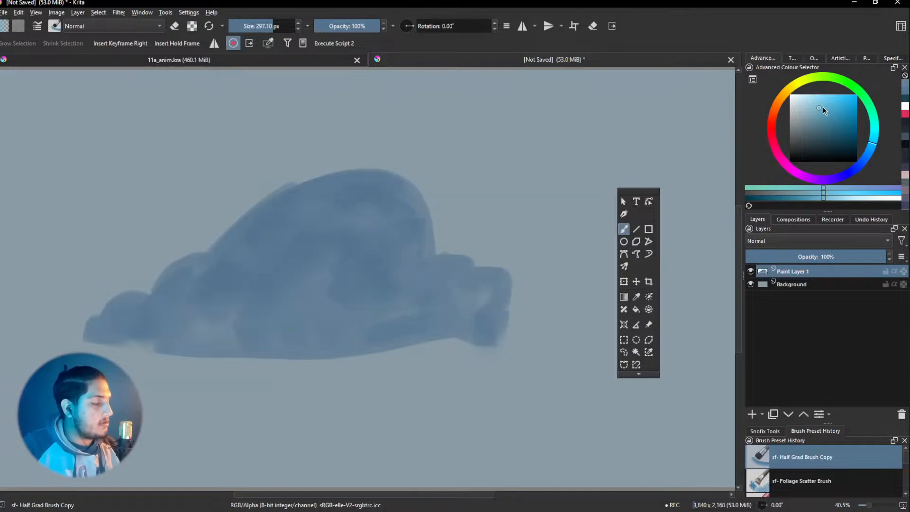
{"action": "left_click", "coordinate": [840, 58]}
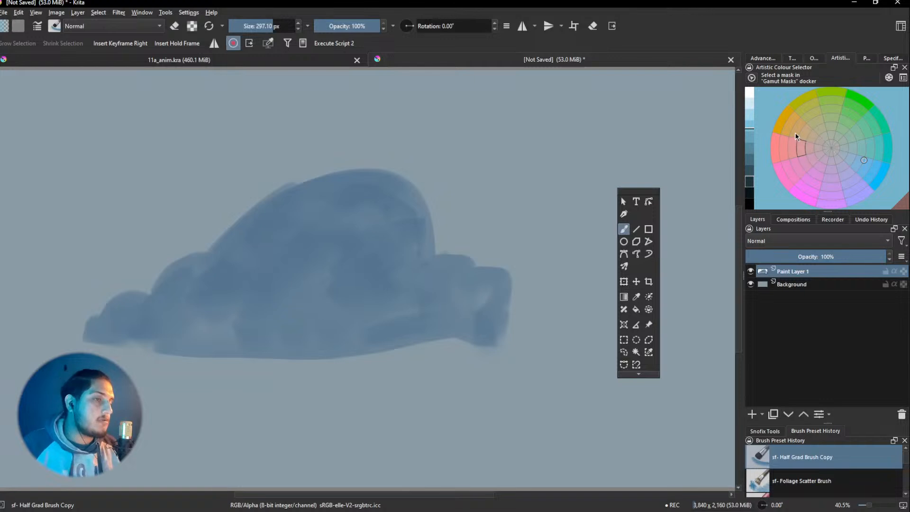
{"action": "left_click", "coordinate": [792, 58]}
{"action": "left_click", "coordinate": [762, 59]}
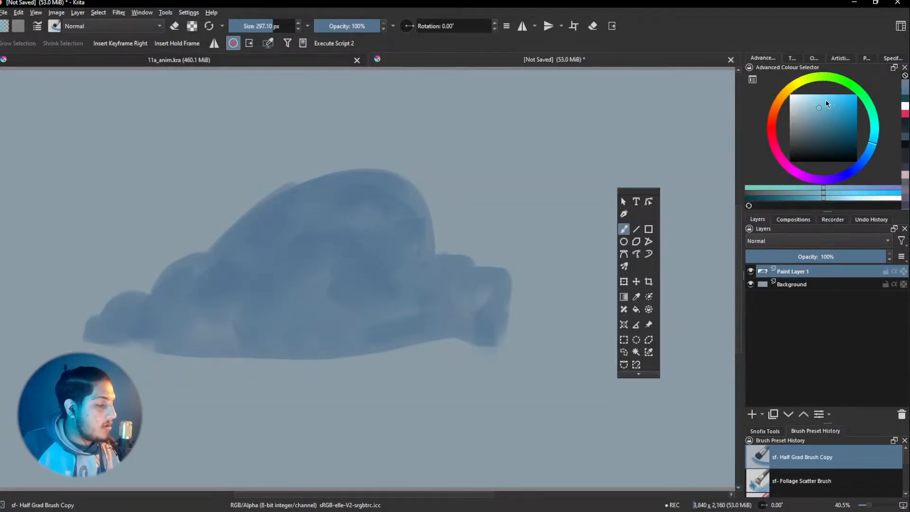
Try a light highlight stroke inside the cloud's upper-right lobe, compare it by redoing it, and leave it undone
{"action": "left_click_drag", "start_coordinate": [395, 200], "coordinate": [423, 252]}
{"action": "key", "text": "ctrl+z"}
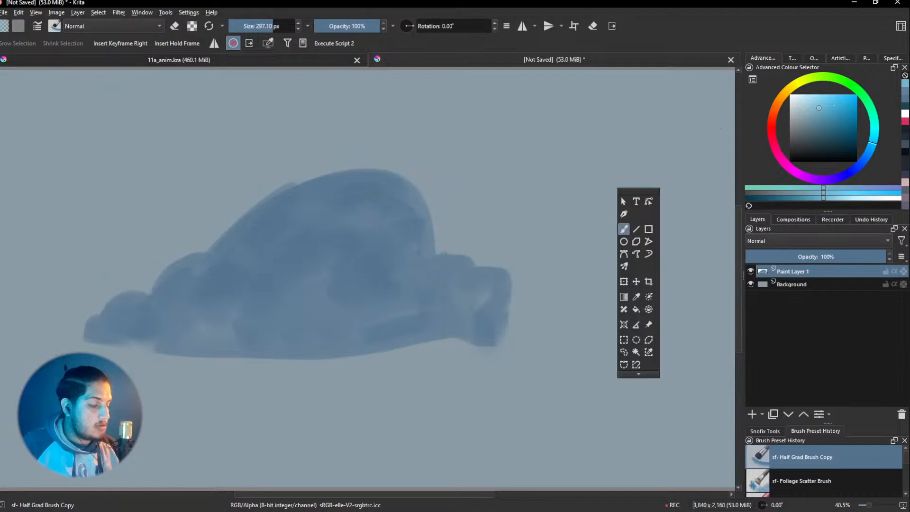
{"action": "key", "text": "ctrl+shift+z"}
{"action": "key", "text": "ctrl+z"}
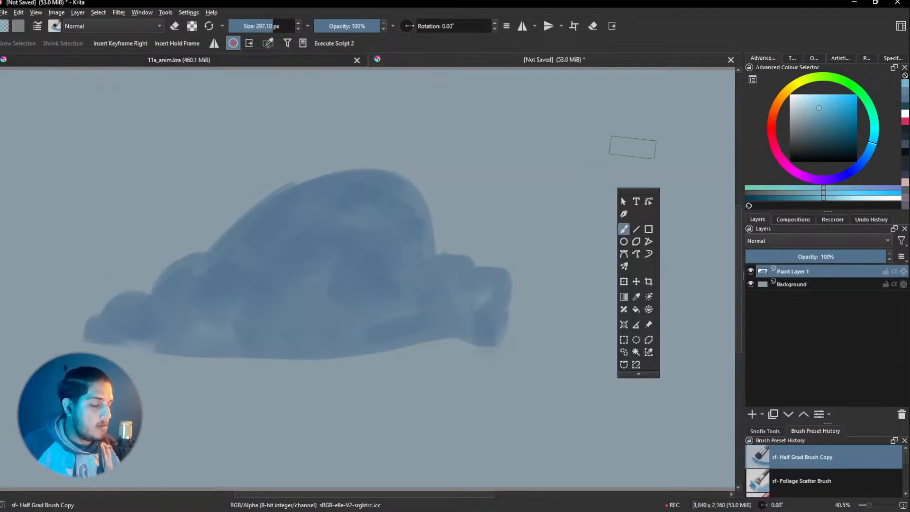
Choose a light, softly saturated blue and try highlight strokes on the cloud's upper-right lobe, undoing each one
{"action": "left_click_drag", "start_coordinate": [816, 109], "coordinate": [811, 105]}
{"action": "left_click", "coordinate": [450, 280]}
{"action": "left_click_drag", "start_coordinate": [397, 208], "coordinate": [420, 247]}
{"action": "key", "text": "ctrl+z"}
{"action": "key", "text": "ctrl+z"}
{"action": "left_click_drag", "start_coordinate": [374, 166], "coordinate": [433, 251]}
{"action": "key", "text": "ctrl+z"}
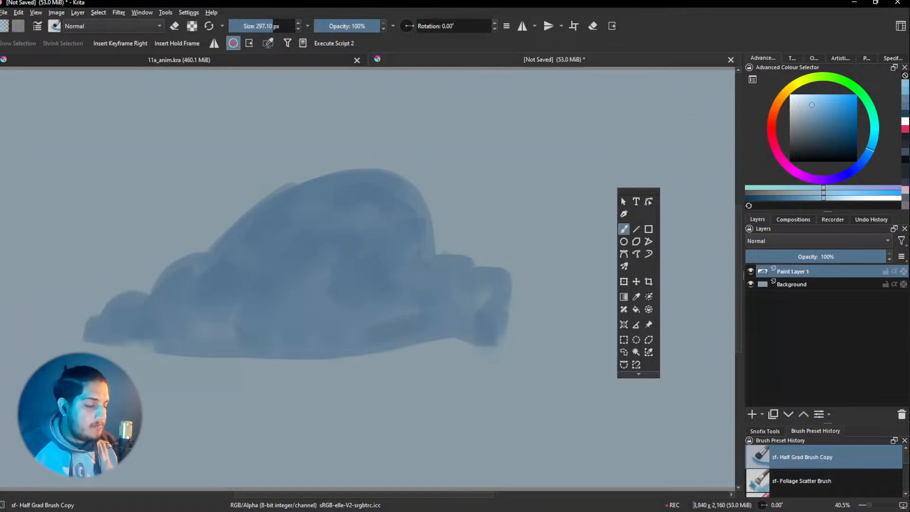
Flip the brush rotation to 180° and try curved highlights on the cloud's top lobe, undoing each one
{"action": "key", "text": "ctrl+shift+2"}
{"action": "mouse_move", "coordinate": [368, 189]}
{"action": "left_mouse_down"}
{"action": "mouse_move", "coordinate": [397, 214]}
{"action": "mouse_move", "coordinate": [309, 220]}
{"action": "left_mouse_up"}
{"action": "key", "text": "ctrl+z"}
{"action": "key", "text": "ctrl+z"}
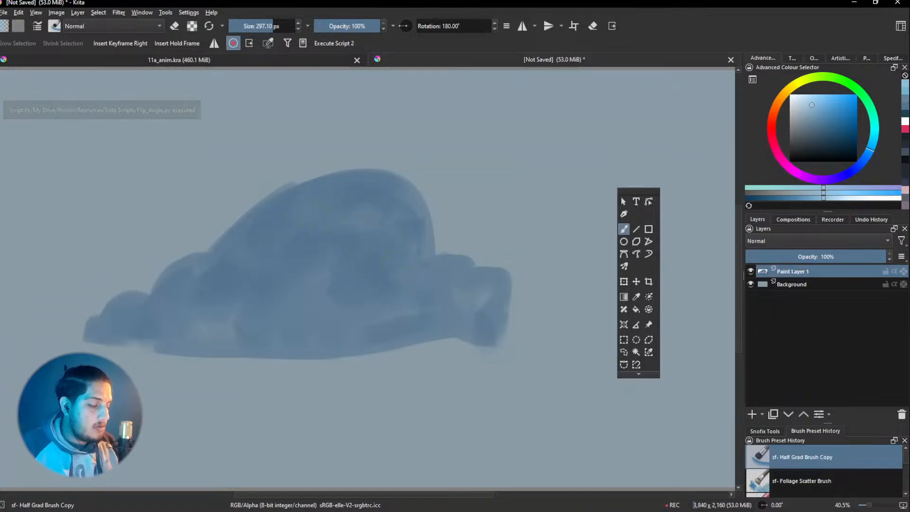
{"action": "mouse_move", "coordinate": [412, 257]}
{"action": "left_mouse_down"}
{"action": "mouse_move", "coordinate": [363, 199]}
{"action": "mouse_move", "coordinate": [343, 201]}
{"action": "mouse_move", "coordinate": [386, 199]}
{"action": "left_mouse_up"}
{"action": "key", "text": "ctrl+z"}
Paint light-blue rounded puffs on the cloud's top, centre and right end, each fading towards its inside
{"action": "left_click_drag", "start_coordinate": [406, 241], "coordinate": [338, 202]}
{"action": "mouse_move", "coordinate": [403, 274]}
{"action": "left_mouse_down"}
{"action": "mouse_move", "coordinate": [363, 270]}
{"action": "mouse_move", "coordinate": [446, 309]}
{"action": "mouse_move", "coordinate": [455, 301]}
{"action": "mouse_move", "coordinate": [427, 292]}
{"action": "mouse_move", "coordinate": [476, 328]}
{"action": "left_mouse_up"}
{"action": "left_click_drag", "start_coordinate": [372, 280], "coordinate": [261, 216]}
{"action": "left_click_drag", "start_coordinate": [311, 244], "coordinate": [237, 242]}
{"action": "left_click_drag", "start_coordinate": [322, 277], "coordinate": [258, 266]}
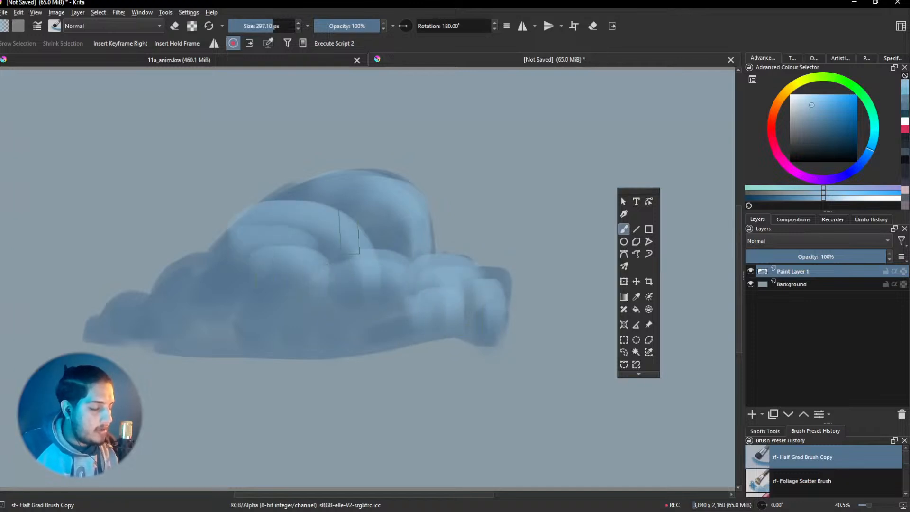
Build up more overlapping puffs along the cloud's left slope, middle and base, shading the gaps between them
{"action": "left_click_drag", "start_coordinate": [348, 209], "coordinate": [280, 204]}
{"action": "mouse_move", "coordinate": [379, 211]}
{"action": "left_mouse_down"}
{"action": "mouse_move", "coordinate": [366, 259]}
{"action": "mouse_move", "coordinate": [385, 246]}
{"action": "left_mouse_up"}
{"action": "mouse_move", "coordinate": [334, 281]}
{"action": "left_mouse_down"}
{"action": "mouse_move", "coordinate": [271, 287]}
{"action": "mouse_move", "coordinate": [263, 261]}
{"action": "left_mouse_up"}
{"action": "mouse_move", "coordinate": [260, 263]}
{"action": "left_mouse_down"}
{"action": "mouse_move", "coordinate": [249, 275]}
{"action": "mouse_move", "coordinate": [224, 274]}
{"action": "left_mouse_up"}
{"action": "left_click_drag", "start_coordinate": [227, 273], "coordinate": [184, 295]}
{"action": "mouse_move", "coordinate": [324, 313]}
{"action": "left_mouse_down"}
{"action": "mouse_move", "coordinate": [286, 367]}
{"action": "mouse_move", "coordinate": [330, 323]}
{"action": "mouse_move", "coordinate": [347, 257]}
{"action": "left_mouse_up"}
{"action": "left_click_drag", "start_coordinate": [364, 300], "coordinate": [343, 289]}
{"action": "mouse_move", "coordinate": [364, 311]}
{"action": "left_mouse_down"}
{"action": "mouse_move", "coordinate": [351, 300]}
{"action": "mouse_move", "coordinate": [297, 309]}
{"action": "left_mouse_up"}
{"action": "left_click_drag", "start_coordinate": [407, 255], "coordinate": [428, 206]}
{"action": "left_click_drag", "start_coordinate": [352, 258], "coordinate": [374, 304]}
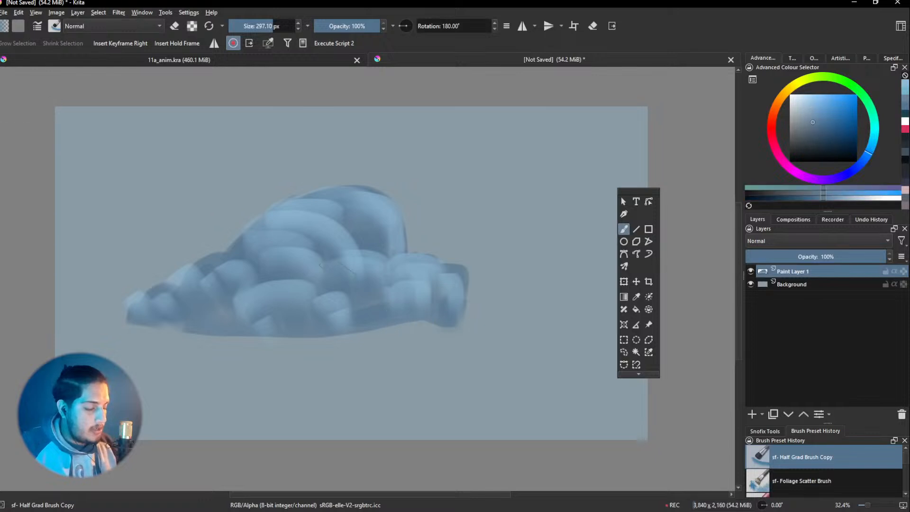
Refine the cloud's upper-right lobe and centre with strokes in blue tones sampled from the painting
{"action": "scroll", "coordinate": [382, 241], "scroll_direction": "up", "scroll_amount": 2}
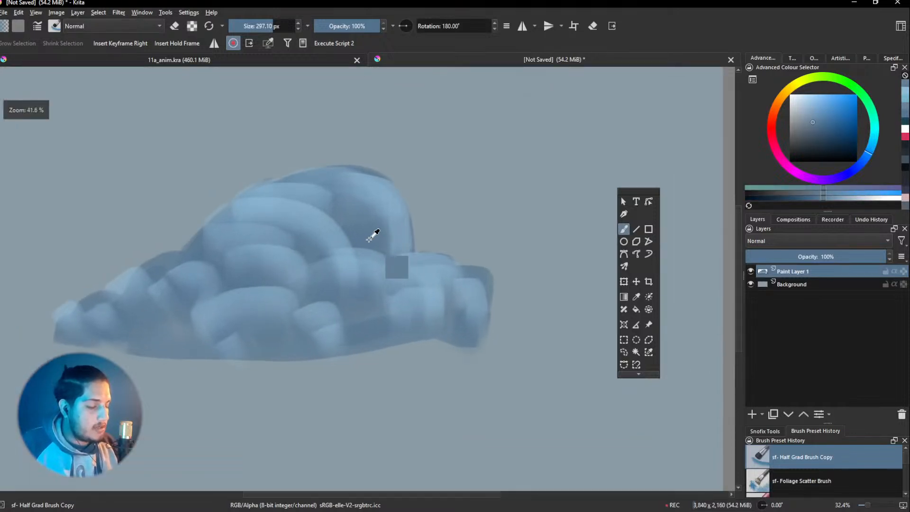
{"action": "left_click_drag", "start_coordinate": [363, 195], "coordinate": [381, 214]}
{"action": "left_click", "coordinate": [372, 188], "text": "ctrl"}
{"action": "left_click_drag", "start_coordinate": [365, 180], "coordinate": [323, 177]}
{"action": "mouse_move", "coordinate": [382, 271]}
{"action": "left_mouse_down"}
{"action": "mouse_move", "coordinate": [382, 293]}
{"action": "mouse_move", "coordinate": [390, 269]}
{"action": "mouse_move", "coordinate": [350, 263]}
{"action": "mouse_move", "coordinate": [340, 296]}
{"action": "mouse_move", "coordinate": [361, 275]}
{"action": "left_mouse_up"}
Switch to the Blender Blur brush and soften the hard transitions between the cloud's puffs
{"action": "right_click", "coordinate": [372, 287]}
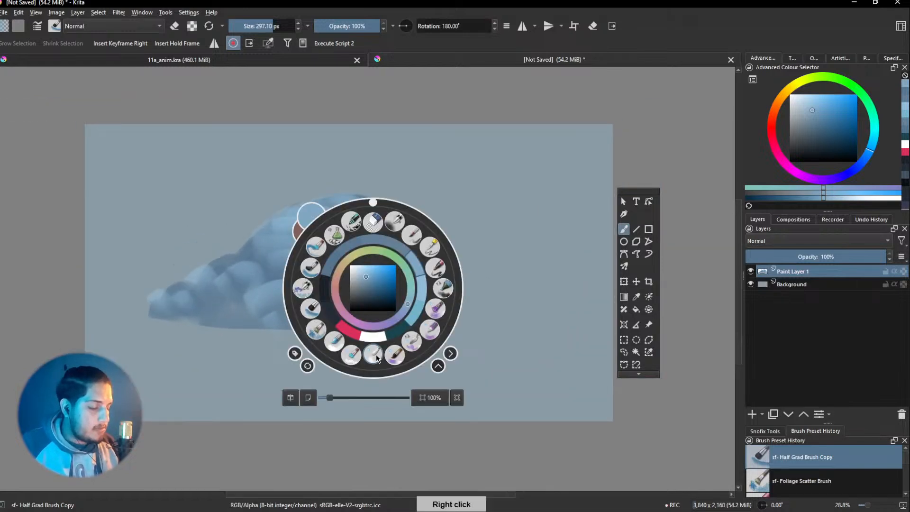
{"action": "left_click", "coordinate": [373, 354]}
{"action": "left_click_drag", "start_coordinate": [376, 270], "coordinate": [412, 270]}
{"action": "left_click_drag", "start_coordinate": [340, 273], "coordinate": [356, 262]}
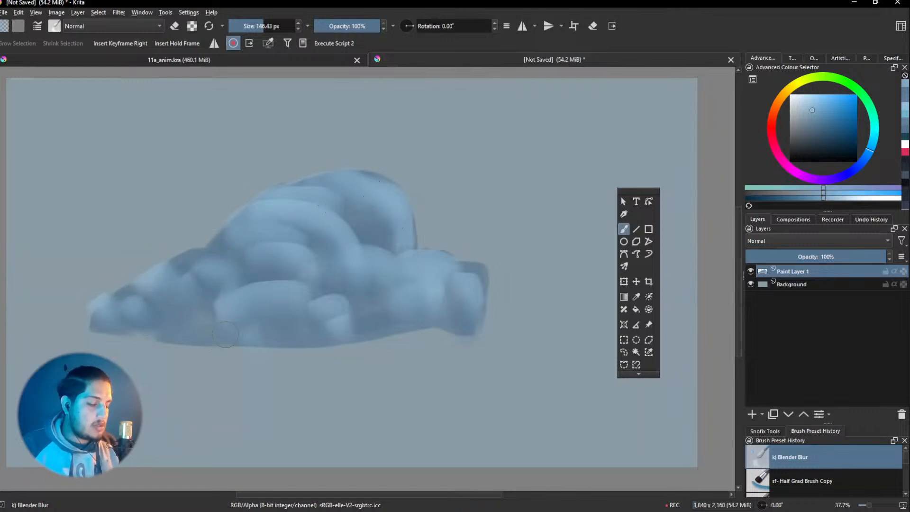
{"action": "left_click_drag", "start_coordinate": [415, 292], "coordinate": [418, 342]}
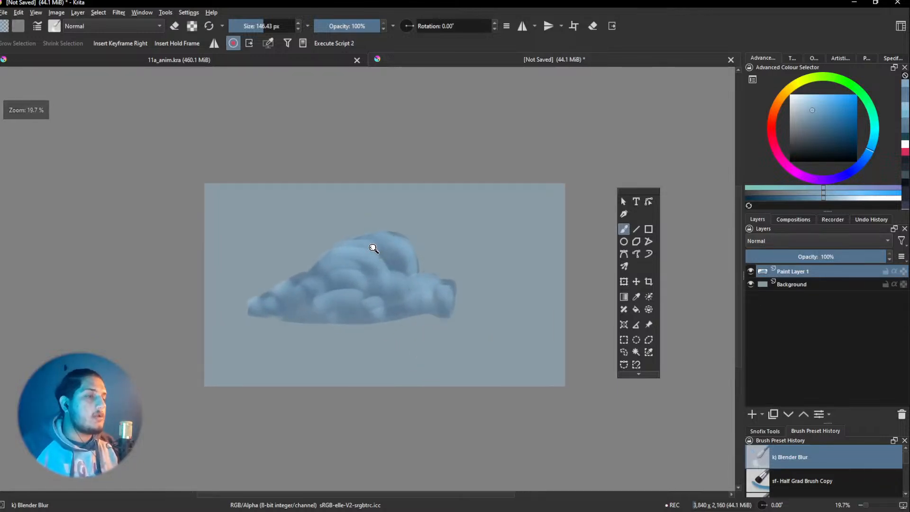
Trim the cloud's upper-left outline by deleting a freehand-selected sliver, then clear the selection
{"action": "left_click_drag", "start_coordinate": [378, 250], "coordinate": [387, 223]}
{"action": "left_click", "coordinate": [623, 351]}
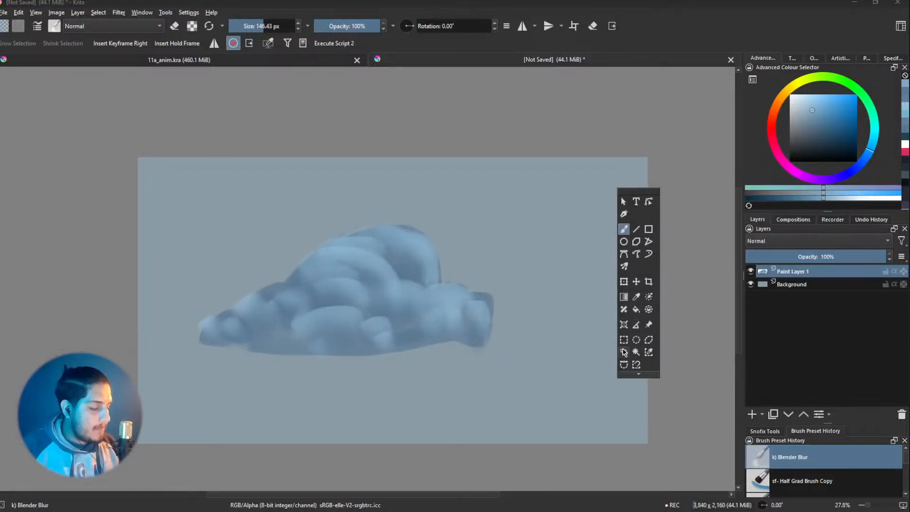
{"action": "left_click_drag", "start_coordinate": [326, 250], "coordinate": [362, 239]}
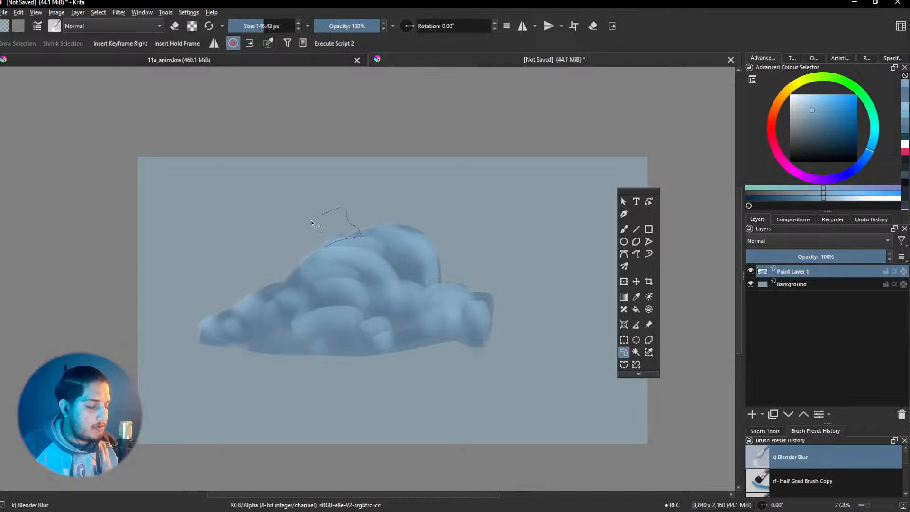
{"action": "left_click_drag", "start_coordinate": [333, 212], "coordinate": [304, 243]}
{"action": "key", "text": "Delete"}
{"action": "key", "text": "ctrl+shift+a"}
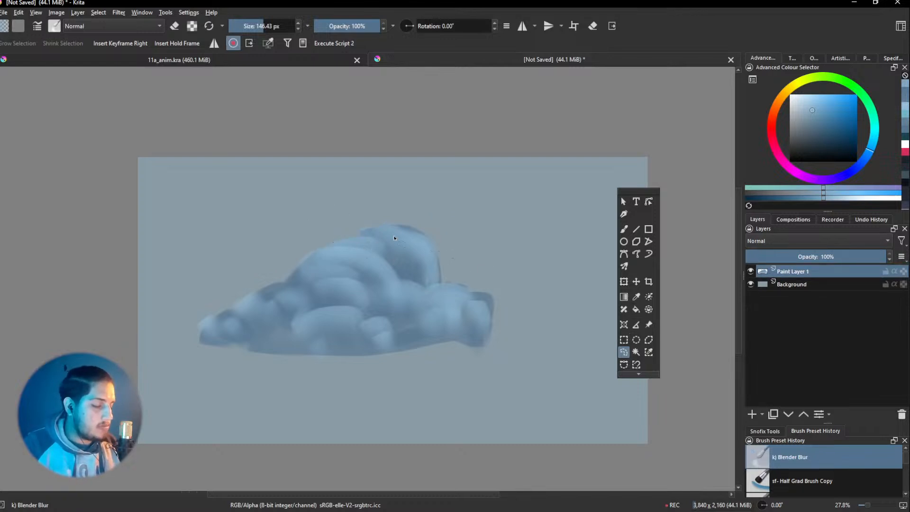
Cut away freehand-selected areas along the top lobe's right side and the upper edge of the right-hand puffs
{"action": "left_click_drag", "start_coordinate": [389, 219], "coordinate": [465, 229]}
{"action": "key", "text": "Delete"}
{"action": "key", "text": "ctrl+shift+a"}
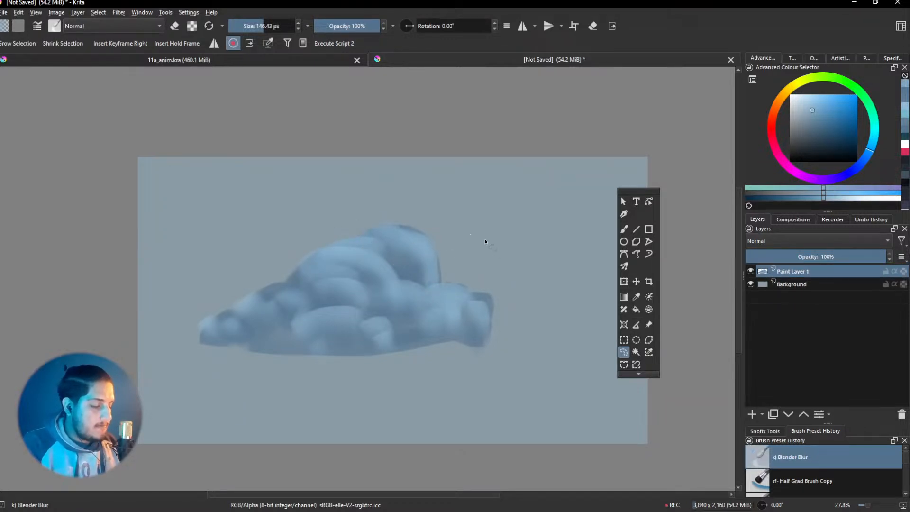
{"action": "left_click_drag", "start_coordinate": [469, 300], "coordinate": [462, 289]}
{"action": "key", "text": "Delete"}
{"action": "key", "text": "ctrl+shift+a"}
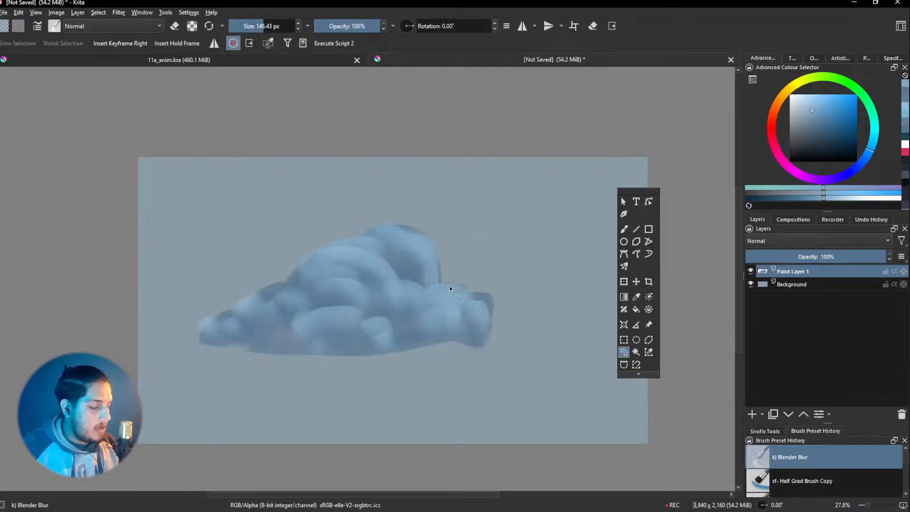
Reshape the outline of the cloud's right end by deleting several small freehand selections, deselecting after each cut
{"action": "mouse_move", "coordinate": [504, 315]}
{"action": "left_mouse_down"}
{"action": "mouse_move", "coordinate": [514, 305]}
{"action": "mouse_move", "coordinate": [503, 296]}
{"action": "mouse_move", "coordinate": [525, 297]}
{"action": "mouse_move", "coordinate": [512, 311]}
{"action": "left_mouse_up"}
{"action": "key", "text": "Delete"}
{"action": "key", "text": "ctrl+shift+a"}
{"action": "key", "text": "Delete"}
{"action": "key", "text": "ctrl+shift+a"}
{"action": "key", "text": "Delete"}
{"action": "key", "text": "ctrl+shift+a"}
{"action": "key", "text": "Delete"}
{"action": "key", "text": "ctrl+shift+a"}
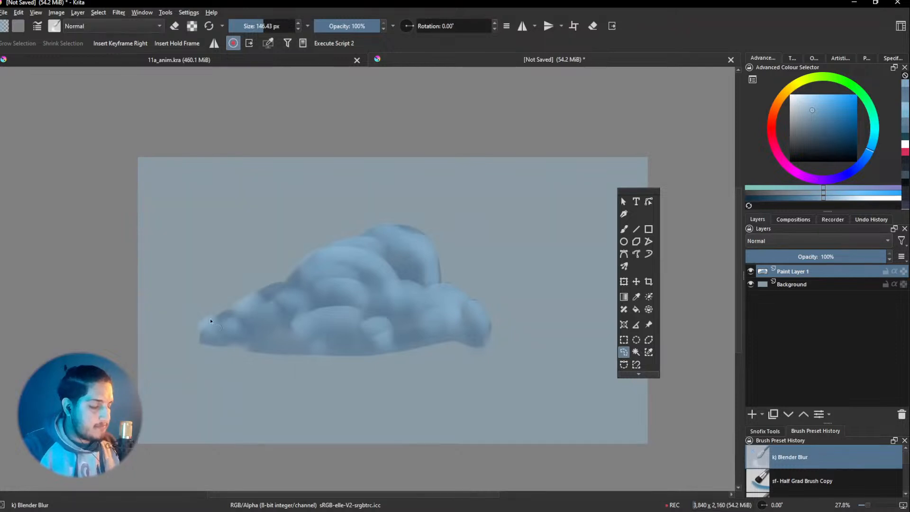
Trim the upper edge of the cloud's left tip by deleting a freehand selection, then clear the selection
{"action": "left_click_drag", "start_coordinate": [200, 322], "coordinate": [204, 323]}
{"action": "key", "text": "Delete"}
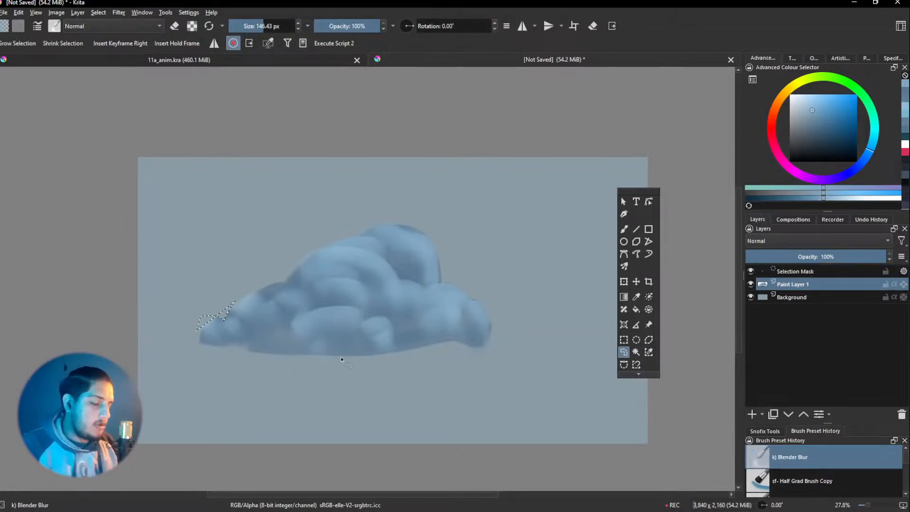
{"action": "key", "text": "ctrl+shift+a"}
Return to painting with the Blender Blur brush and soften the cloud's left tip and lower edge
{"action": "key", "text": "b"}
{"action": "right_click", "coordinate": [370, 288]}
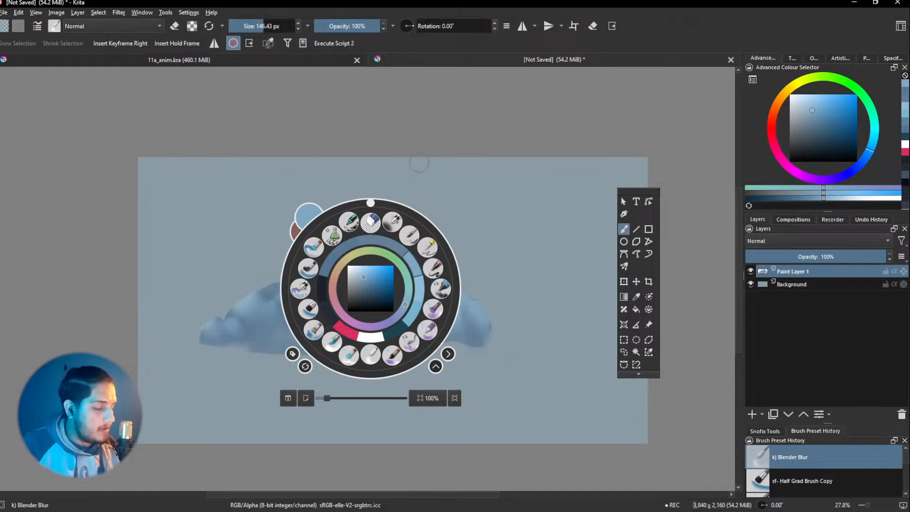
{"action": "left_click", "coordinate": [326, 309]}
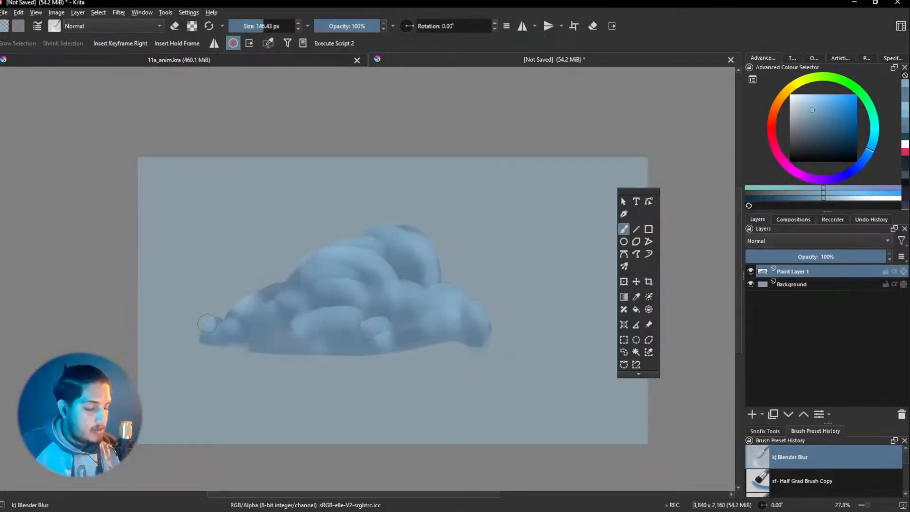
{"action": "mouse_move", "coordinate": [195, 336]}
{"action": "left_mouse_down"}
{"action": "mouse_move", "coordinate": [254, 286]}
{"action": "mouse_move", "coordinate": [226, 318]}
{"action": "left_mouse_up"}
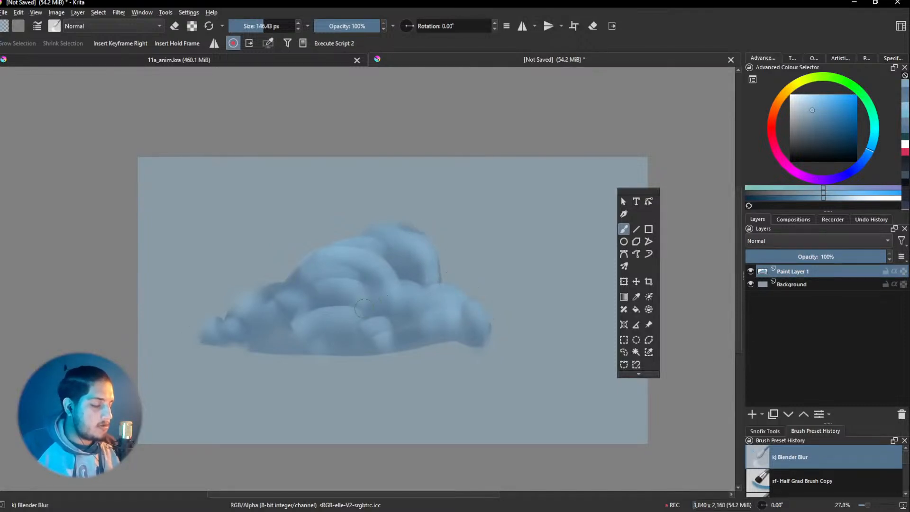
{"action": "mouse_move", "coordinate": [355, 348]}
{"action": "left_mouse_down"}
{"action": "mouse_move", "coordinate": [335, 390]}
{"action": "mouse_move", "coordinate": [371, 335]}
{"action": "mouse_move", "coordinate": [359, 368]}
{"action": "mouse_move", "coordinate": [370, 353]}
{"action": "mouse_move", "coordinate": [360, 349]}
{"action": "left_mouse_up"}
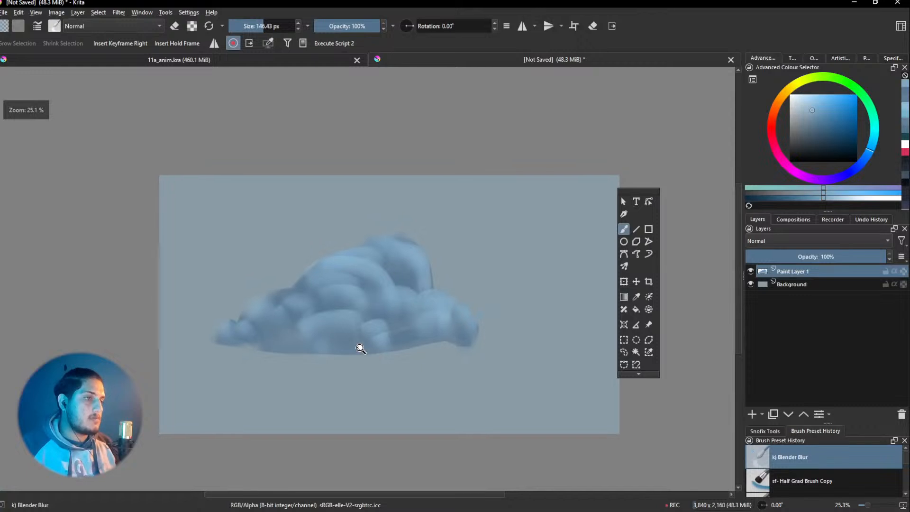
Switch to the sf- Half Grad Brush Copy and set its size to about 210 px
{"action": "right_click", "coordinate": [372, 318]}
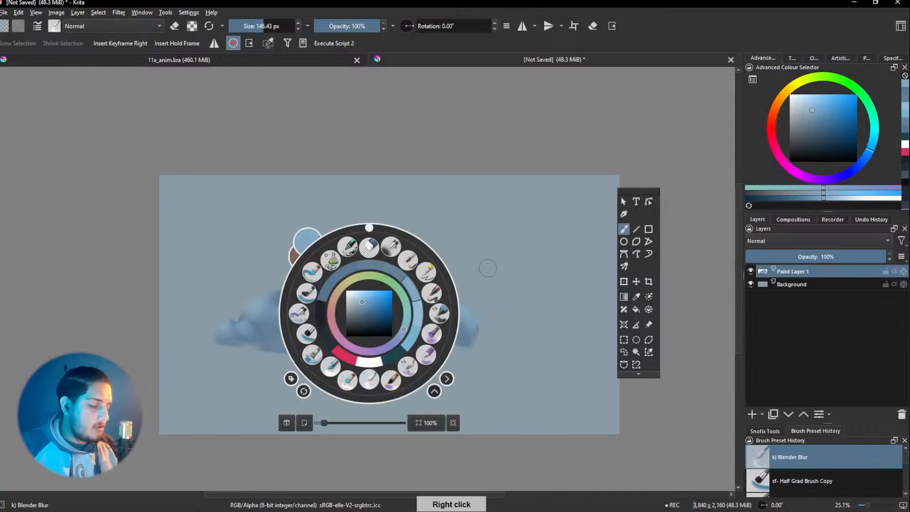
{"action": "left_click", "coordinate": [483, 274]}
{"action": "right_click", "coordinate": [390, 282]}
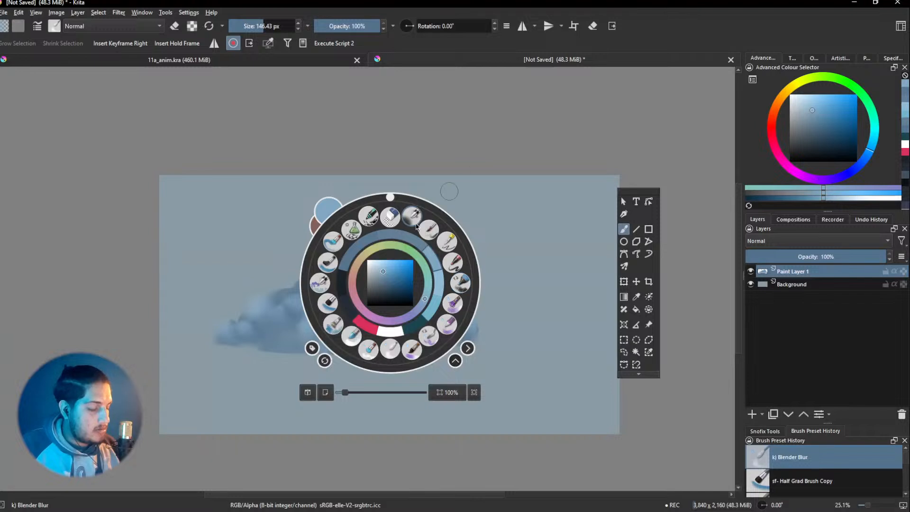
{"action": "left_click", "coordinate": [329, 301]}
{"action": "left_click_drag", "start_coordinate": [368, 275], "coordinate": [440, 275], "text": "shift"}
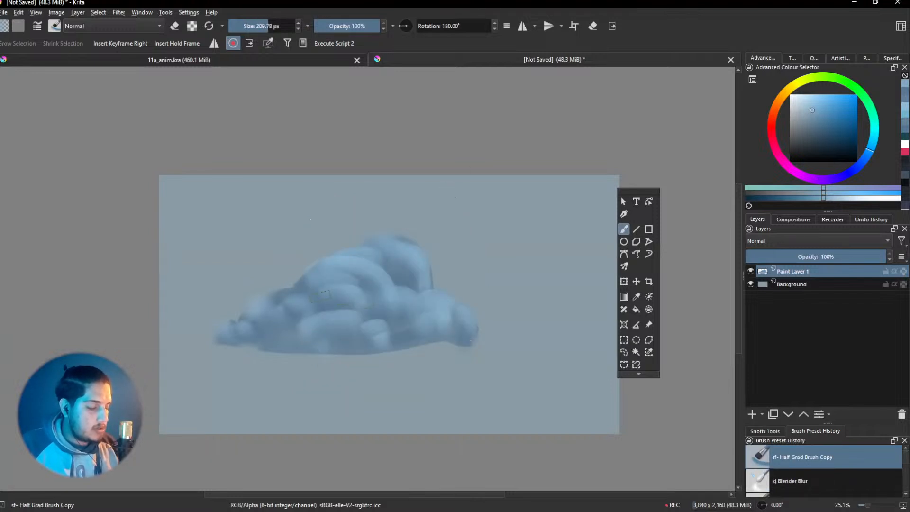
Pick a more saturated blue and paint colour accents into the shadowed gaps between the cloud's puffs
{"action": "scroll", "coordinate": [316, 297], "scroll_direction": "up", "scroll_amount": 4}
{"action": "scroll", "coordinate": [320, 312], "scroll_direction": "down", "scroll_amount": 2}
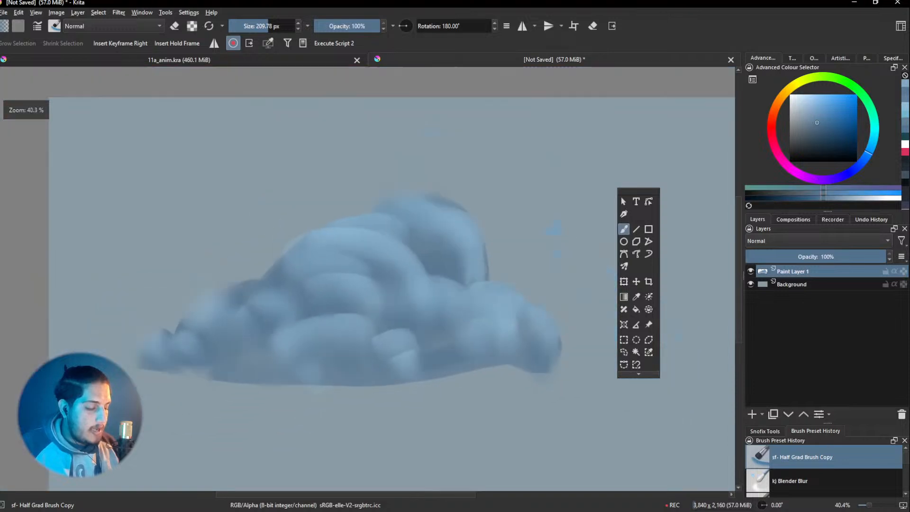
{"action": "right_click", "coordinate": [342, 288]}
{"action": "left_click", "coordinate": [345, 278]}
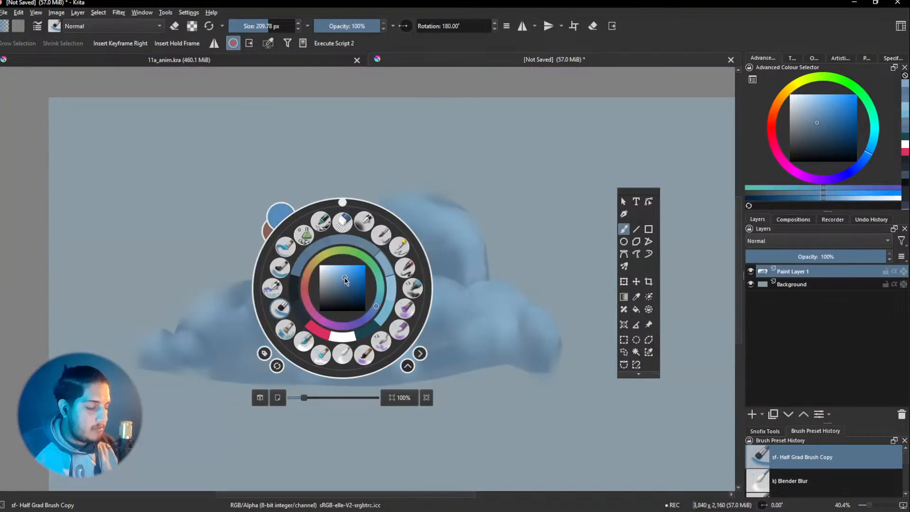
{"action": "left_click", "coordinate": [377, 306]}
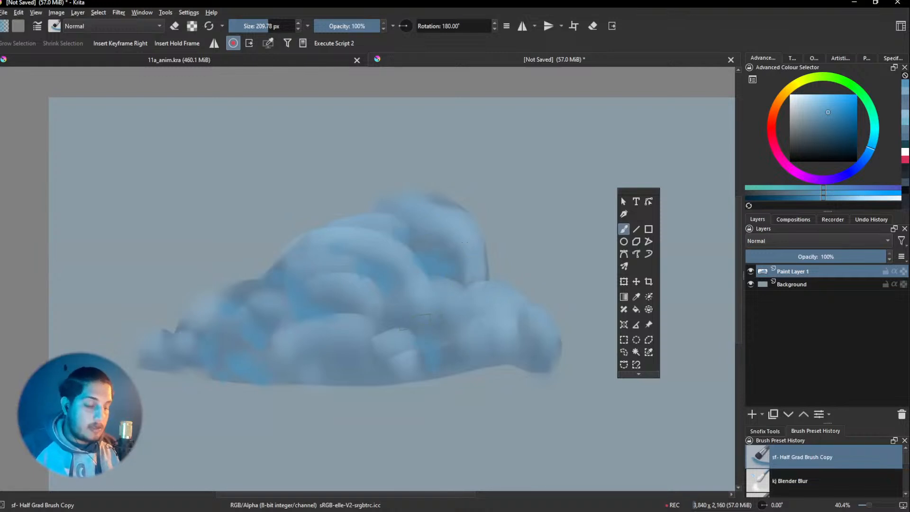
{"action": "left_click_drag", "start_coordinate": [417, 355], "coordinate": [456, 301]}
Sample a blue from the cloud, lighten it, and paint a highlight along the large central arch, redoing unsatisfactory strokes
{"action": "left_click", "coordinate": [429, 323], "text": "ctrl"}
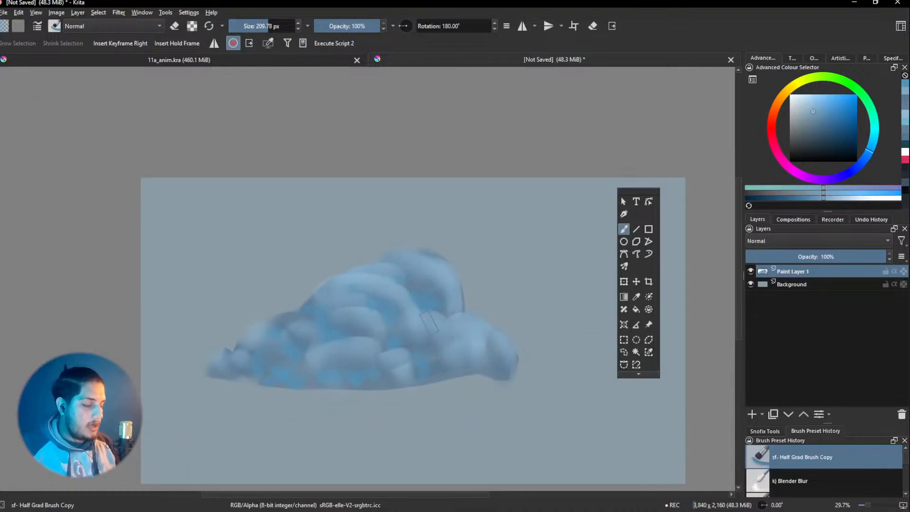
{"action": "right_click", "coordinate": [429, 322]}
{"action": "left_click_drag", "start_coordinate": [467, 339], "coordinate": [468, 332]}
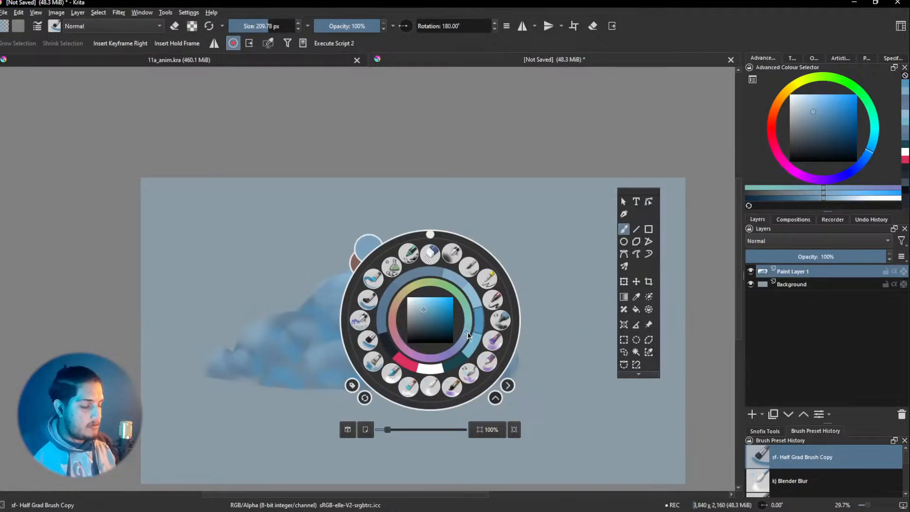
{"action": "left_click", "coordinate": [423, 303]}
{"action": "right_click", "coordinate": [423, 303]}
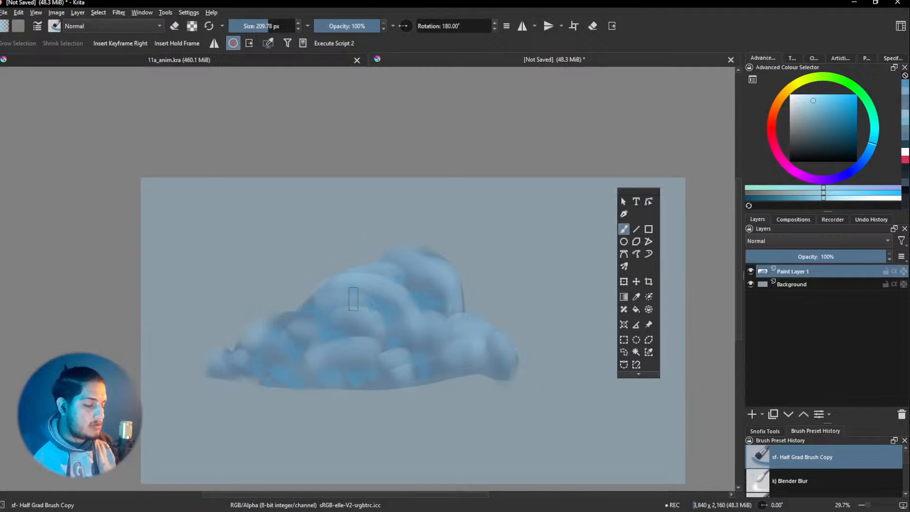
{"action": "left_click_drag", "start_coordinate": [347, 287], "coordinate": [409, 322]}
{"action": "key", "text": "ctrl+z"}
{"action": "mouse_move", "coordinate": [100, 305]}
{"action": "left_mouse_down"}
{"action": "mouse_move", "coordinate": [142, 356]}
{"action": "mouse_move", "coordinate": [200, 315]}
{"action": "mouse_move", "coordinate": [304, 327]}
{"action": "mouse_move", "coordinate": [422, 314]}
{"action": "mouse_move", "coordinate": [368, 227]}
{"action": "mouse_move", "coordinate": [316, 245]}
{"action": "mouse_move", "coordinate": [357, 212]}
{"action": "mouse_move", "coordinate": [378, 219]}
{"action": "left_mouse_up"}
{"action": "key", "text": "ctrl+z"}
{"action": "left_click_drag", "start_coordinate": [302, 274], "coordinate": [413, 222]}
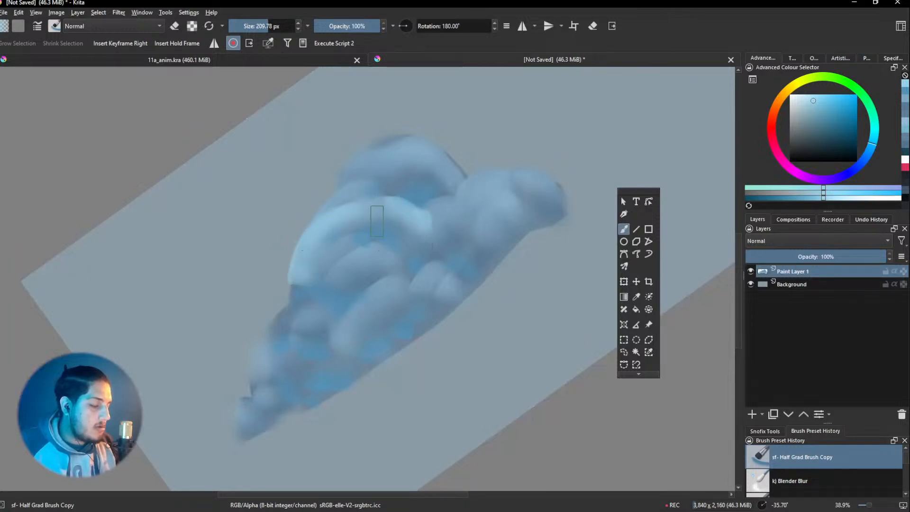
With the canvas overview shown, highlight the puffs beneath the central arch and on the right side, undoing the last two strokes
{"action": "left_click", "coordinate": [813, 58]}
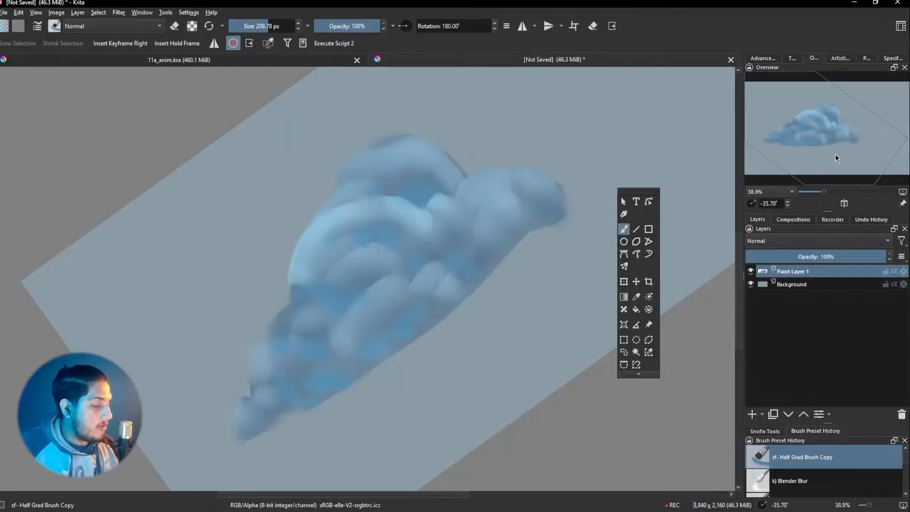
{"action": "left_click_drag", "start_coordinate": [333, 276], "coordinate": [383, 261]}
{"action": "left_click_drag", "start_coordinate": [327, 249], "coordinate": [321, 279]}
{"action": "mouse_move", "coordinate": [505, 197]}
{"action": "left_mouse_down"}
{"action": "mouse_move", "coordinate": [476, 202]}
{"action": "mouse_move", "coordinate": [488, 216]}
{"action": "mouse_move", "coordinate": [436, 220]}
{"action": "left_mouse_up"}
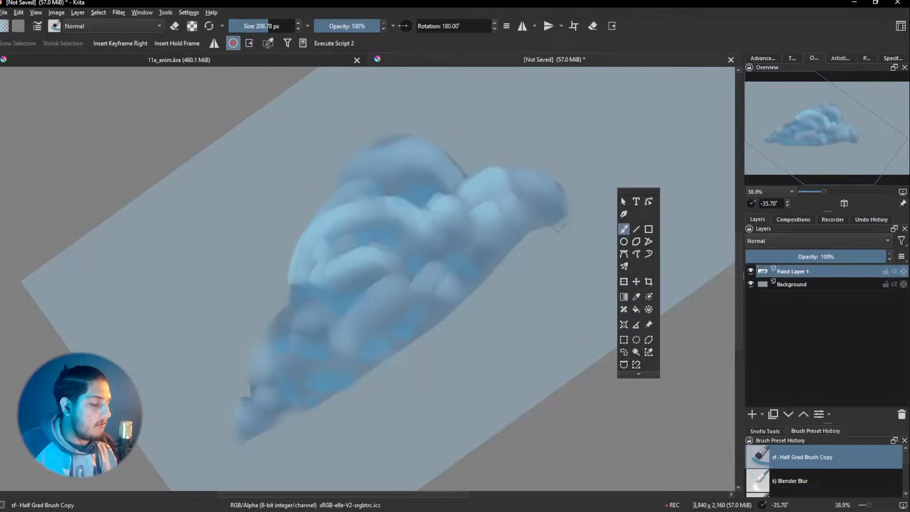
{"action": "key", "text": "ctrl+z"}
{"action": "key", "text": "ctrl+z"}
Paint light blue highlights on the lower and left puffs, the right end and the cloud's top lobe
{"action": "mouse_move", "coordinate": [448, 287]}
{"action": "left_mouse_down"}
{"action": "mouse_move", "coordinate": [396, 301]}
{"action": "mouse_move", "coordinate": [355, 332]}
{"action": "mouse_move", "coordinate": [351, 324]}
{"action": "mouse_move", "coordinate": [345, 350]}
{"action": "left_mouse_up"}
{"action": "mouse_move", "coordinate": [313, 311]}
{"action": "left_mouse_down"}
{"action": "mouse_move", "coordinate": [260, 364]}
{"action": "mouse_move", "coordinate": [263, 387]}
{"action": "left_mouse_up"}
{"action": "left_click_drag", "start_coordinate": [532, 188], "coordinate": [524, 192]}
{"action": "mouse_move", "coordinate": [434, 166]}
{"action": "left_mouse_down"}
{"action": "mouse_move", "coordinate": [363, 183]}
{"action": "mouse_move", "coordinate": [379, 203]}
{"action": "mouse_move", "coordinate": [369, 181]}
{"action": "mouse_move", "coordinate": [353, 201]}
{"action": "left_mouse_up"}
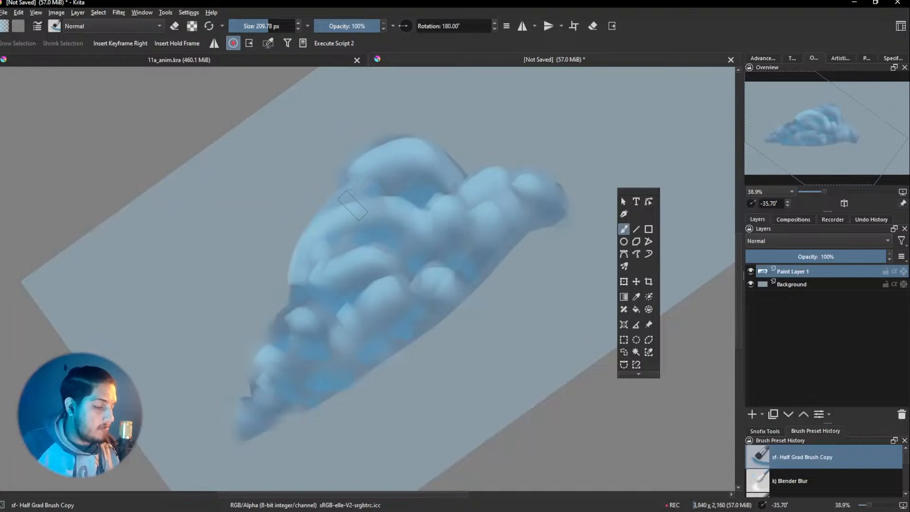
Paint soft, darker blue strokes along the cloud's underside to break up its flat base
{"action": "scroll", "coordinate": [376, 280], "scroll_direction": "down", "scroll_amount": 2}
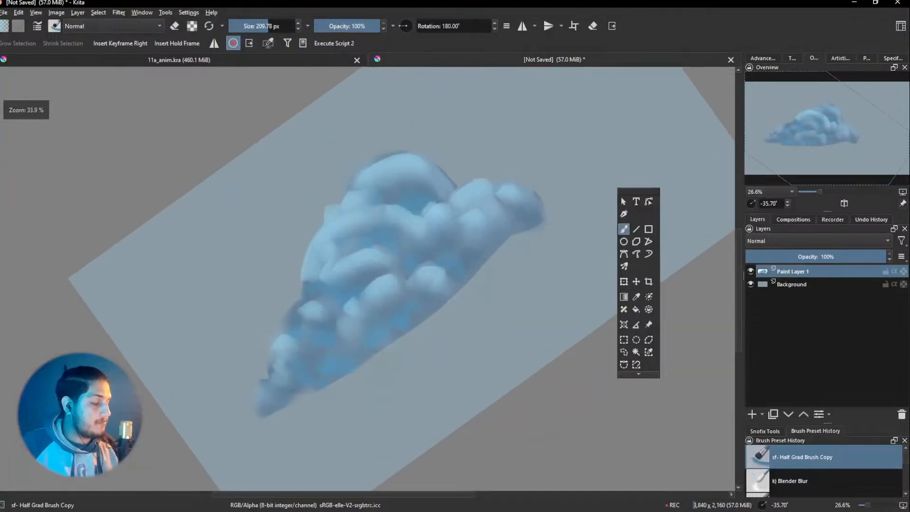
{"action": "scroll", "coordinate": [414, 327], "scroll_direction": "down", "scroll_amount": 2}
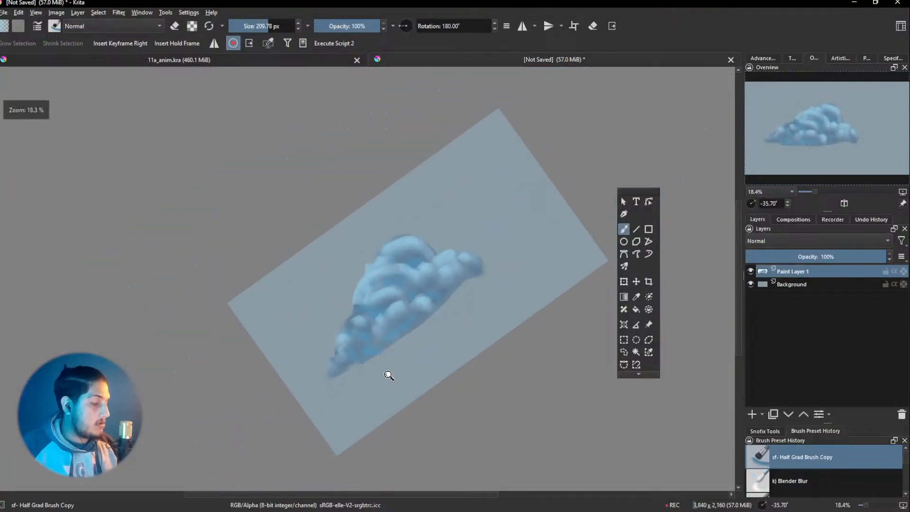
{"action": "scroll", "coordinate": [402, 355], "scroll_direction": "up", "scroll_amount": 3}
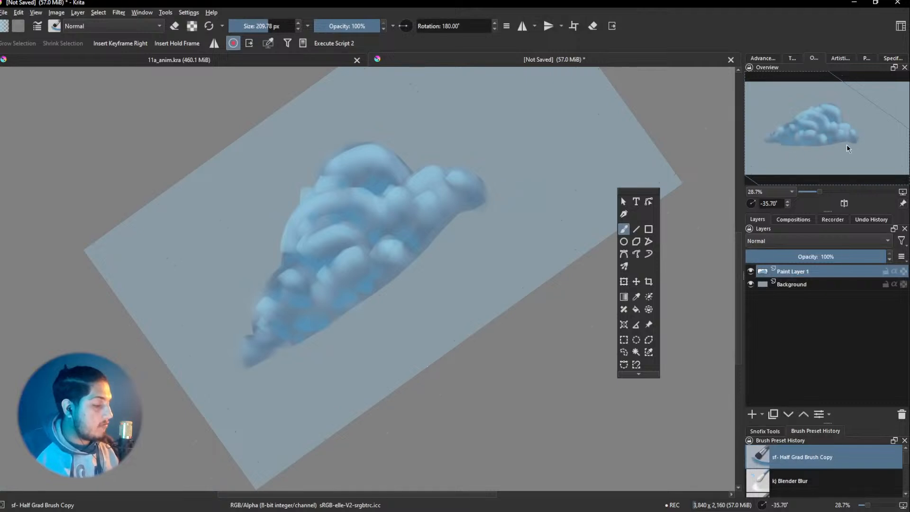
{"action": "left_click_drag", "start_coordinate": [416, 294], "coordinate": [313, 326]}
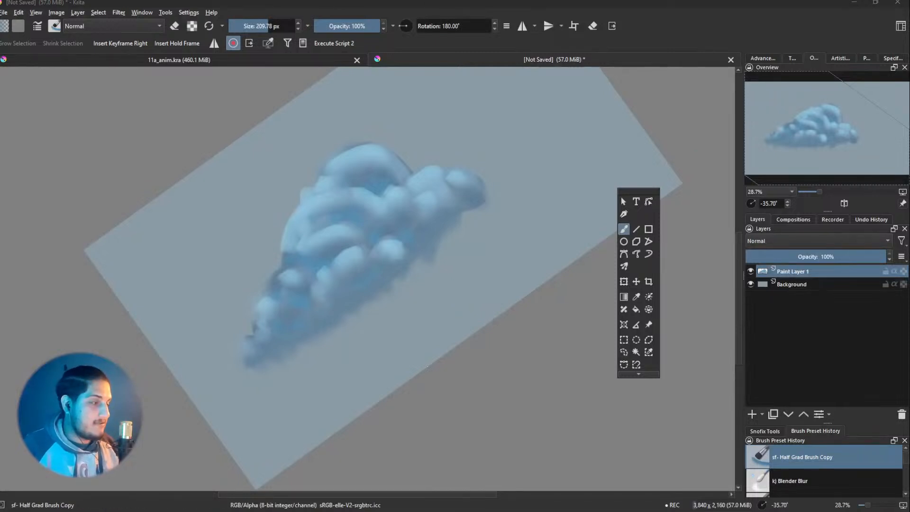
Switch to the Blender Blur brush and blend the strokes along the cloud's underside
{"action": "left_click", "coordinate": [565, 4]}
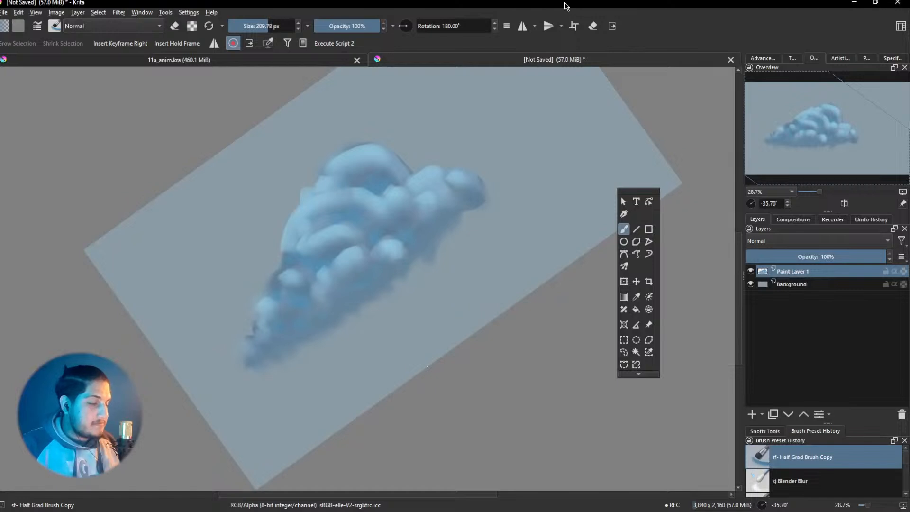
{"action": "right_click", "coordinate": [373, 294]}
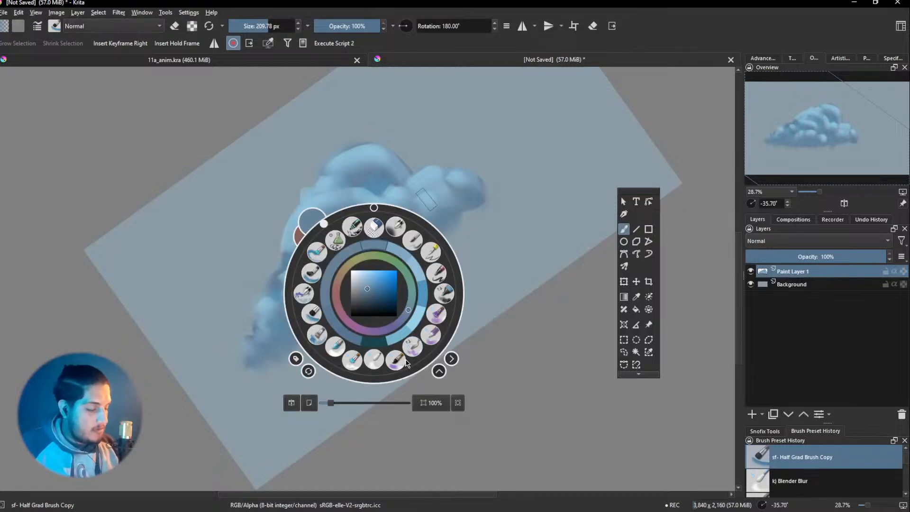
{"action": "left_click", "coordinate": [373, 365]}
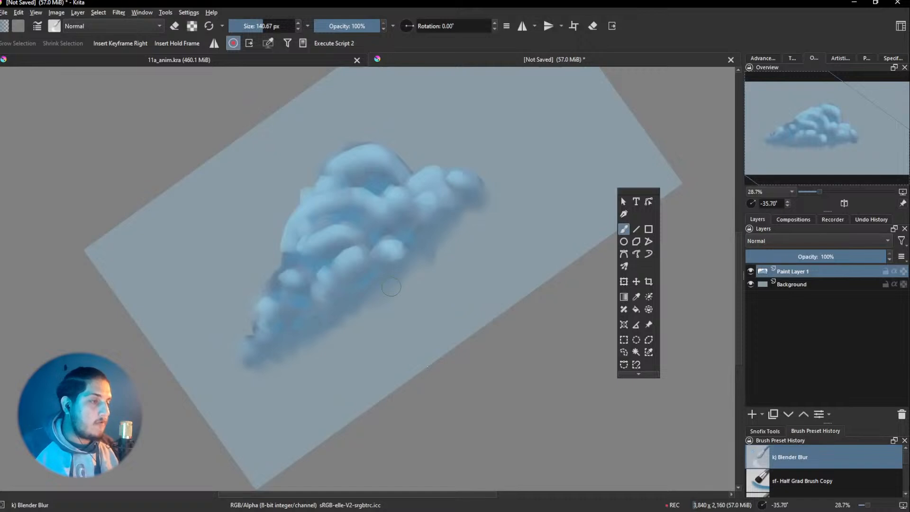
Rework the cloud's base with the sf- Half Grad Brush Copy, erasing along the underside in eraser mode at about 215 px
{"action": "right_click", "coordinate": [429, 253]}
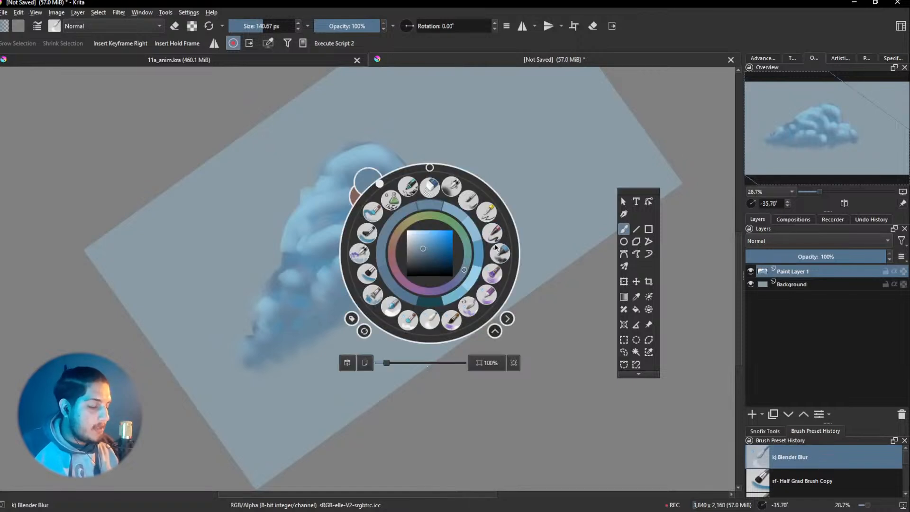
{"action": "left_click", "coordinate": [367, 273]}
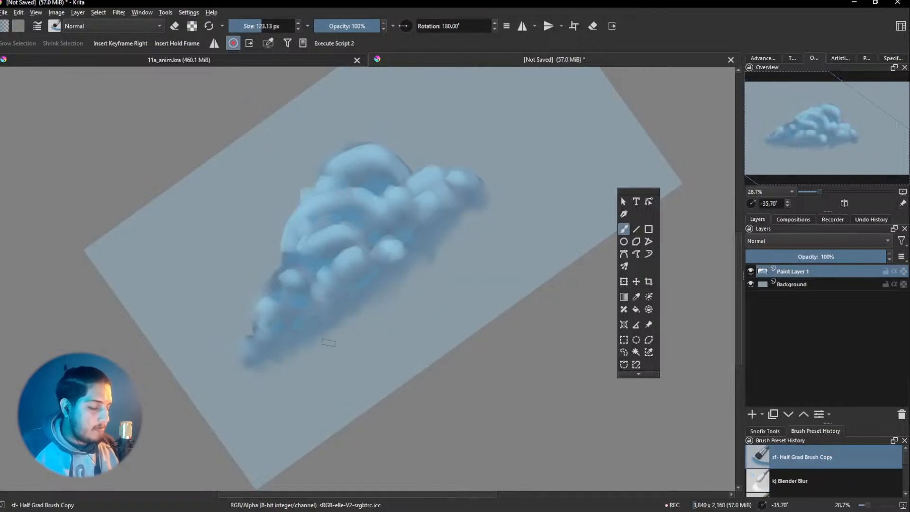
{"action": "right_click", "coordinate": [374, 295]}
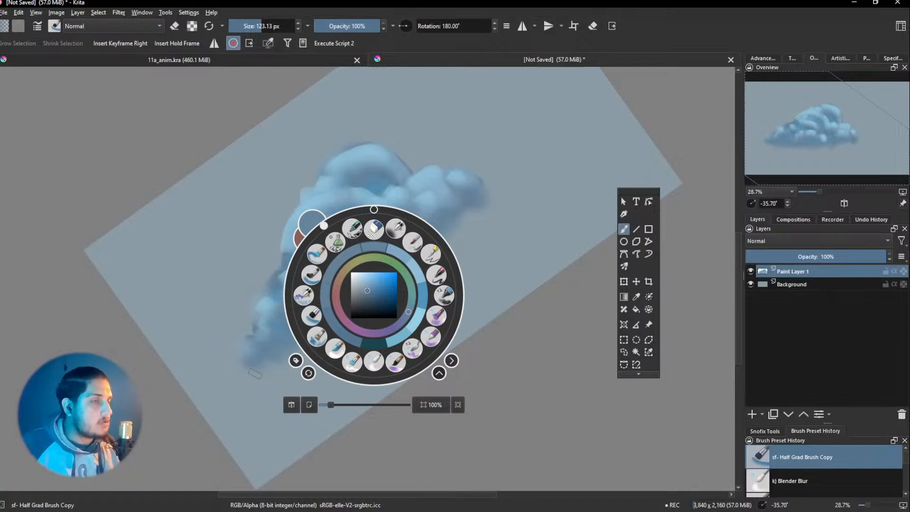
{"action": "left_click", "coordinate": [259, 379]}
{"action": "key", "text": "e"}
{"action": "left_click_drag", "start_coordinate": [276, 376], "coordinate": [311, 374]}
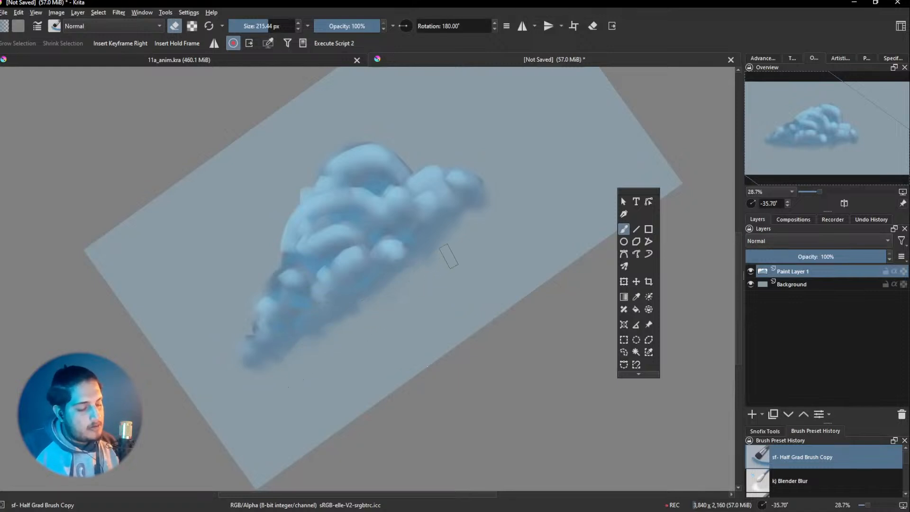
{"action": "left_click_drag", "start_coordinate": [480, 285], "coordinate": [425, 263]}
Reset the canvas rotation to 0°
{"action": "right_click", "coordinate": [425, 263]}
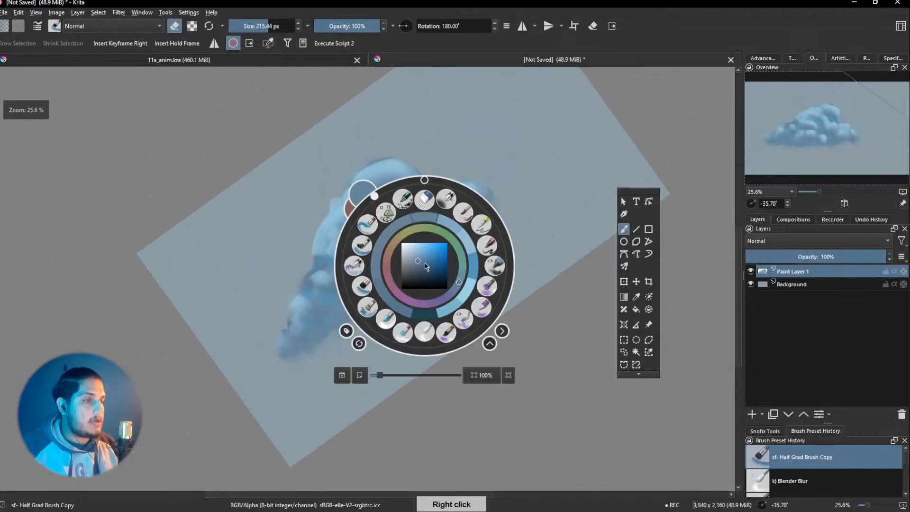
{"action": "left_click", "coordinate": [426, 181]}
{"action": "left_click", "coordinate": [246, 345]}
{"action": "left_click_drag", "start_coordinate": [374, 336], "coordinate": [375, 315]}
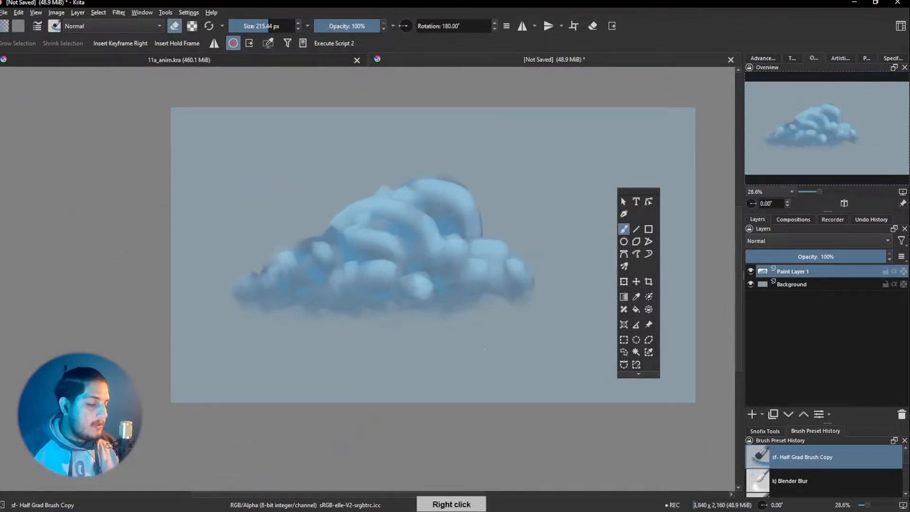
Switch to the sf- Scatter Color brush with a blue sampled from the cloud and add a paint layer above Paint Layer 1
{"action": "right_click", "coordinate": [424, 254]}
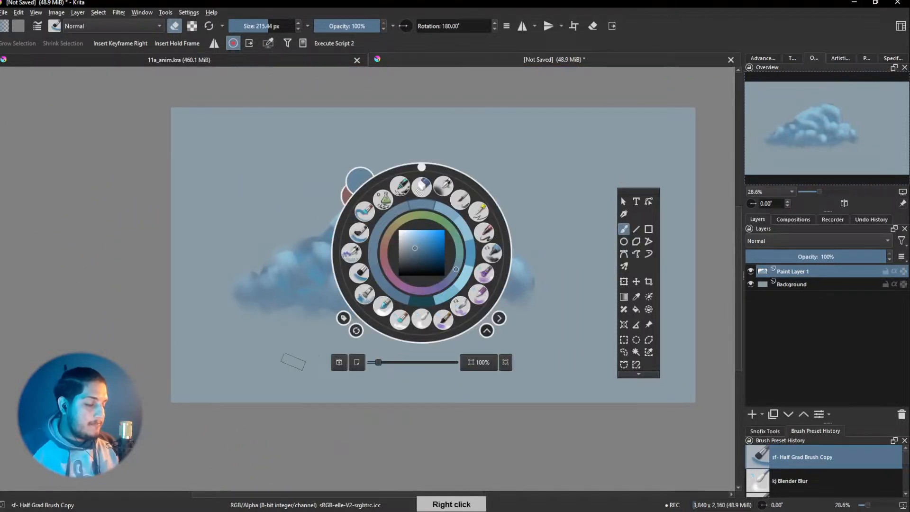
{"action": "left_click", "coordinate": [352, 255]}
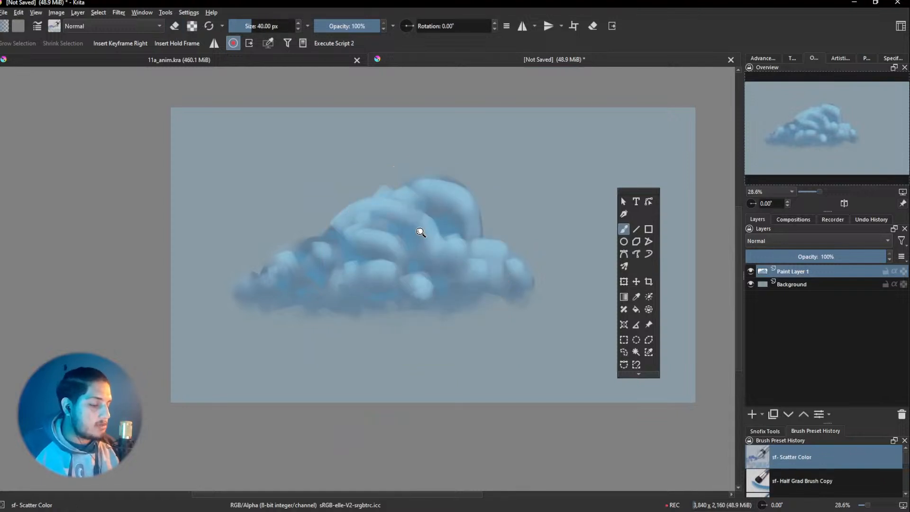
{"action": "scroll", "coordinate": [426, 208], "scroll_direction": "up", "scroll_amount": 2}
{"action": "left_click", "coordinate": [433, 256], "text": "ctrl"}
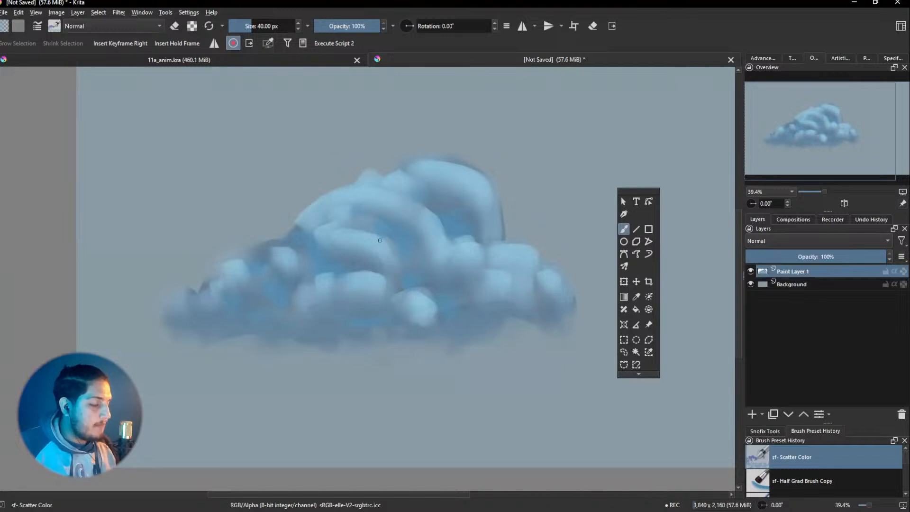
{"action": "left_click", "coordinate": [752, 414]}
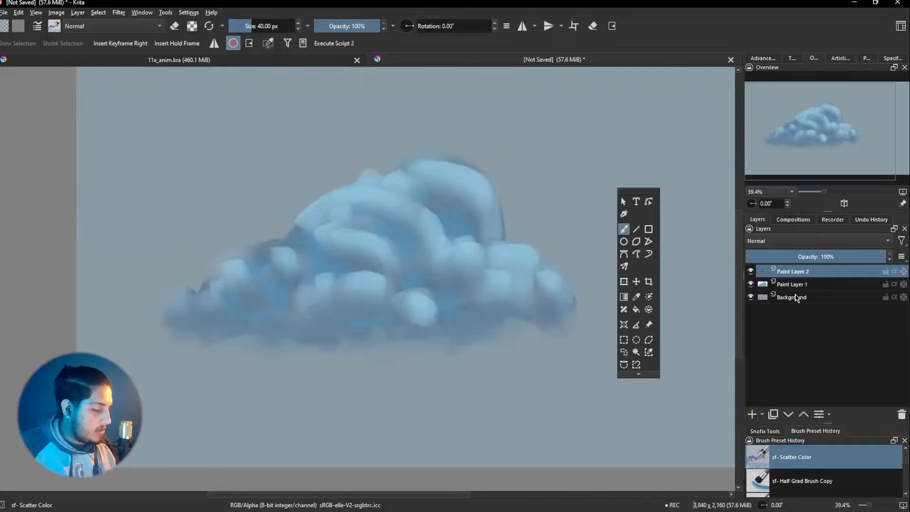
Look over the favourite brush presets and the sf- Scatter Color brush's settings in the brush editor
{"action": "left_click", "coordinate": [806, 286]}
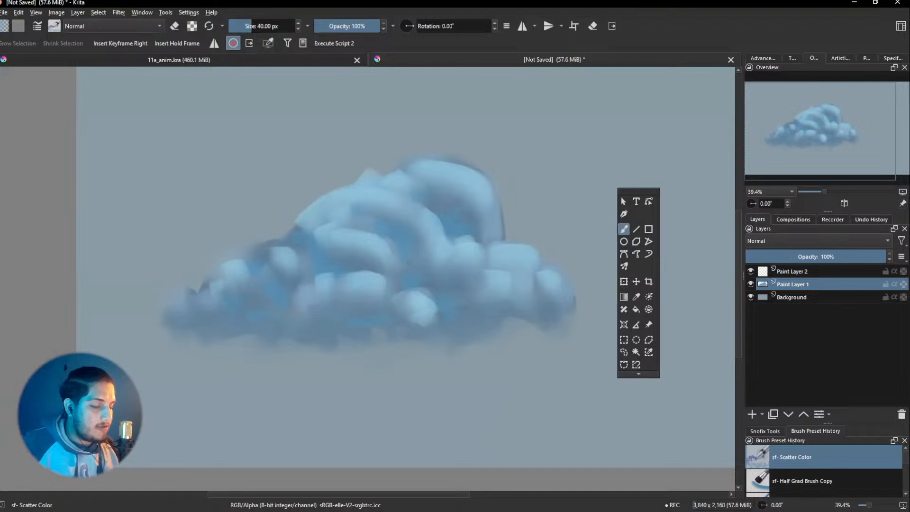
{"action": "left_click", "coordinate": [54, 27]}
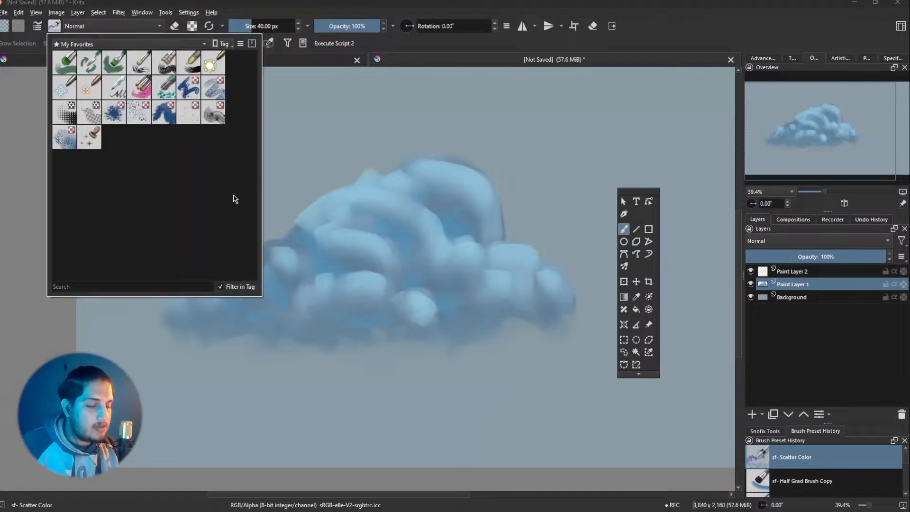
{"action": "left_click", "coordinate": [303, 112]}
{"action": "left_click", "coordinate": [37, 29]}
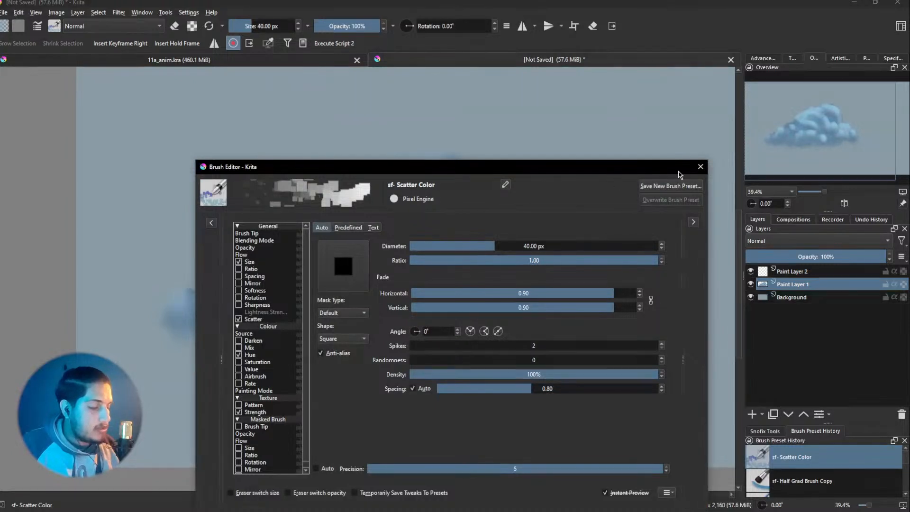
{"action": "left_click", "coordinate": [700, 166]}
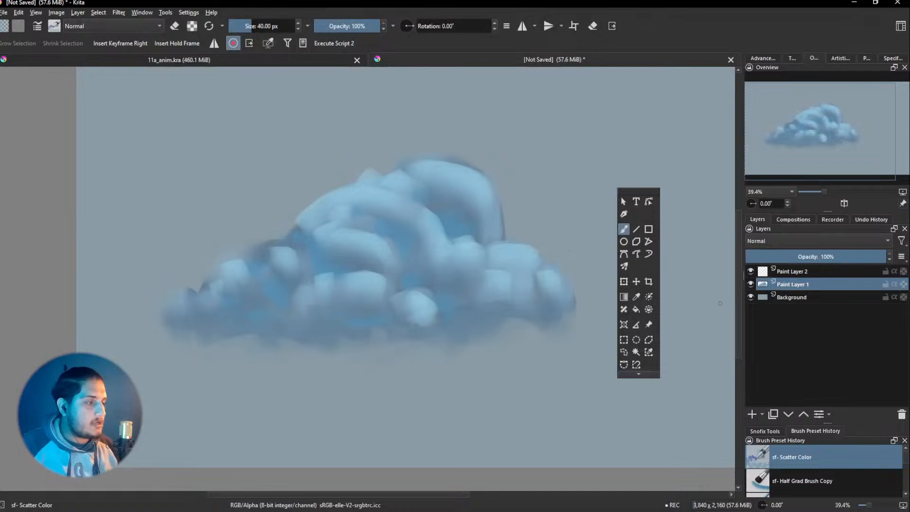
Turn on inherit alpha for Paint Layer 2 and try a scatter stroke over the cloud at about 583 px
{"action": "key", "text": "Page_Up"}
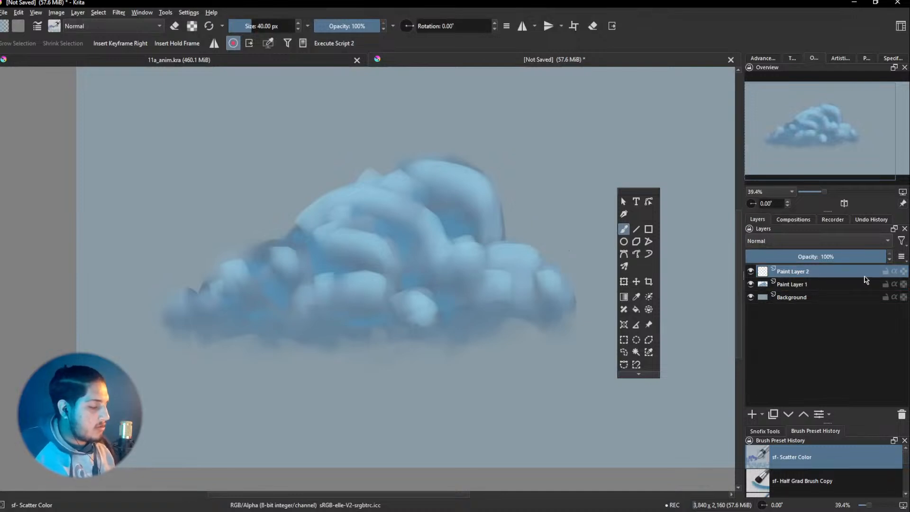
{"action": "left_click", "coordinate": [894, 272]}
{"action": "left_click_drag", "start_coordinate": [379, 248], "coordinate": [542, 239]}
{"action": "left_click", "coordinate": [446, 226], "text": "ctrl"}
{"action": "left_click_drag", "start_coordinate": [432, 207], "coordinate": [422, 218]}
{"action": "key", "text": "ctrl+z"}
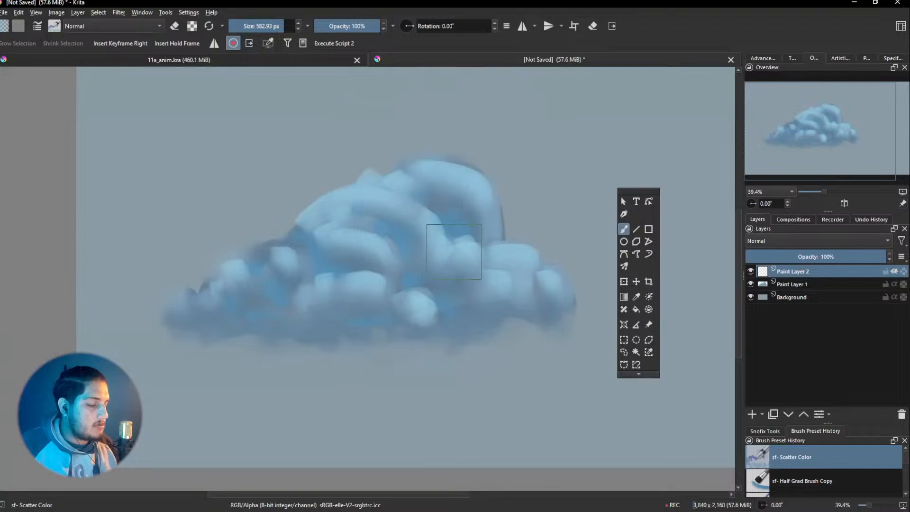
Group Paint Layer 2 with Paint Layer 1, leaving Paint Layer 2 active inside the group
{"action": "left_click", "coordinate": [822, 284], "text": "ctrl"}
{"action": "key", "text": "ctrl+g"}
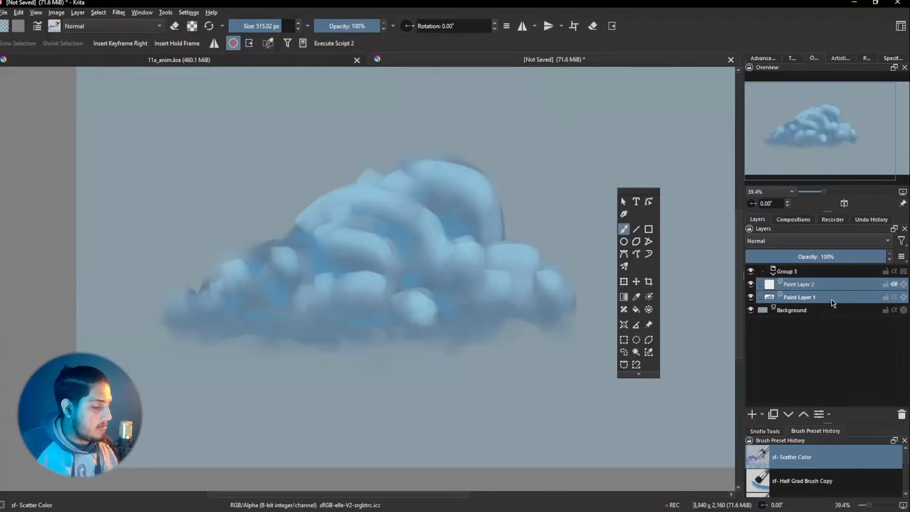
{"action": "left_click", "coordinate": [824, 297]}
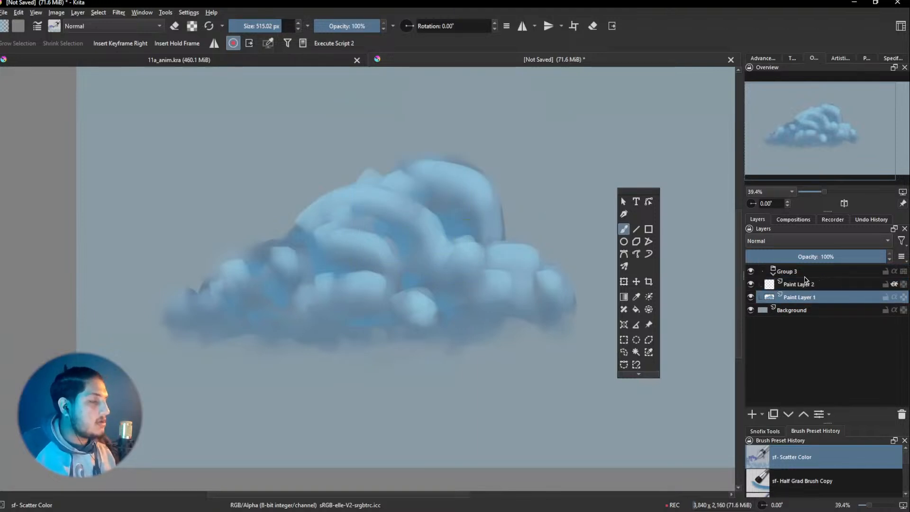
{"action": "left_click", "coordinate": [809, 283]}
{"action": "left_click", "coordinate": [806, 274]}
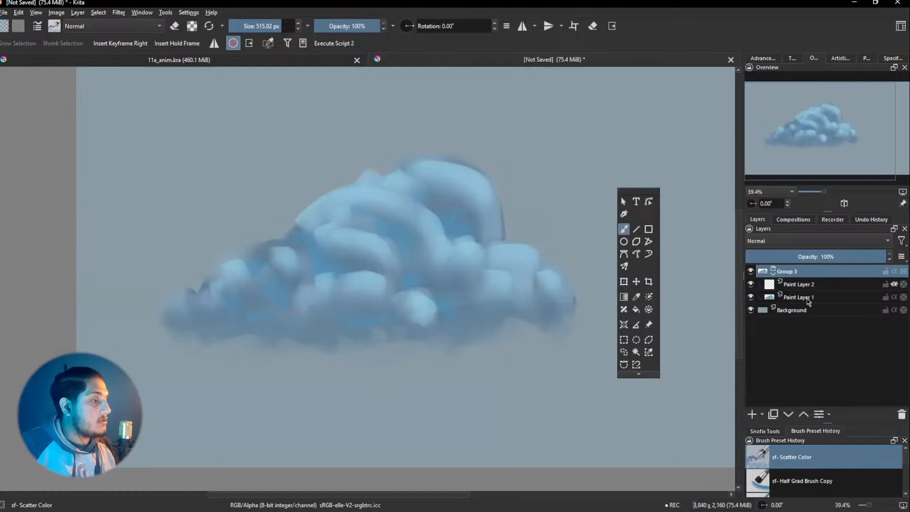
{"action": "left_click", "coordinate": [801, 287]}
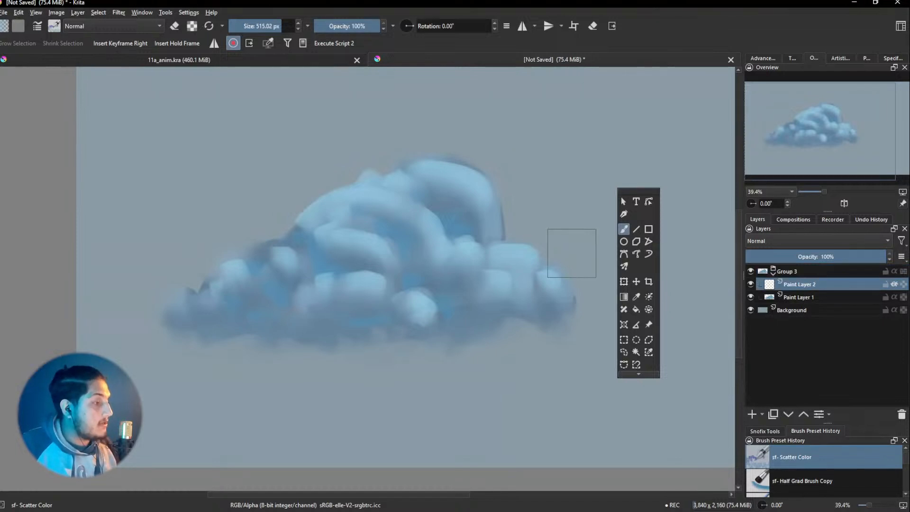
Reduce the sf- Scatter Color brush to about 165 px and scatter translucent colored squares across the cloud
{"action": "mouse_move", "coordinate": [572, 253]}
{"action": "left_mouse_down"}
{"action": "mouse_move", "coordinate": [454, 201]}
{"action": "mouse_move", "coordinate": [484, 269]}
{"action": "mouse_move", "coordinate": [526, 287]}
{"action": "left_mouse_up"}
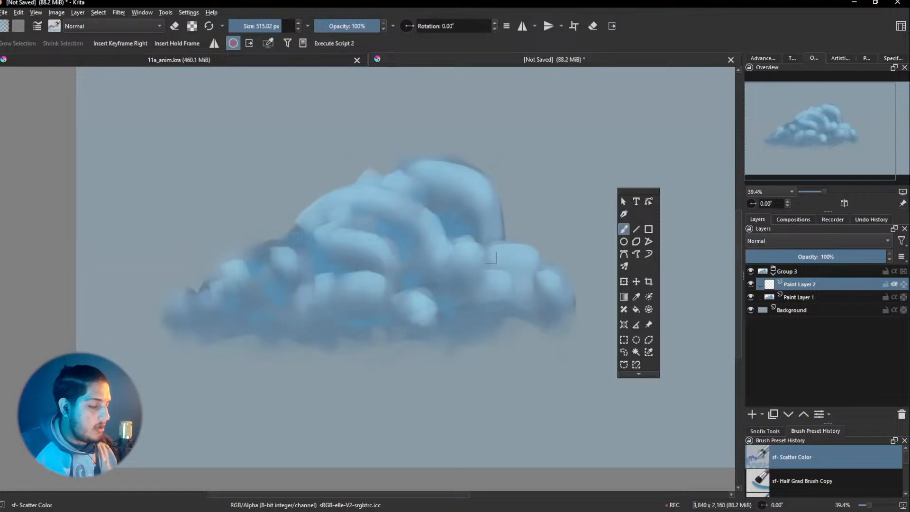
{"action": "key", "text": "bracketleft"}
{"action": "key", "text": "bracketleft"}
{"action": "key", "text": "bracketleft"}
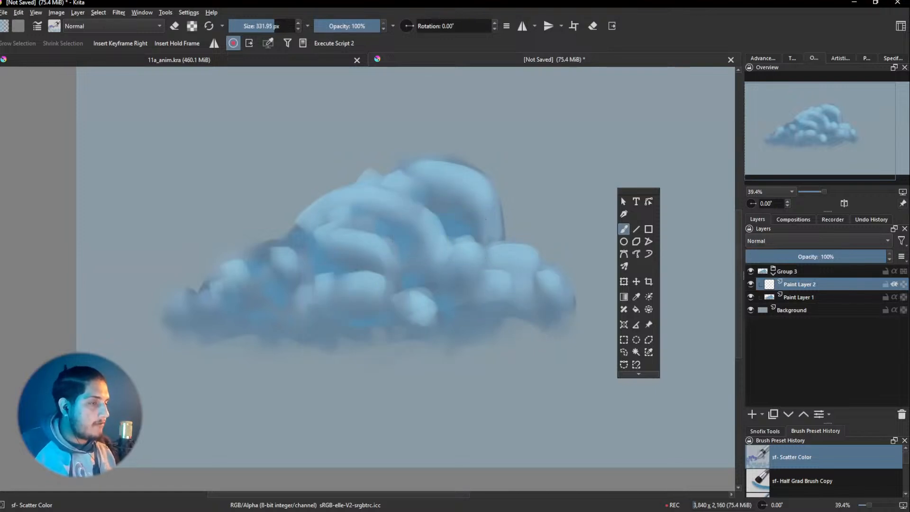
{"action": "key", "text": "bracketleft"}
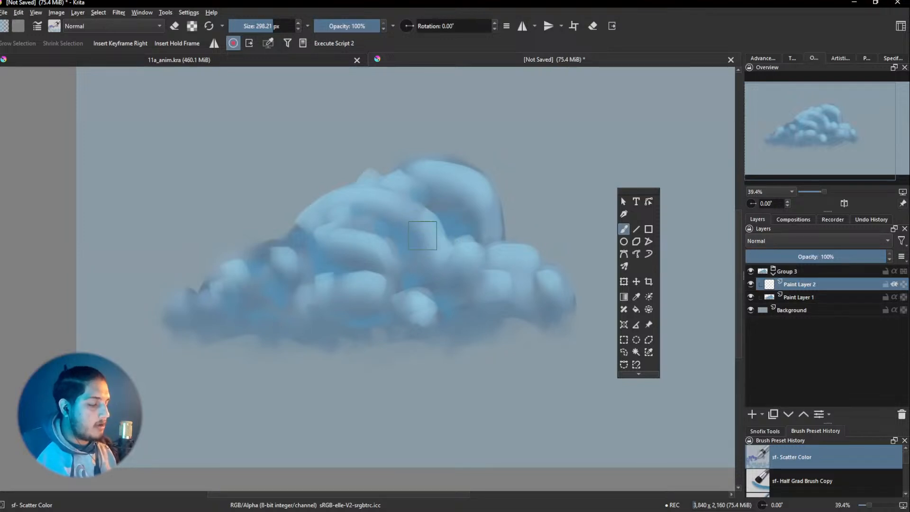
{"action": "key", "text": "bracketleft"}
{"action": "key", "text": "bracketleft"}
{"action": "key", "text": "bracketleft"}
{"action": "key", "text": "bracketleft"}
{"action": "key", "text": "bracketleft"}
{"action": "key", "text": "bracketleft"}
{"action": "mouse_move", "coordinate": [411, 225]}
{"action": "left_mouse_down"}
{"action": "mouse_move", "coordinate": [372, 224]}
{"action": "mouse_move", "coordinate": [449, 261]}
{"action": "mouse_move", "coordinate": [430, 231]}
{"action": "mouse_move", "coordinate": [373, 264]}
{"action": "mouse_move", "coordinate": [322, 271]}
{"action": "mouse_move", "coordinate": [482, 244]}
{"action": "mouse_move", "coordinate": [241, 296]}
{"action": "left_mouse_up"}
{"action": "key", "text": "ctrl+z"}
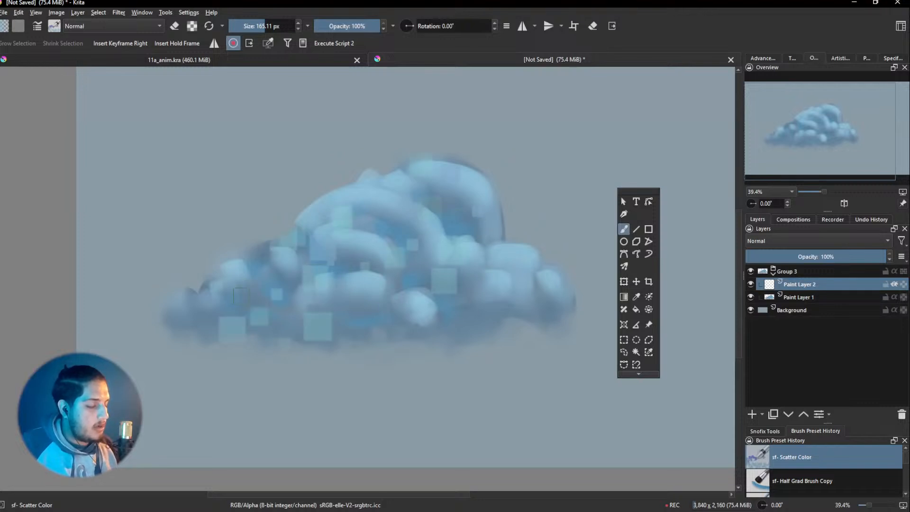
Switch to the Marker Dry brush at about 188 px and dab color accents over the cloud's puffs
{"action": "right_click", "coordinate": [463, 271]}
{"action": "left_click", "coordinate": [540, 270]}
{"action": "left_click_drag", "start_coordinate": [492, 259], "coordinate": [536, 260], "text": "shift"}
{"action": "left_click_drag", "start_coordinate": [521, 258], "coordinate": [545, 274]}
{"action": "key", "text": "ctrl+z"}
{"action": "left_click_drag", "start_coordinate": [408, 211], "coordinate": [427, 237]}
{"action": "left_click_drag", "start_coordinate": [482, 187], "coordinate": [449, 172]}
{"action": "left_click_drag", "start_coordinate": [364, 288], "coordinate": [329, 303]}
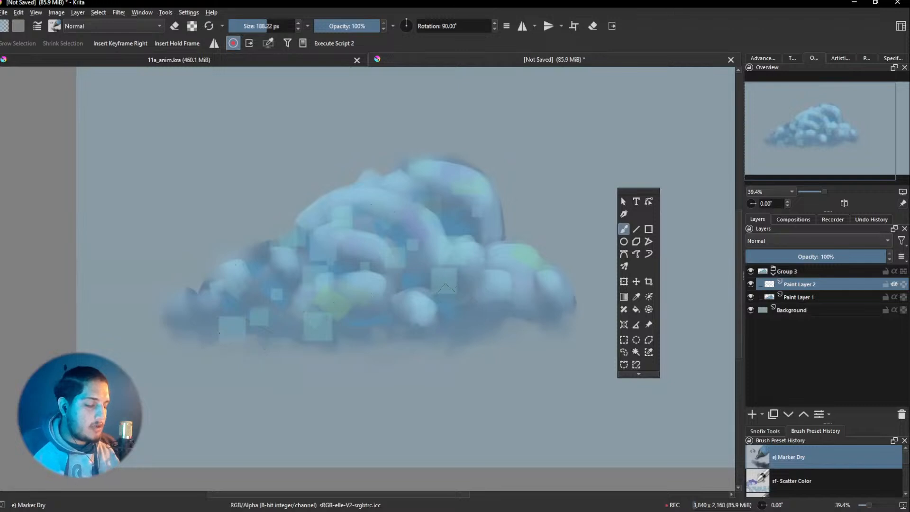
{"action": "left_click_drag", "start_coordinate": [562, 303], "coordinate": [503, 374]}
{"action": "left_click_drag", "start_coordinate": [525, 338], "coordinate": [441, 334]}
{"action": "left_click_drag", "start_coordinate": [441, 334], "coordinate": [457, 289]}
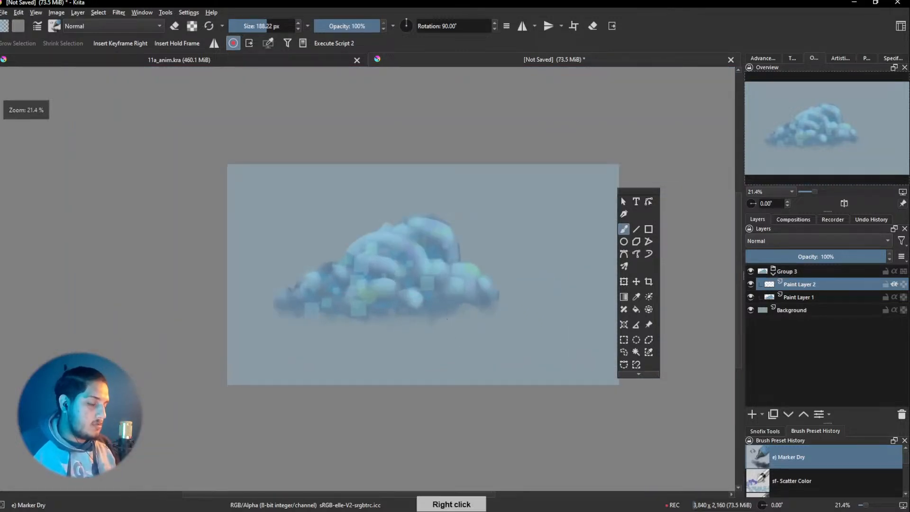
Soften the scattered squares and color dabs by erasing with the Airbrush Soft brush at about 395 px
{"action": "right_click", "coordinate": [446, 319]}
{"action": "left_click", "coordinate": [505, 212]}
{"action": "key", "text": "e"}
{"action": "mouse_move", "coordinate": [360, 319]}
{"action": "left_mouse_down"}
{"action": "mouse_move", "coordinate": [377, 318]}
{"action": "mouse_move", "coordinate": [315, 323]}
{"action": "mouse_move", "coordinate": [394, 285]}
{"action": "mouse_move", "coordinate": [334, 285]}
{"action": "left_mouse_up"}
{"action": "mouse_move", "coordinate": [407, 297]}
{"action": "left_mouse_down"}
{"action": "mouse_move", "coordinate": [424, 308]}
{"action": "mouse_move", "coordinate": [433, 288]}
{"action": "mouse_move", "coordinate": [438, 296]}
{"action": "mouse_move", "coordinate": [425, 285]}
{"action": "mouse_move", "coordinate": [422, 312]}
{"action": "mouse_move", "coordinate": [404, 270]}
{"action": "left_mouse_up"}
{"action": "mouse_move", "coordinate": [415, 268]}
{"action": "left_mouse_down"}
{"action": "mouse_move", "coordinate": [397, 247]}
{"action": "mouse_move", "coordinate": [362, 248]}
{"action": "mouse_move", "coordinate": [363, 270]}
{"action": "mouse_move", "coordinate": [441, 279]}
{"action": "left_mouse_up"}
{"action": "mouse_move", "coordinate": [438, 230]}
{"action": "left_mouse_down"}
{"action": "mouse_move", "coordinate": [410, 224]}
{"action": "mouse_move", "coordinate": [420, 245]}
{"action": "left_mouse_up"}
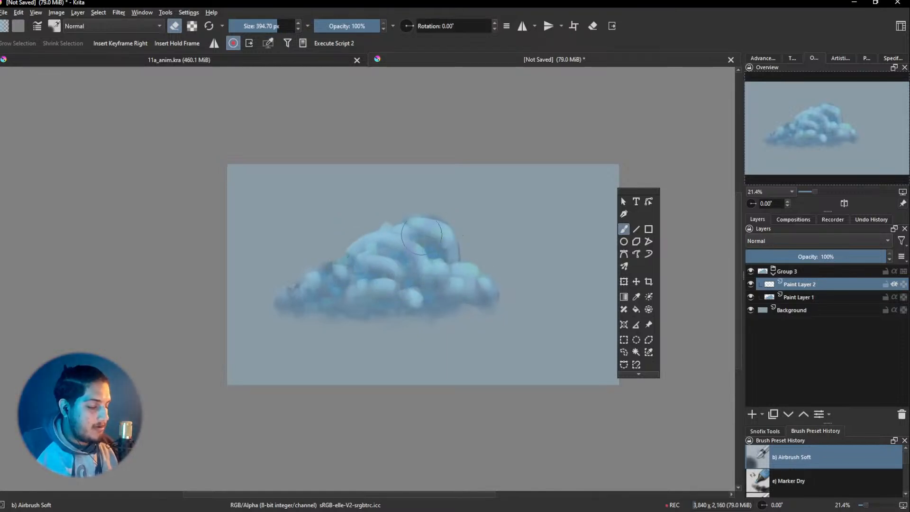
Merge Paint Layer 2 and Paint Layer 1 into one layer inside the group
{"action": "mouse_move", "coordinate": [466, 317]}
{"action": "left_mouse_down", "text": "ctrl"}
{"action": "mouse_move", "coordinate": [493, 286]}
{"action": "mouse_move", "coordinate": [471, 318]}
{"action": "mouse_move", "coordinate": [442, 317]}
{"action": "mouse_move", "coordinate": [451, 229]}
{"action": "left_mouse_up", "text": "ctrl"}
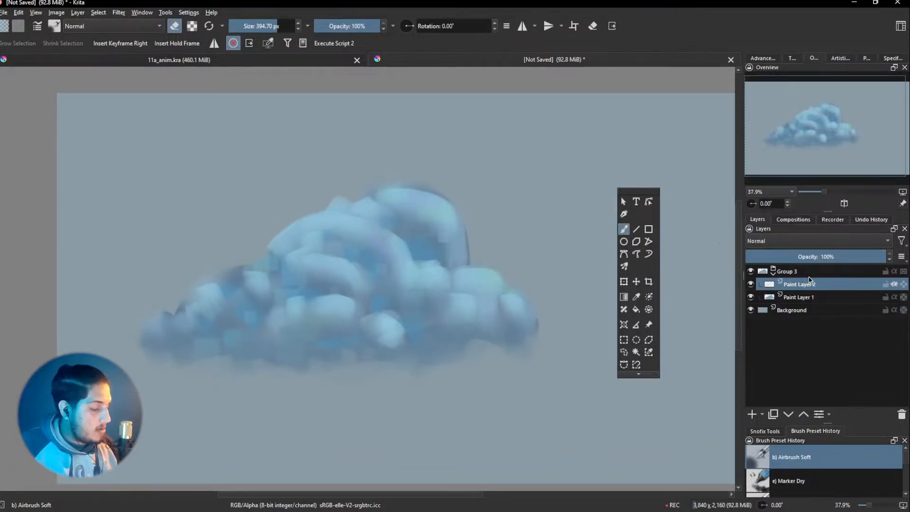
{"action": "left_click", "coordinate": [817, 297], "text": "ctrl"}
{"action": "key", "text": "ctrl+e"}
Blend the color patches inside the cloud with the Blender Textured Soft brush at about 157 px
{"action": "right_click", "coordinate": [408, 259]}
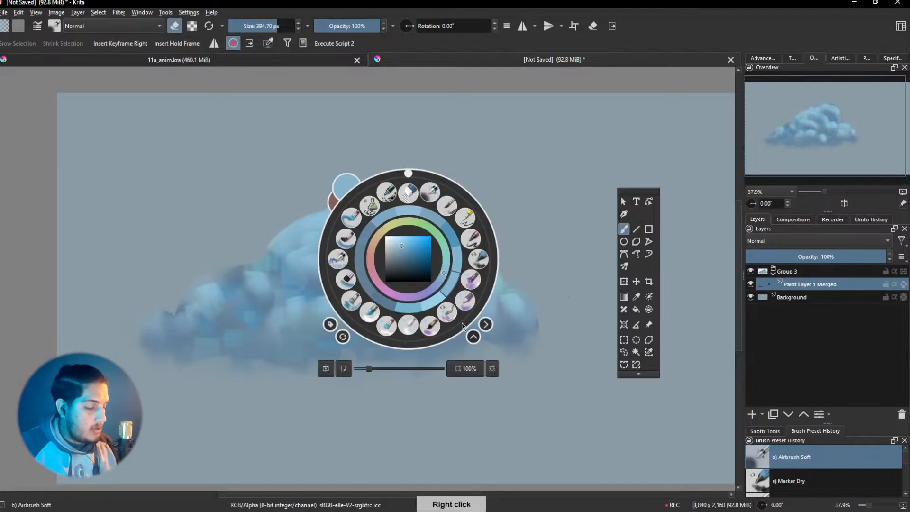
{"action": "left_click", "coordinate": [384, 325]}
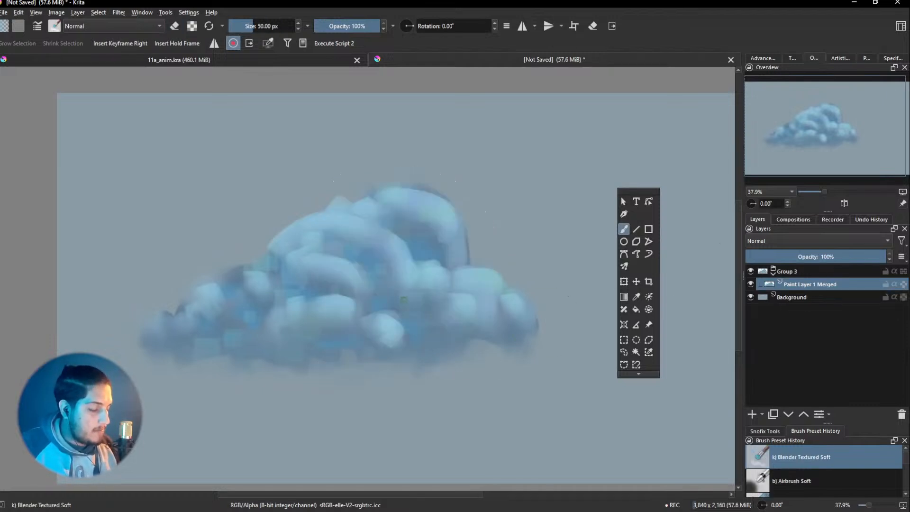
{"action": "mouse_move", "coordinate": [390, 260]}
{"action": "left_mouse_down"}
{"action": "mouse_move", "coordinate": [401, 260]}
{"action": "mouse_move", "coordinate": [400, 250]}
{"action": "left_mouse_up"}
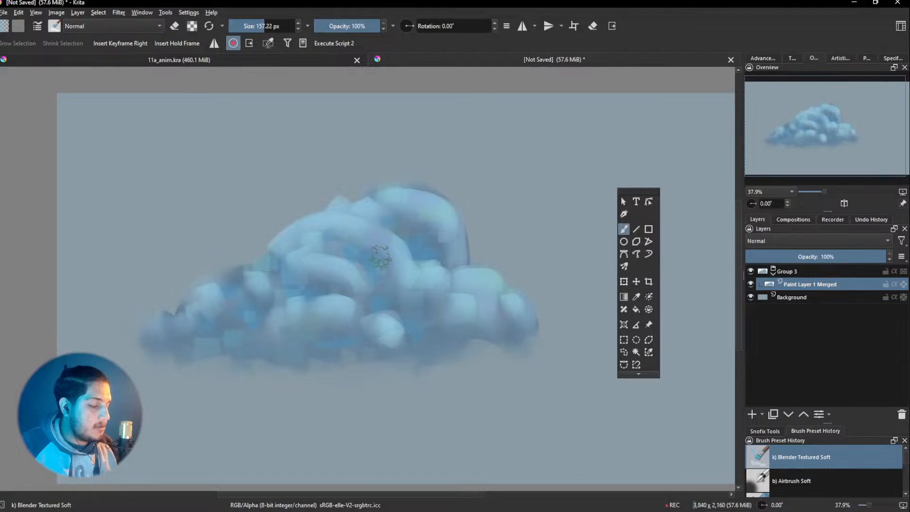
{"action": "mouse_move", "coordinate": [353, 234]}
{"action": "left_mouse_down"}
{"action": "mouse_move", "coordinate": [261, 256]}
{"action": "mouse_move", "coordinate": [290, 234]}
{"action": "left_mouse_up"}
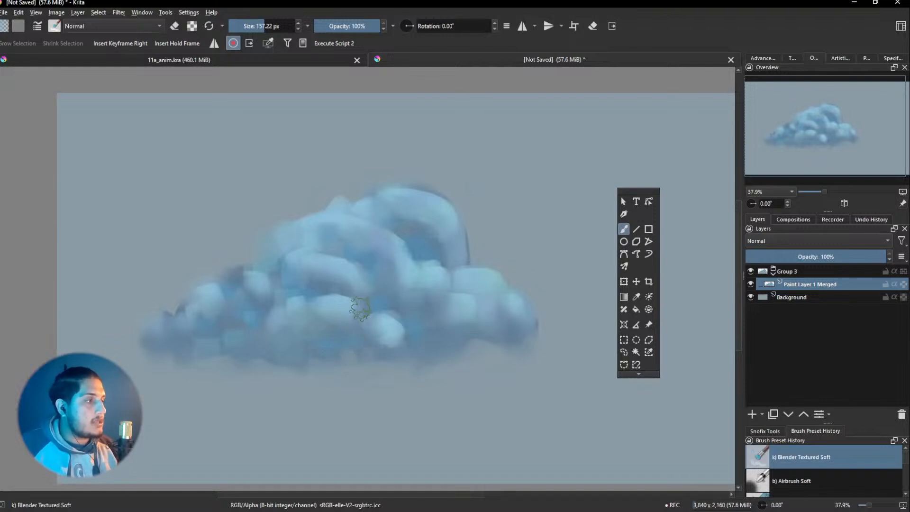
Enlarge the blender brush to about 216 px and break up the cloud's side and upper edges
{"action": "mouse_move", "coordinate": [211, 312]}
{"action": "left_mouse_down", "text": "shift"}
{"action": "mouse_move", "coordinate": [239, 311]}
{"action": "mouse_move", "coordinate": [156, 327]}
{"action": "left_mouse_up", "text": "shift"}
{"action": "mouse_move", "coordinate": [509, 308]}
{"action": "left_mouse_down"}
{"action": "mouse_move", "coordinate": [547, 330]}
{"action": "mouse_move", "coordinate": [510, 320]}
{"action": "mouse_move", "coordinate": [508, 334]}
{"action": "mouse_move", "coordinate": [506, 304]}
{"action": "mouse_move", "coordinate": [490, 327]}
{"action": "mouse_move", "coordinate": [456, 324]}
{"action": "left_mouse_up"}
{"action": "mouse_move", "coordinate": [484, 279]}
{"action": "left_mouse_down"}
{"action": "mouse_move", "coordinate": [504, 266]}
{"action": "mouse_move", "coordinate": [482, 266]}
{"action": "left_mouse_up"}
{"action": "left_click_drag", "start_coordinate": [446, 216], "coordinate": [455, 209]}
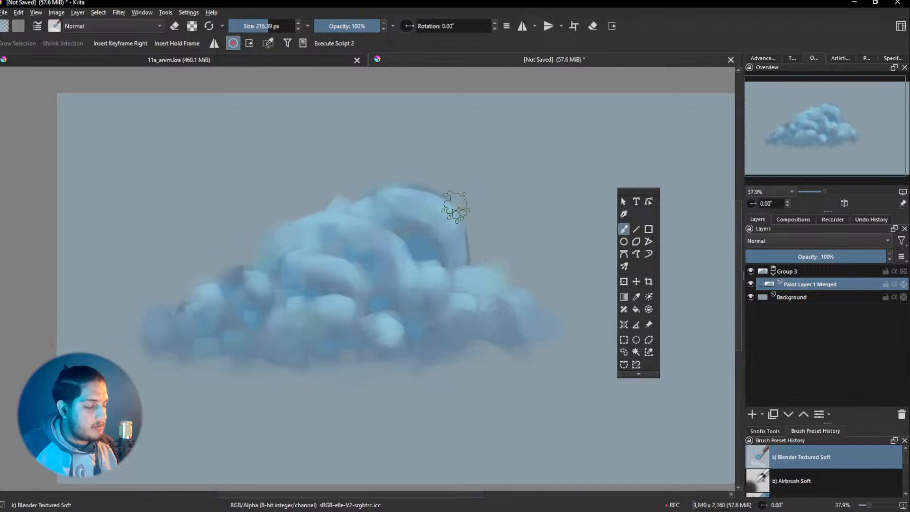
{"action": "left_click_drag", "start_coordinate": [385, 196], "coordinate": [388, 182]}
{"action": "left_click_drag", "start_coordinate": [367, 206], "coordinate": [357, 205]}
Switch to the Blender Blur brush at about 219 px and smooth the cloud's base and upper puffs
{"action": "mouse_move", "coordinate": [459, 313]}
{"action": "left_mouse_down"}
{"action": "mouse_move", "coordinate": [437, 368]}
{"action": "mouse_move", "coordinate": [465, 337]}
{"action": "mouse_move", "coordinate": [474, 308]}
{"action": "mouse_move", "coordinate": [457, 339]}
{"action": "mouse_move", "coordinate": [473, 322]}
{"action": "mouse_move", "coordinate": [441, 307]}
{"action": "left_mouse_up"}
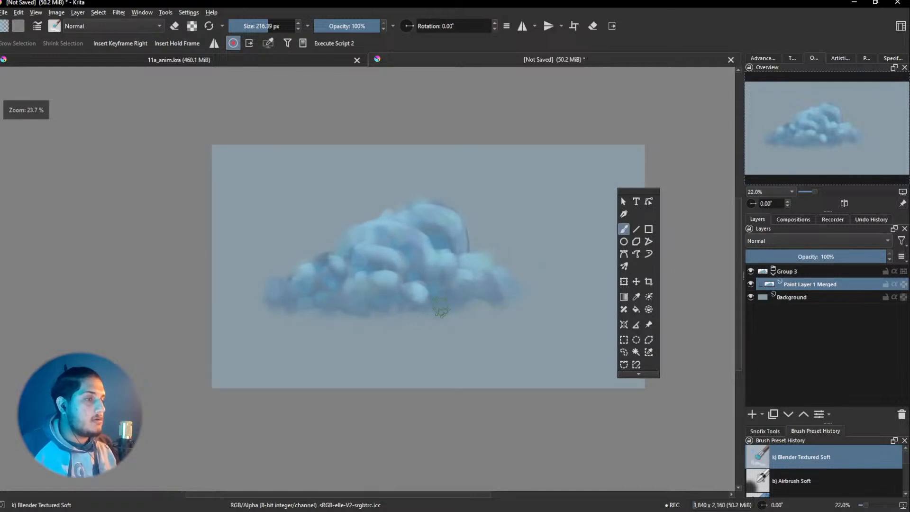
{"action": "right_click", "coordinate": [438, 272]}
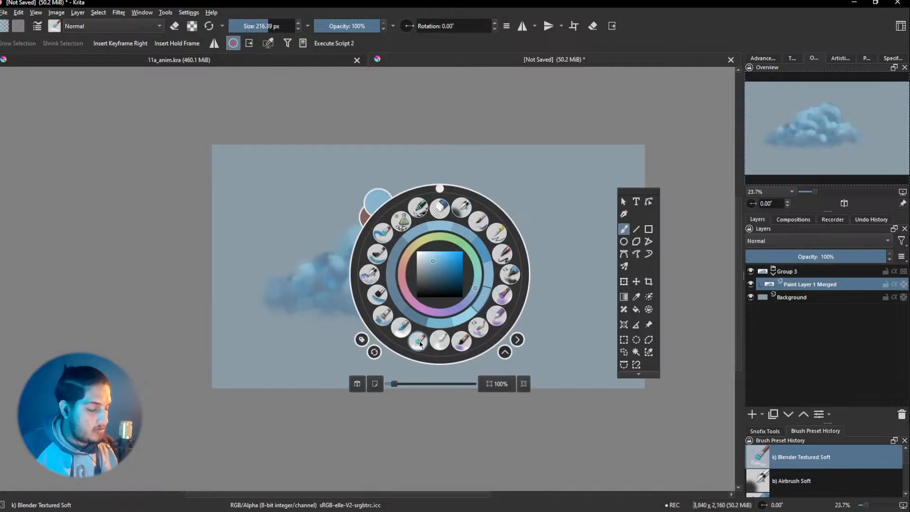
{"action": "left_click", "coordinate": [438, 346]}
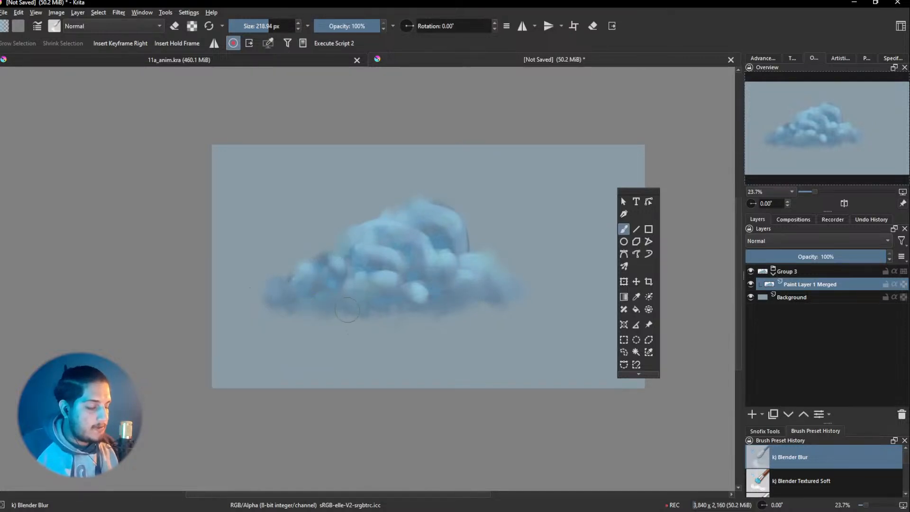
{"action": "left_click_drag", "start_coordinate": [424, 314], "coordinate": [405, 334]}
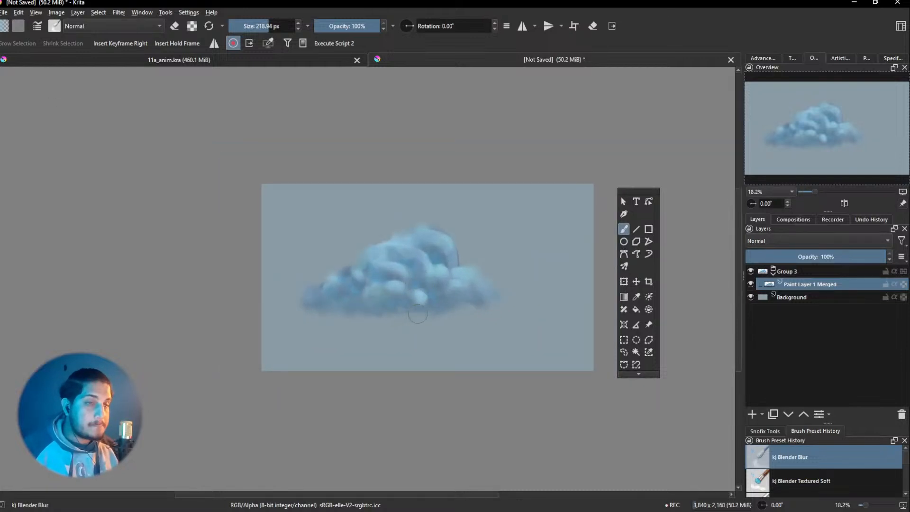
{"action": "left_click_drag", "start_coordinate": [431, 248], "coordinate": [432, 239]}
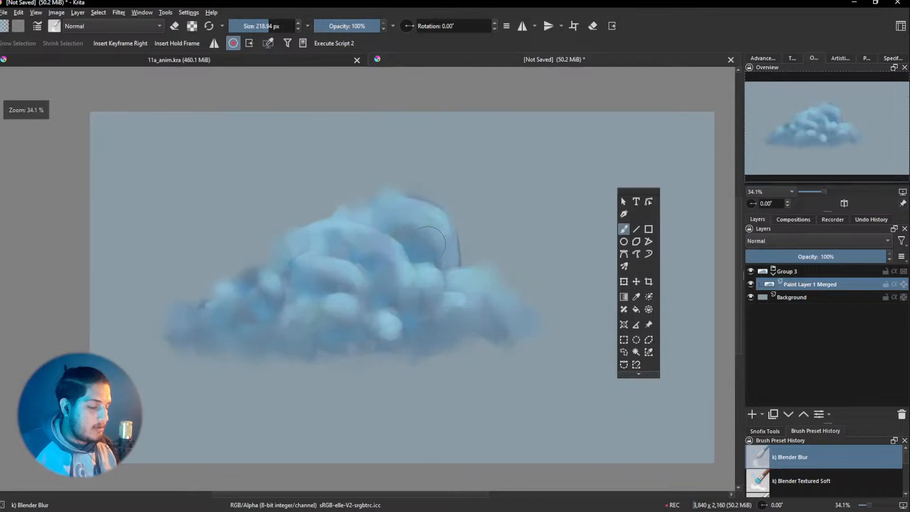
{"action": "left_click_drag", "start_coordinate": [459, 274], "coordinate": [436, 305]}
Boost the merged cloud layer's saturation with the HSV/HSL Adjustment filter
{"action": "key", "text": "ctrl+u"}
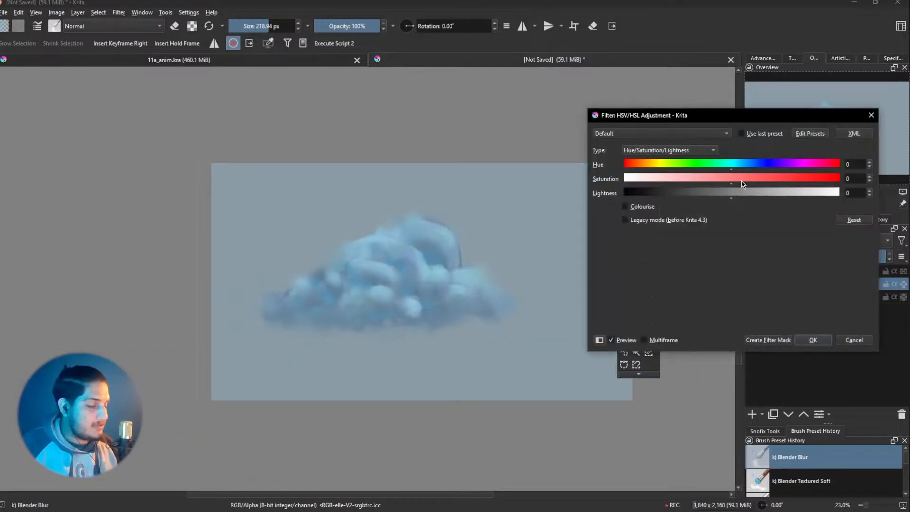
{"action": "left_click", "coordinate": [812, 340]}
{"action": "left_click", "coordinate": [552, 334], "text": "ctrl"}
Apply the Levels filter to the cloud layer with the output black level raised to 31
{"action": "key", "text": "ctrl+l"}
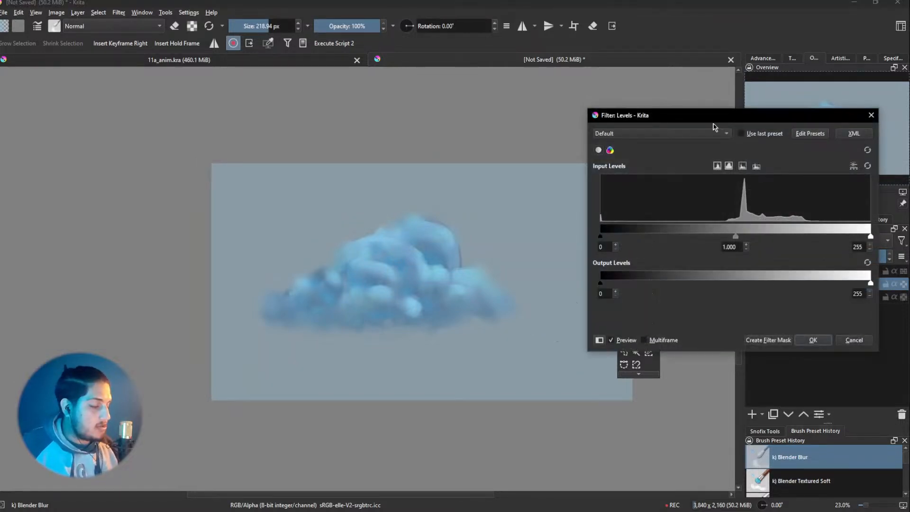
{"action": "left_click_drag", "start_coordinate": [709, 119], "coordinate": [635, 89]}
{"action": "left_click_drag", "start_coordinate": [531, 256], "coordinate": [566, 263]}
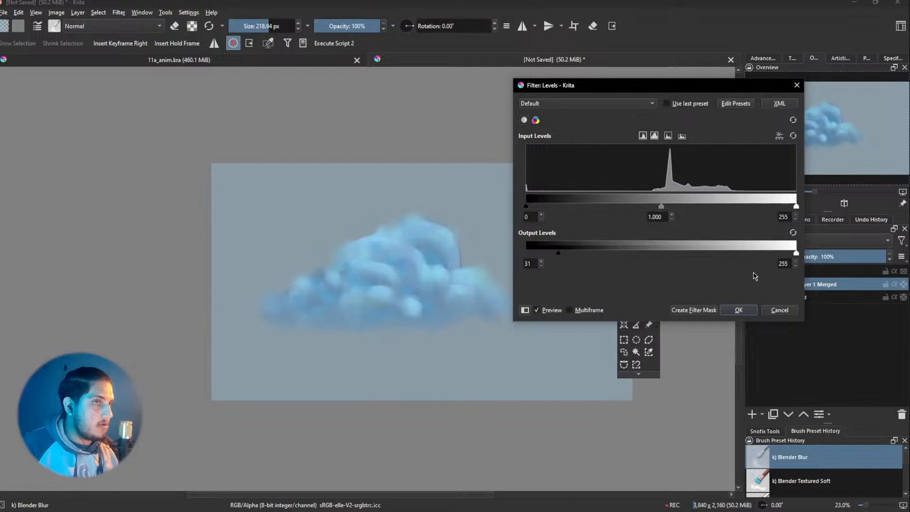
{"action": "left_click", "coordinate": [742, 311]}
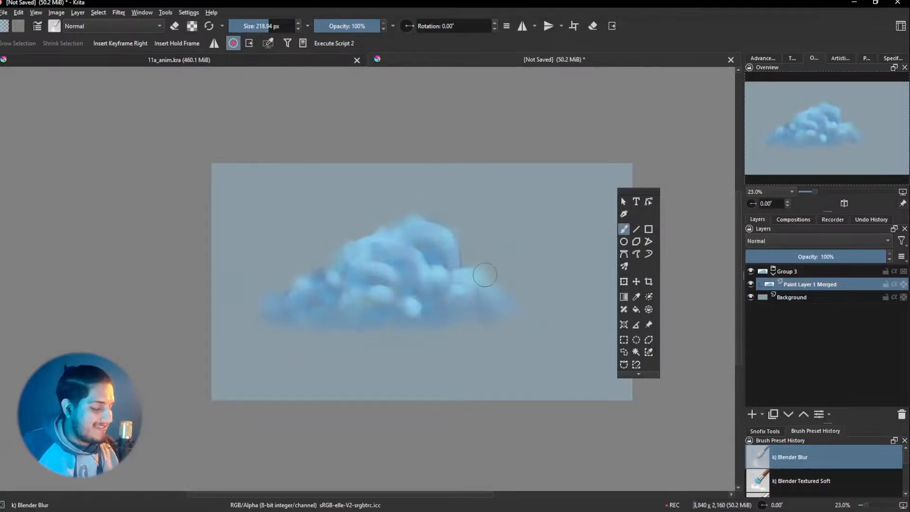
Add a paint layer between the cloud group and the Background, and switch to the Airbrush Soft brush at about 831 px
{"action": "left_click_drag", "start_coordinate": [515, 305], "coordinate": [524, 294]}
{"action": "left_click_drag", "start_coordinate": [583, 309], "coordinate": [569, 288]}
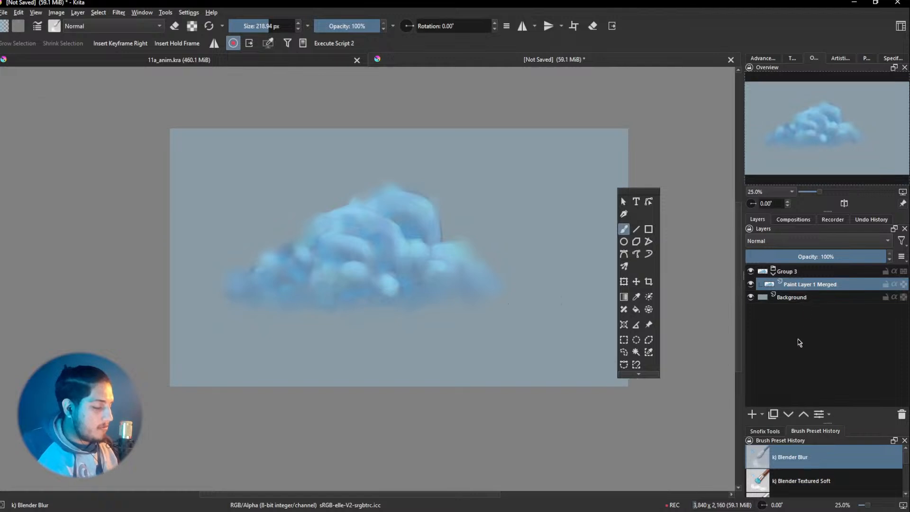
{"action": "key", "text": "Insert"}
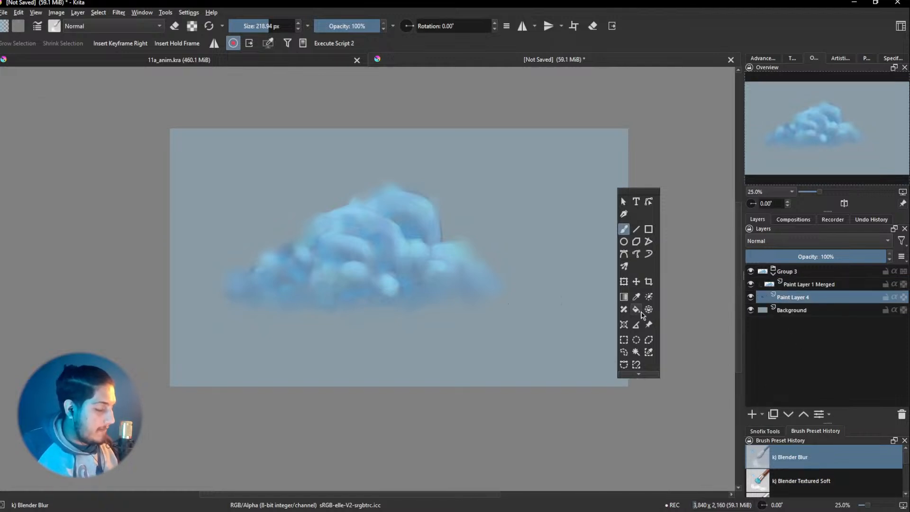
{"action": "right_click", "coordinate": [466, 282]}
{"action": "left_click", "coordinate": [495, 223]}
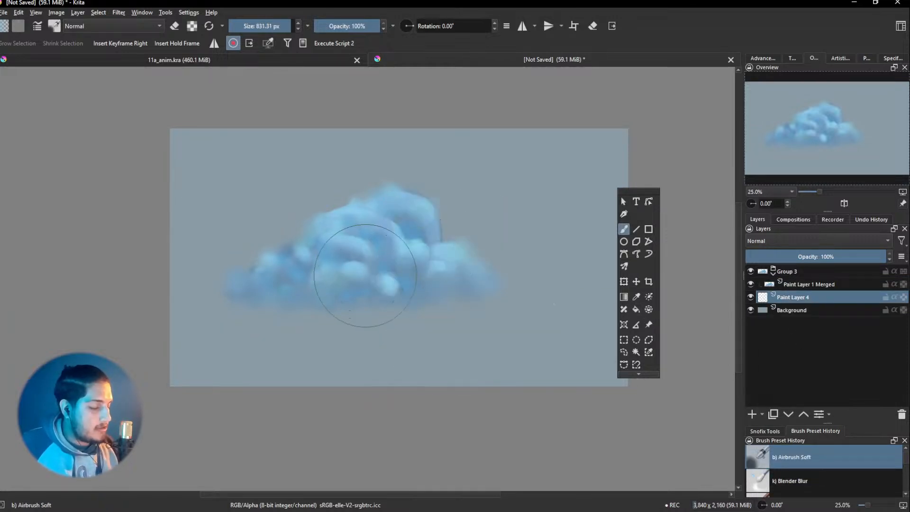
Try airbrushing a soft blue sky glow around the cloud on Paint Layer 4 at 1000 px
{"action": "right_click", "coordinate": [491, 247]}
{"action": "left_click_drag", "start_coordinate": [493, 243], "coordinate": [483, 246]}
{"action": "left_click", "coordinate": [327, 311]}
{"action": "mouse_move", "coordinate": [421, 189]}
{"action": "left_mouse_down"}
{"action": "mouse_move", "coordinate": [405, 212]}
{"action": "mouse_move", "coordinate": [418, 191]}
{"action": "mouse_move", "coordinate": [358, 218]}
{"action": "mouse_move", "coordinate": [335, 205]}
{"action": "mouse_move", "coordinate": [337, 313]}
{"action": "mouse_move", "coordinate": [207, 304]}
{"action": "mouse_move", "coordinate": [459, 340]}
{"action": "left_mouse_up"}
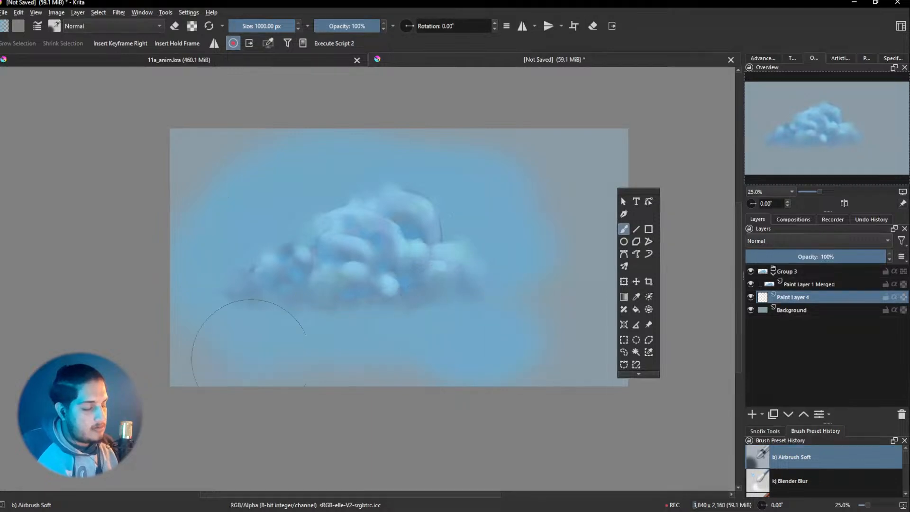
Try another colour for the airbrushed glow, painting it below and beside the cloud on the same layer
{"action": "right_click", "coordinate": [487, 298]}
{"action": "left_click", "coordinate": [473, 275]}
{"action": "left_click_drag", "start_coordinate": [525, 310], "coordinate": [524, 300]}
{"action": "left_click", "coordinate": [295, 394]}
{"action": "mouse_move", "coordinate": [295, 393]}
{"action": "left_mouse_down"}
{"action": "mouse_move", "coordinate": [349, 307]}
{"action": "mouse_move", "coordinate": [490, 301]}
{"action": "mouse_move", "coordinate": [242, 313]}
{"action": "mouse_move", "coordinate": [201, 343]}
{"action": "mouse_move", "coordinate": [315, 362]}
{"action": "mouse_move", "coordinate": [249, 259]}
{"action": "mouse_move", "coordinate": [301, 240]}
{"action": "mouse_move", "coordinate": [320, 181]}
{"action": "mouse_move", "coordinate": [438, 194]}
{"action": "mouse_move", "coordinate": [433, 207]}
{"action": "mouse_move", "coordinate": [518, 265]}
{"action": "left_mouse_up"}
{"action": "left_click_drag", "start_coordinate": [483, 343], "coordinate": [448, 381]}
Delete the airbrushed Paint Layer 4 beneath the cloud and collapse the cloud group
{"action": "key", "text": "shift+Delete"}
{"action": "left_click", "coordinate": [796, 284]}
{"action": "key", "text": "shift+Delete"}
{"action": "left_click", "coordinate": [751, 271]}
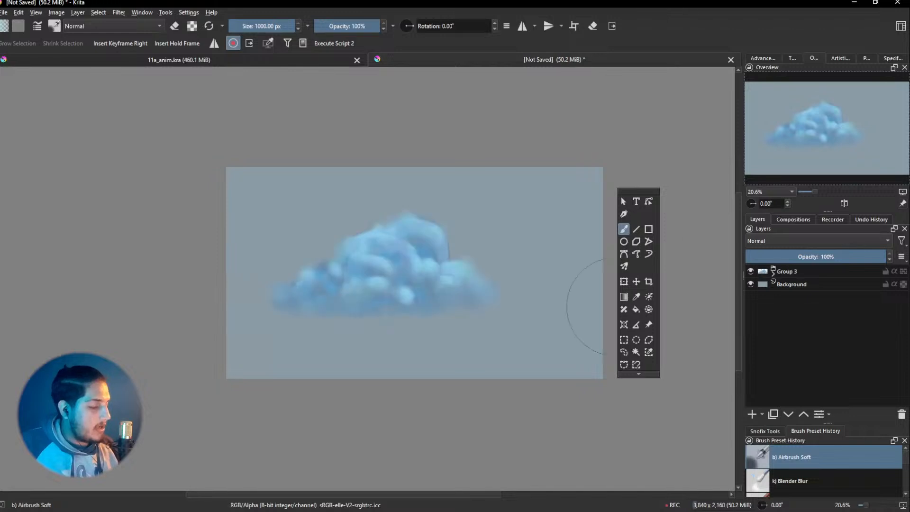
{"action": "scroll", "coordinate": [422, 260], "scroll_direction": "up", "scroll_amount": 2}
{"action": "left_click_drag", "start_coordinate": [524, 288], "coordinate": [417, 274]}
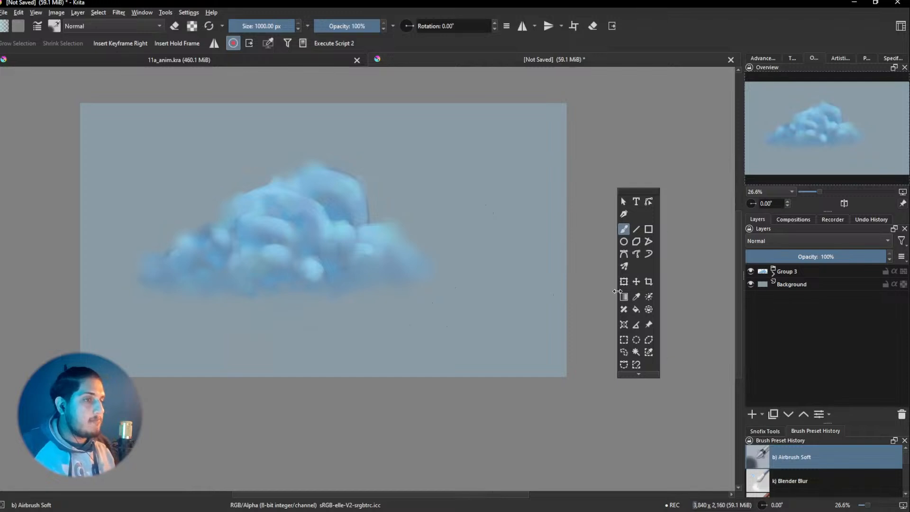
Hide the cloud group and add a paint layer above it, with the sf- Scatter Color brush selected
{"action": "right_click", "coordinate": [429, 280]}
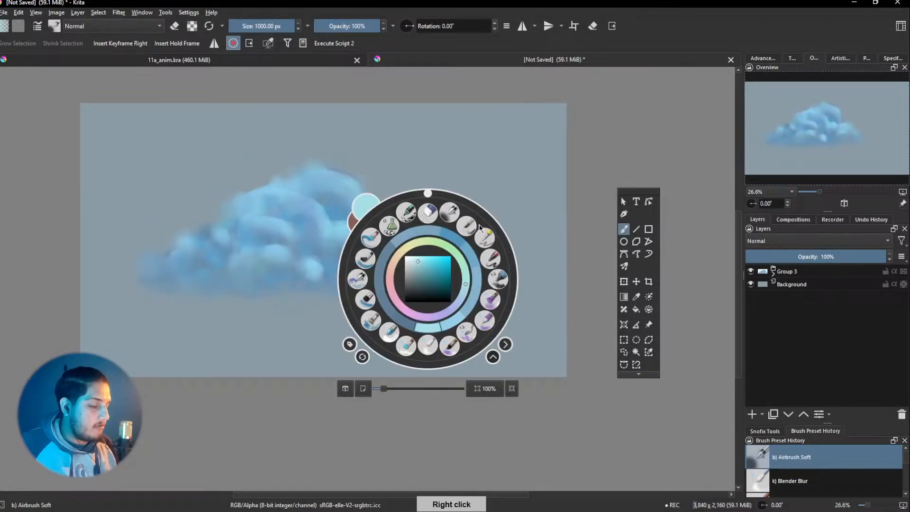
{"action": "left_click", "coordinate": [468, 226]}
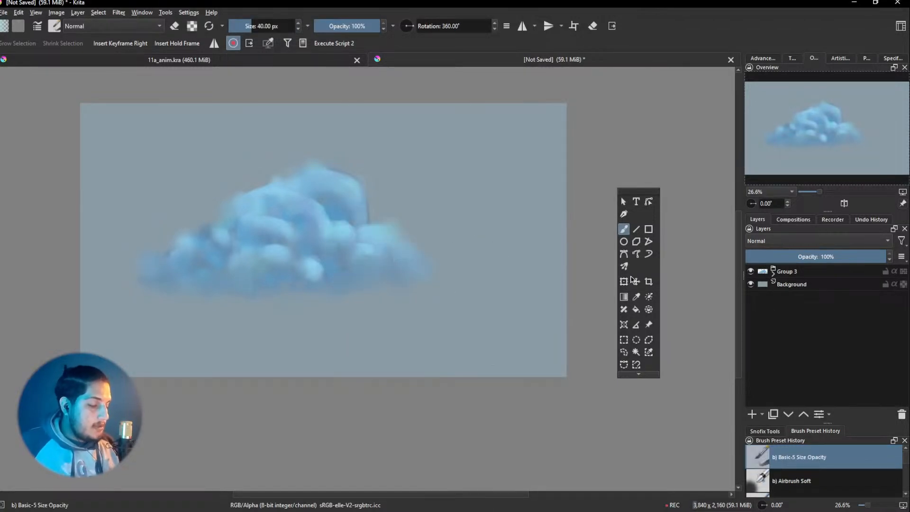
{"action": "left_click", "coordinate": [753, 271]}
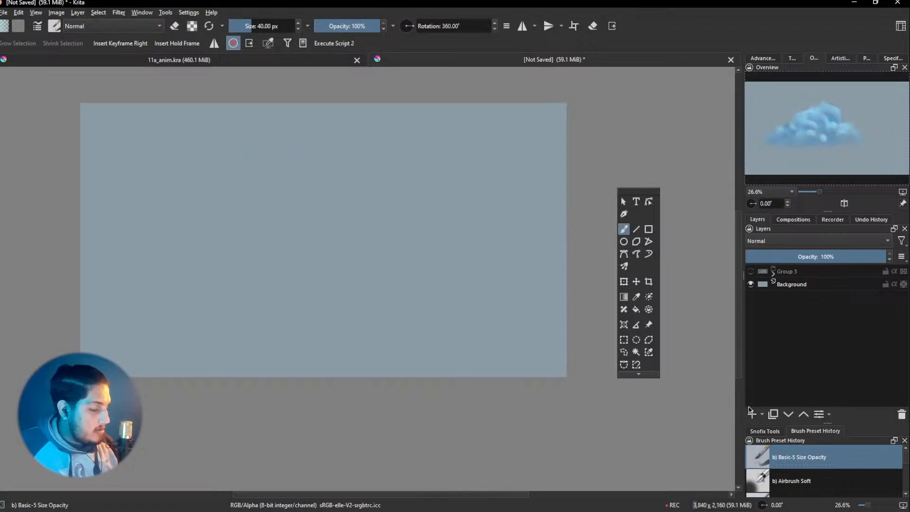
{"action": "left_click", "coordinate": [773, 273]}
{"action": "key", "text": "ctrl+e"}
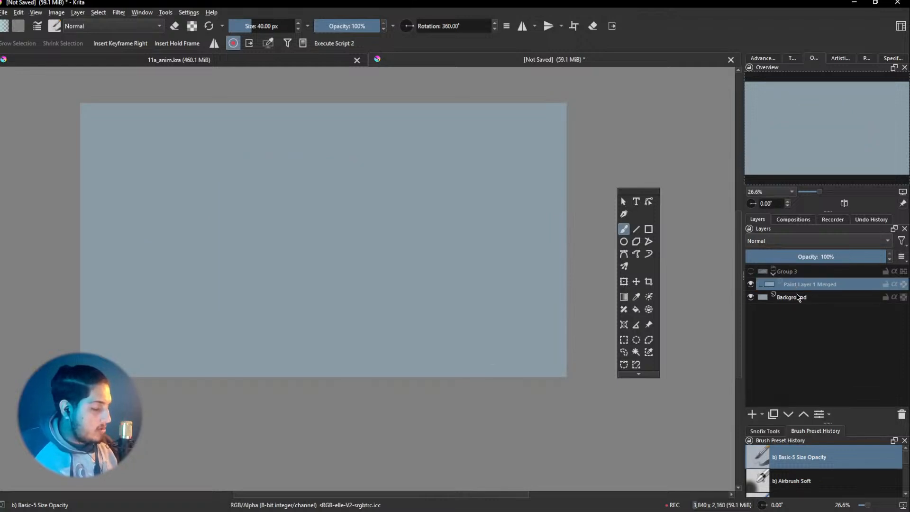
{"action": "left_click", "coordinate": [794, 273]}
{"action": "left_click", "coordinate": [752, 414]}
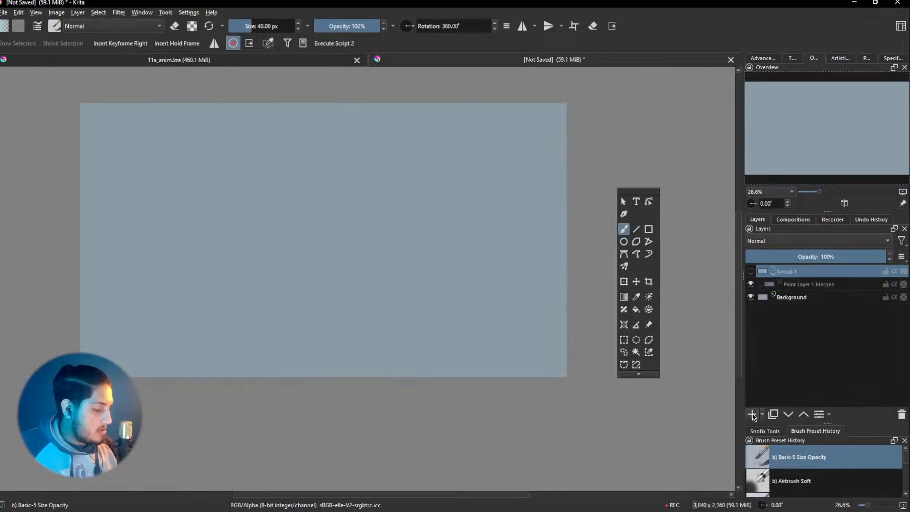
{"action": "left_click_drag", "start_coordinate": [799, 288], "coordinate": [805, 265]}
{"action": "right_click", "coordinate": [353, 197]}
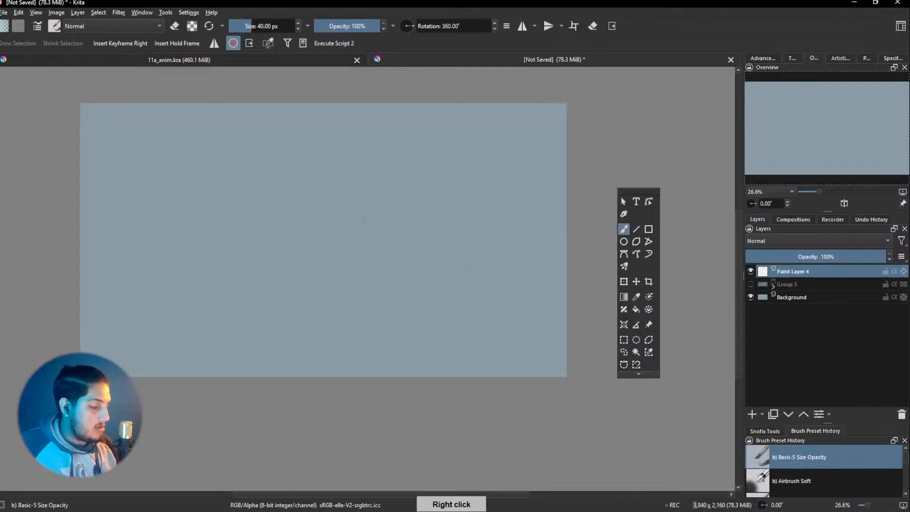
{"action": "left_click", "coordinate": [299, 232]}
Try overlapping scattered colour squares across the canvas with the Scatter Color brush at about 266 px
{"action": "mouse_move", "coordinate": [303, 179]}
{"action": "left_mouse_down"}
{"action": "mouse_move", "coordinate": [326, 262]}
{"action": "mouse_move", "coordinate": [350, 282]}
{"action": "left_mouse_up"}
{"action": "mouse_move", "coordinate": [368, 222]}
{"action": "left_mouse_down"}
{"action": "mouse_move", "coordinate": [368, 241]}
{"action": "mouse_move", "coordinate": [337, 266]}
{"action": "left_mouse_up"}
{"action": "key", "text": "ctrl+z"}
{"action": "mouse_move", "coordinate": [403, 243]}
{"action": "left_mouse_down"}
{"action": "mouse_move", "coordinate": [379, 241]}
{"action": "mouse_move", "coordinate": [360, 284]}
{"action": "mouse_move", "coordinate": [301, 260]}
{"action": "mouse_move", "coordinate": [378, 253]}
{"action": "left_mouse_up"}
{"action": "key", "text": "ctrl+z"}
{"action": "key", "text": "ctrl+z"}
{"action": "mouse_move", "coordinate": [291, 284]}
{"action": "left_mouse_down"}
{"action": "mouse_move", "coordinate": [322, 269]}
{"action": "mouse_move", "coordinate": [286, 289]}
{"action": "mouse_move", "coordinate": [362, 215]}
{"action": "mouse_move", "coordinate": [390, 287]}
{"action": "mouse_move", "coordinate": [419, 300]}
{"action": "left_mouse_up"}
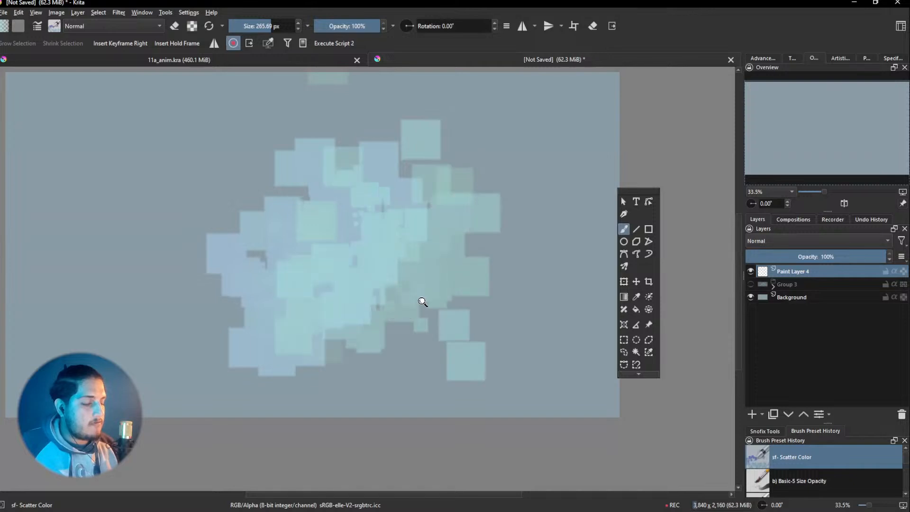
{"action": "scroll", "coordinate": [420, 299], "scroll_direction": "down", "scroll_amount": 3}
{"action": "scroll", "coordinate": [417, 315], "scroll_direction": "up", "scroll_amount": 1}
{"action": "key", "text": "ctrl+z"}
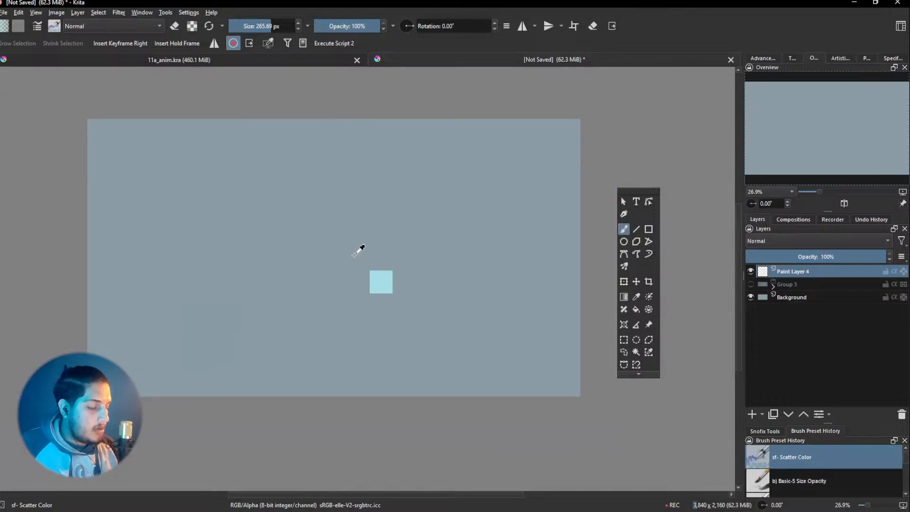
Scatter light blue, lavender and green squares across the canvas centre at about 116 px, undoing the leftmost cluster
{"action": "key", "text": "bracketleft"}
{"action": "mouse_move", "coordinate": [323, 305]}
{"action": "left_mouse_down"}
{"action": "mouse_move", "coordinate": [344, 241]}
{"action": "mouse_move", "coordinate": [344, 284]}
{"action": "mouse_move", "coordinate": [356, 301]}
{"action": "mouse_move", "coordinate": [399, 295]}
{"action": "mouse_move", "coordinate": [403, 270]}
{"action": "mouse_move", "coordinate": [415, 312]}
{"action": "mouse_move", "coordinate": [429, 317]}
{"action": "mouse_move", "coordinate": [441, 311]}
{"action": "mouse_move", "coordinate": [442, 245]}
{"action": "mouse_move", "coordinate": [425, 305]}
{"action": "mouse_move", "coordinate": [286, 322]}
{"action": "mouse_move", "coordinate": [269, 281]}
{"action": "mouse_move", "coordinate": [283, 310]}
{"action": "mouse_move", "coordinate": [304, 294]}
{"action": "left_mouse_up"}
{"action": "scroll", "coordinate": [389, 341], "scroll_direction": "down", "scroll_amount": 2}
{"action": "scroll", "coordinate": [387, 360], "scroll_direction": "up", "scroll_amount": 2}
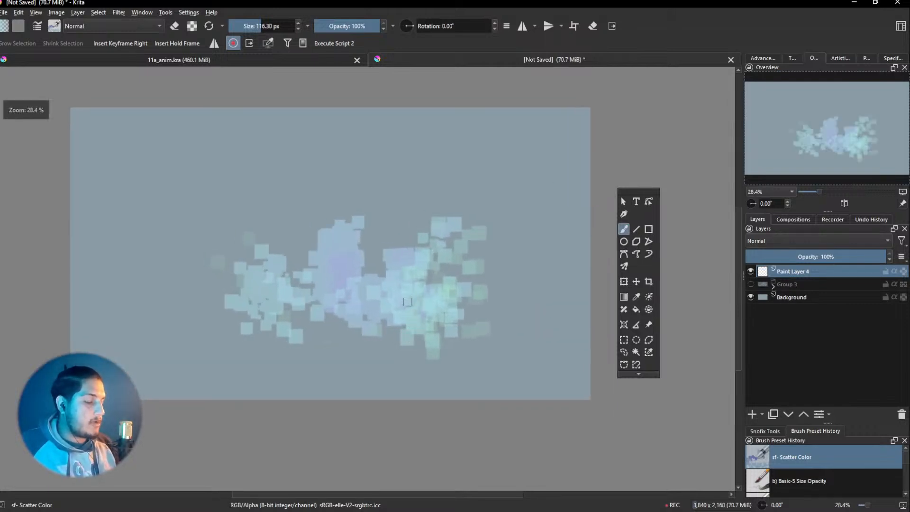
{"action": "key", "text": "ctrl+z"}
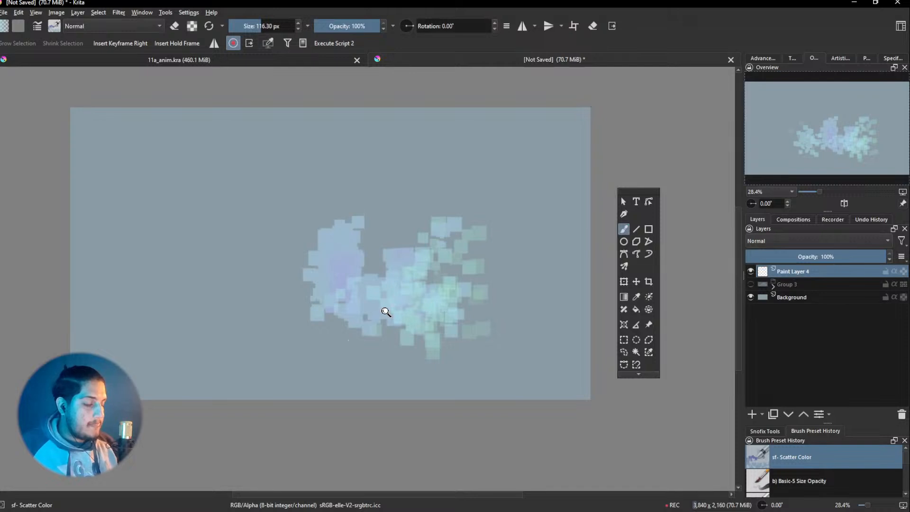
{"action": "scroll", "coordinate": [379, 312], "scroll_direction": "up", "scroll_amount": 1}
Switch to the sf- Half Grad Brush Copy at about 133 px and pick a muted blue
{"action": "right_click", "coordinate": [398, 275]}
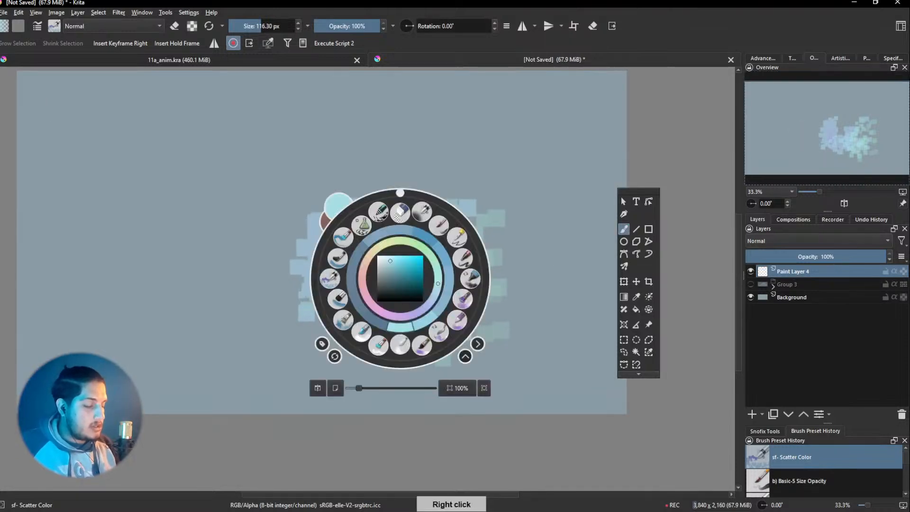
{"action": "left_click", "coordinate": [344, 295]}
{"action": "key", "text": "ctrl+shift+2"}
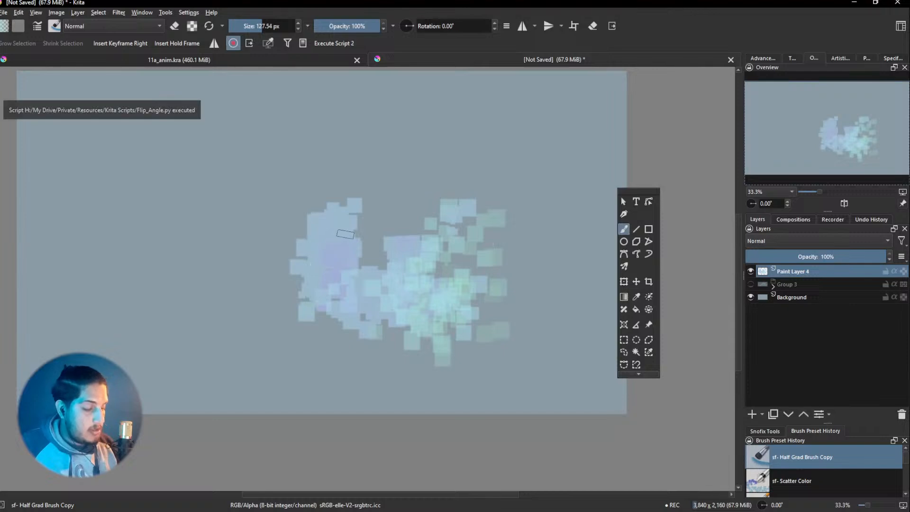
{"action": "right_click", "coordinate": [351, 242]}
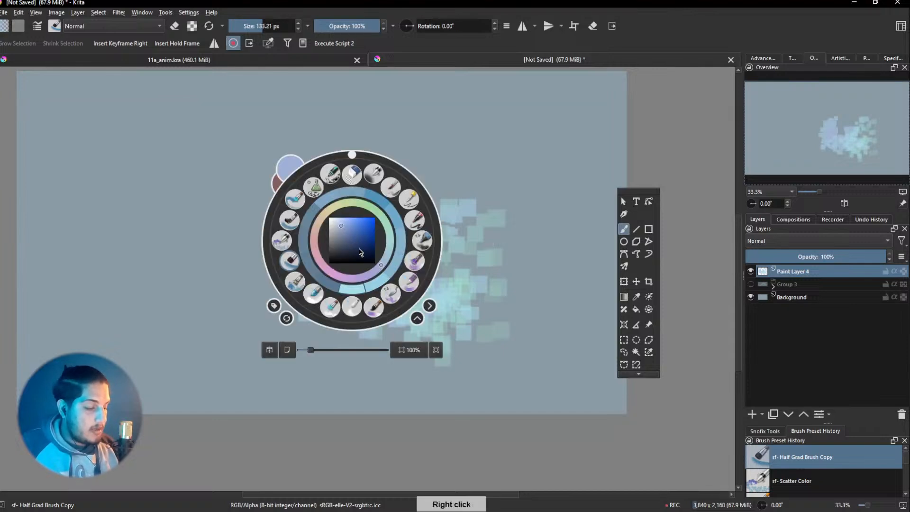
{"action": "left_click_drag", "start_coordinate": [381, 267], "coordinate": [386, 260]}
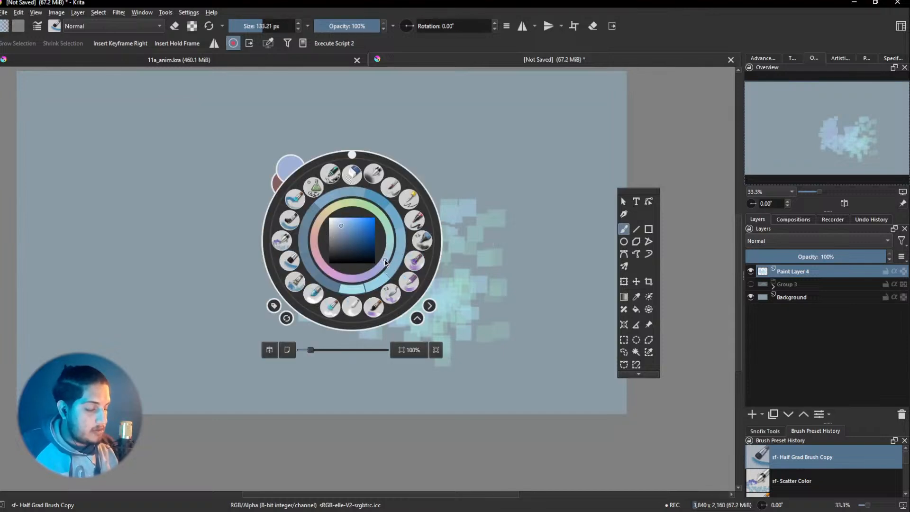
{"action": "left_click", "coordinate": [343, 233]}
{"action": "left_click", "coordinate": [229, 323]}
Try shading the scattered squares with half-gradient strokes, flipping the brush angle between strokes
{"action": "mouse_move", "coordinate": [326, 229]}
{"action": "left_mouse_down"}
{"action": "mouse_move", "coordinate": [304, 236]}
{"action": "mouse_move", "coordinate": [303, 311]}
{"action": "mouse_move", "coordinate": [297, 266]}
{"action": "mouse_move", "coordinate": [309, 222]}
{"action": "mouse_move", "coordinate": [312, 263]}
{"action": "left_mouse_up"}
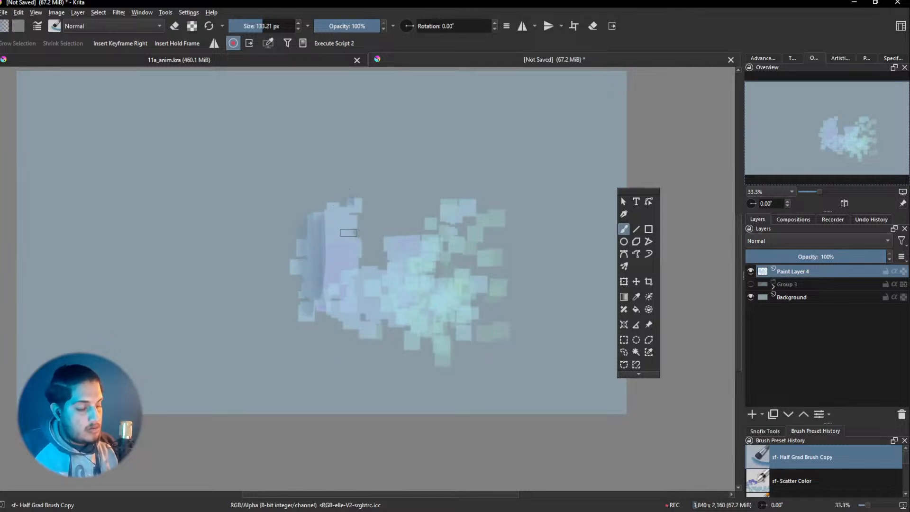
{"action": "mouse_move", "coordinate": [319, 268]}
{"action": "left_mouse_down"}
{"action": "mouse_move", "coordinate": [316, 227]}
{"action": "mouse_move", "coordinate": [364, 240]}
{"action": "left_mouse_up"}
{"action": "mouse_move", "coordinate": [379, 316]}
{"action": "left_mouse_down"}
{"action": "mouse_move", "coordinate": [327, 295]}
{"action": "mouse_move", "coordinate": [357, 276]}
{"action": "left_mouse_up"}
{"action": "key", "text": "ctrl+shift+2"}
{"action": "mouse_move", "coordinate": [314, 308]}
{"action": "left_mouse_down"}
{"action": "mouse_move", "coordinate": [361, 297]}
{"action": "mouse_move", "coordinate": [333, 302]}
{"action": "mouse_move", "coordinate": [378, 319]}
{"action": "mouse_move", "coordinate": [392, 307]}
{"action": "mouse_move", "coordinate": [407, 257]}
{"action": "mouse_move", "coordinate": [389, 324]}
{"action": "mouse_move", "coordinate": [413, 291]}
{"action": "left_mouse_up"}
{"action": "key", "text": "ctrl+shift+2"}
{"action": "mouse_move", "coordinate": [449, 213]}
{"action": "left_mouse_down"}
{"action": "mouse_move", "coordinate": [411, 258]}
{"action": "mouse_move", "coordinate": [409, 303]}
{"action": "mouse_move", "coordinate": [402, 293]}
{"action": "mouse_move", "coordinate": [419, 322]}
{"action": "mouse_move", "coordinate": [433, 319]}
{"action": "mouse_move", "coordinate": [431, 306]}
{"action": "mouse_move", "coordinate": [438, 330]}
{"action": "mouse_move", "coordinate": [401, 309]}
{"action": "mouse_move", "coordinate": [416, 324]}
{"action": "mouse_move", "coordinate": [403, 194]}
{"action": "mouse_move", "coordinate": [404, 284]}
{"action": "mouse_move", "coordinate": [422, 283]}
{"action": "mouse_move", "coordinate": [440, 326]}
{"action": "mouse_move", "coordinate": [444, 311]}
{"action": "mouse_move", "coordinate": [429, 320]}
{"action": "mouse_move", "coordinate": [363, 320]}
{"action": "mouse_move", "coordinate": [340, 290]}
{"action": "mouse_move", "coordinate": [424, 319]}
{"action": "mouse_move", "coordinate": [334, 277]}
{"action": "mouse_move", "coordinate": [323, 291]}
{"action": "left_mouse_up"}
{"action": "left_click_drag", "start_coordinate": [422, 333], "coordinate": [416, 308]}
Undo all the half-gradient strokes over the scattered squares
{"action": "key", "text": "ctrl+z"}
{"action": "key", "text": "ctrl+z"}
{"action": "key", "text": "ctrl+z"}
{"action": "key", "text": "ctrl+z"}
{"action": "key", "text": "ctrl+z"}
{"action": "key", "text": "ctrl+z"}
{"action": "key", "text": "ctrl+z"}
{"action": "key", "text": "ctrl+z"}
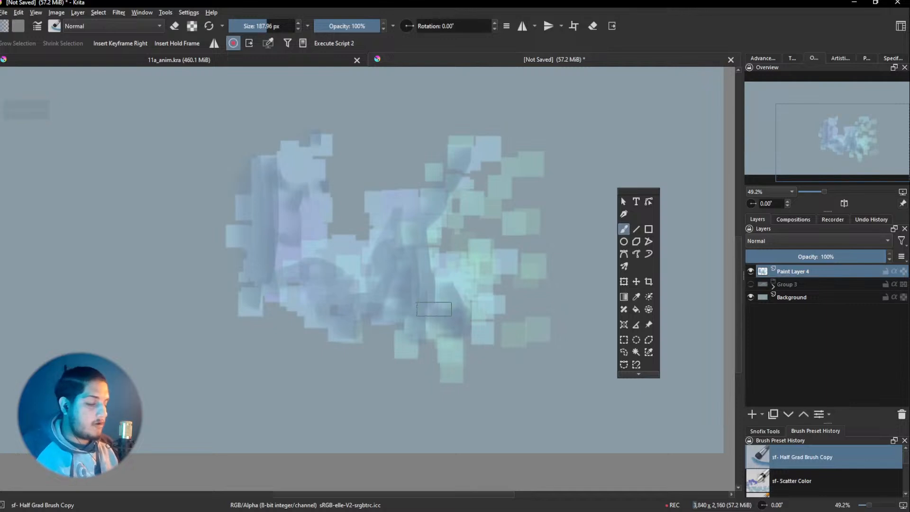
{"action": "key", "text": "ctrl+z"}
{"action": "key", "text": "ctrl+z"}
{"action": "key", "text": "ctrl+z"}
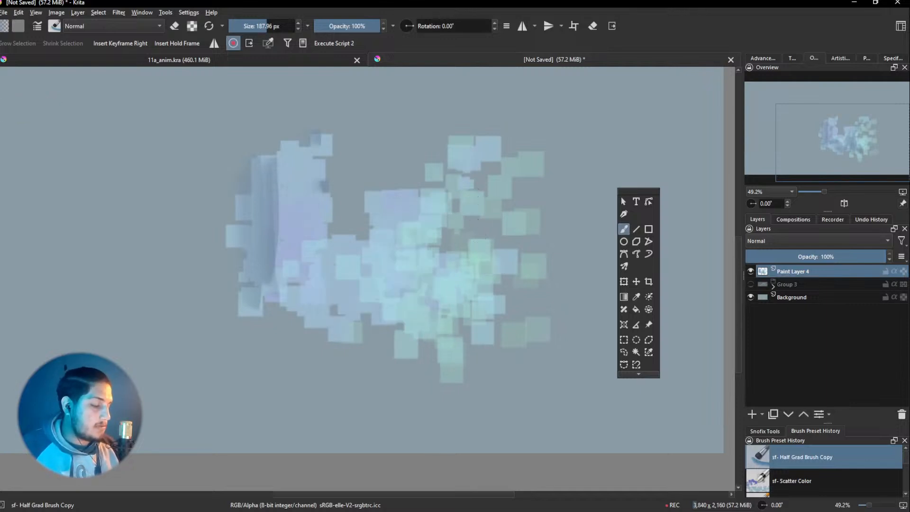
{"action": "left_click_drag", "start_coordinate": [376, 311], "coordinate": [375, 320]}
{"action": "key", "text": "ctrl+z"}
{"action": "key", "text": "ctrl+z"}
{"action": "key", "text": "ctrl+z"}
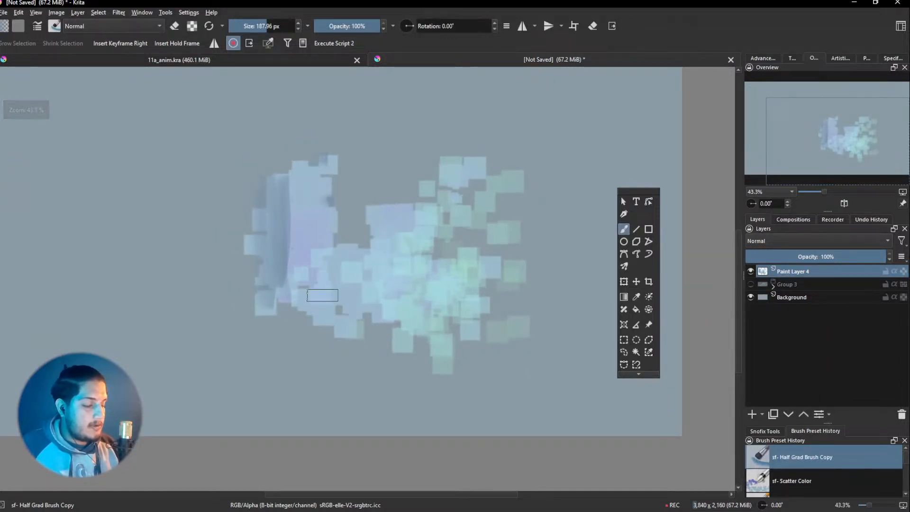
{"action": "key", "text": "ctrl+z"}
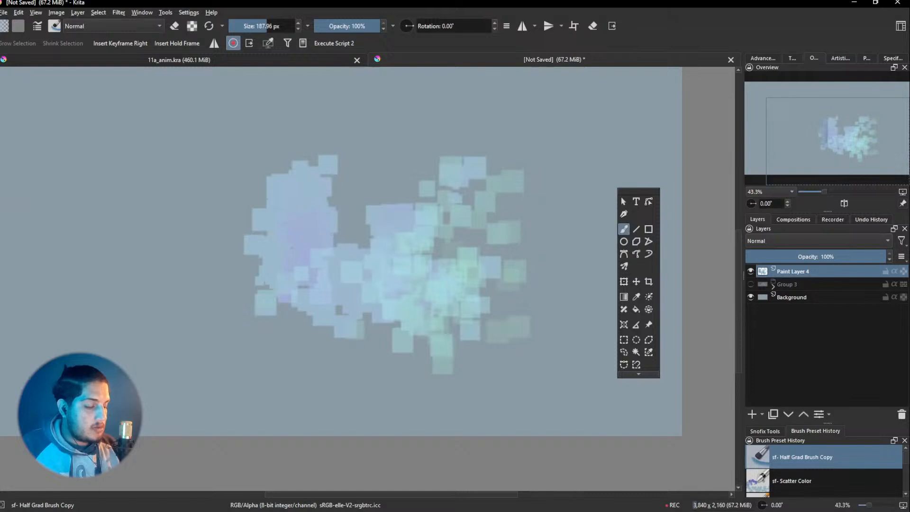
Pick a deeper blue and paint half-gradient shadows over the left edge and lower middle of the squares at about 188 px
{"action": "right_click", "coordinate": [302, 242]}
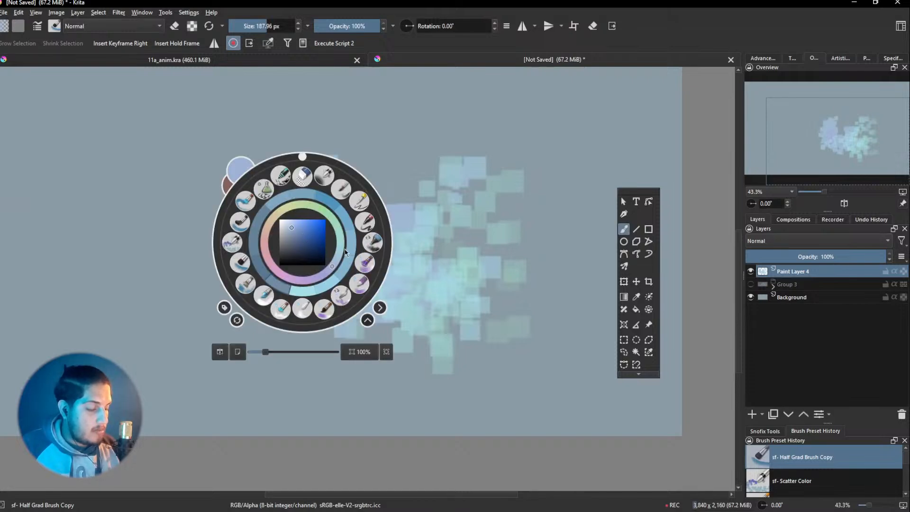
{"action": "left_click", "coordinate": [338, 258]}
{"action": "left_click", "coordinate": [308, 240]}
{"action": "left_click", "coordinate": [158, 376]}
{"action": "mouse_move", "coordinate": [278, 189]}
{"action": "left_mouse_down"}
{"action": "mouse_move", "coordinate": [262, 303]}
{"action": "mouse_move", "coordinate": [259, 185]}
{"action": "mouse_move", "coordinate": [252, 294]}
{"action": "mouse_move", "coordinate": [272, 177]}
{"action": "mouse_move", "coordinate": [310, 326]}
{"action": "mouse_move", "coordinate": [287, 276]}
{"action": "mouse_move", "coordinate": [351, 271]}
{"action": "left_mouse_up"}
{"action": "mouse_move", "coordinate": [373, 252]}
{"action": "left_mouse_down"}
{"action": "mouse_move", "coordinate": [415, 243]}
{"action": "mouse_move", "coordinate": [413, 319]}
{"action": "mouse_move", "coordinate": [393, 264]}
{"action": "mouse_move", "coordinate": [381, 308]}
{"action": "mouse_move", "coordinate": [365, 313]}
{"action": "mouse_move", "coordinate": [338, 273]}
{"action": "mouse_move", "coordinate": [304, 300]}
{"action": "mouse_move", "coordinate": [280, 296]}
{"action": "mouse_move", "coordinate": [353, 328]}
{"action": "left_mouse_up"}
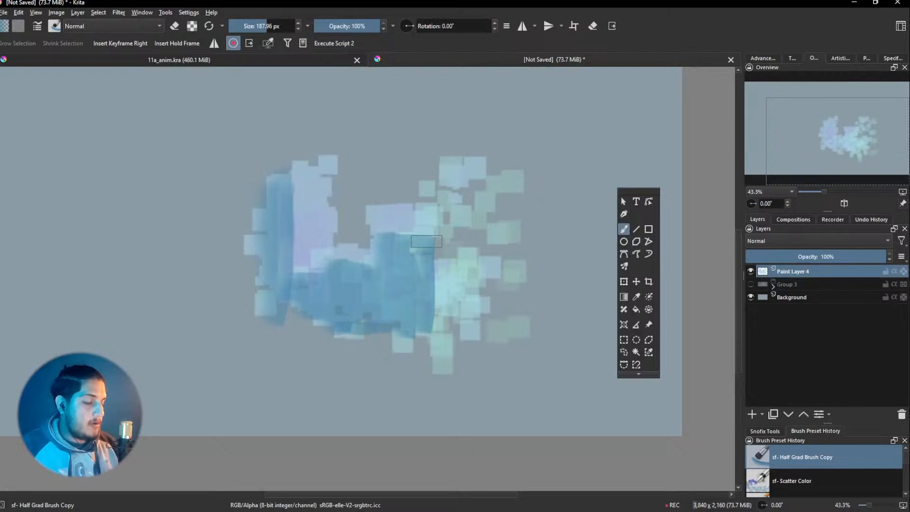
{"action": "mouse_move", "coordinate": [434, 242]}
{"action": "left_mouse_down"}
{"action": "mouse_move", "coordinate": [430, 213]}
{"action": "mouse_move", "coordinate": [451, 217]}
{"action": "mouse_move", "coordinate": [440, 291]}
{"action": "mouse_move", "coordinate": [458, 312]}
{"action": "mouse_move", "coordinate": [467, 302]}
{"action": "mouse_move", "coordinate": [471, 324]}
{"action": "mouse_move", "coordinate": [425, 324]}
{"action": "left_mouse_up"}
{"action": "mouse_move", "coordinate": [463, 310]}
{"action": "left_mouse_down"}
{"action": "mouse_move", "coordinate": [436, 365]}
{"action": "mouse_move", "coordinate": [443, 363]}
{"action": "left_mouse_up"}
{"action": "mouse_move", "coordinate": [463, 337]}
{"action": "left_mouse_down"}
{"action": "mouse_move", "coordinate": [422, 320]}
{"action": "mouse_move", "coordinate": [443, 318]}
{"action": "left_mouse_up"}
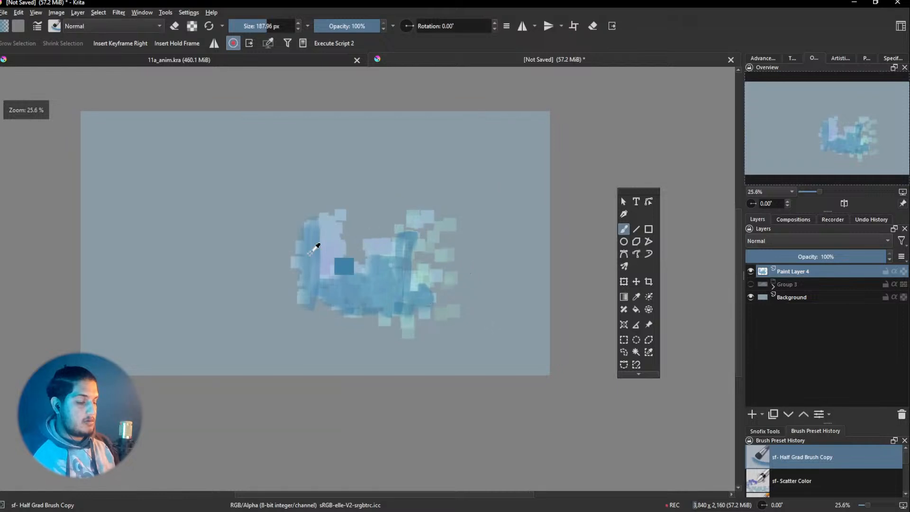
Flip the brush angle and paint lavender half-gradient strokes down the right side of the squares at about 237 px
{"action": "key", "text": "ctrl+shift+2"}
{"action": "mouse_move", "coordinate": [431, 219]}
{"action": "left_mouse_down"}
{"action": "mouse_move", "coordinate": [454, 219]}
{"action": "mouse_move", "coordinate": [428, 281]}
{"action": "left_mouse_up"}
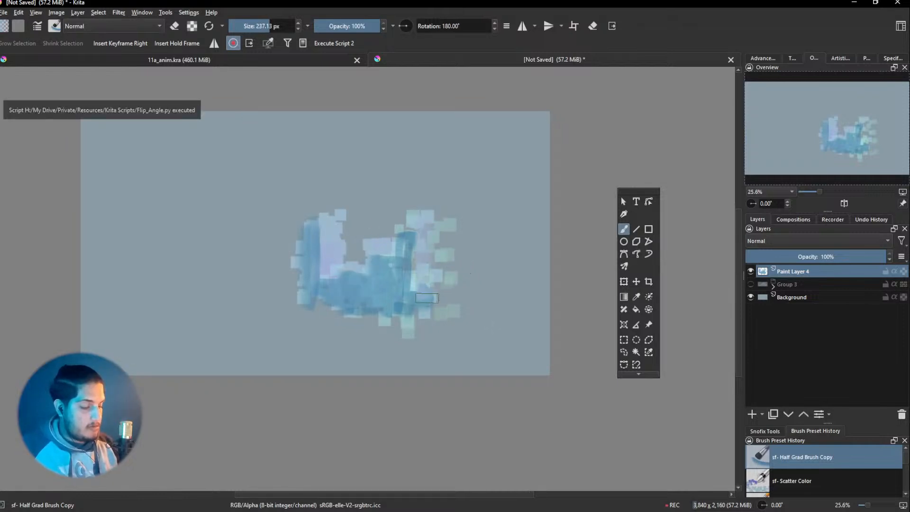
{"action": "left_click", "coordinate": [443, 235], "text": "ctrl"}
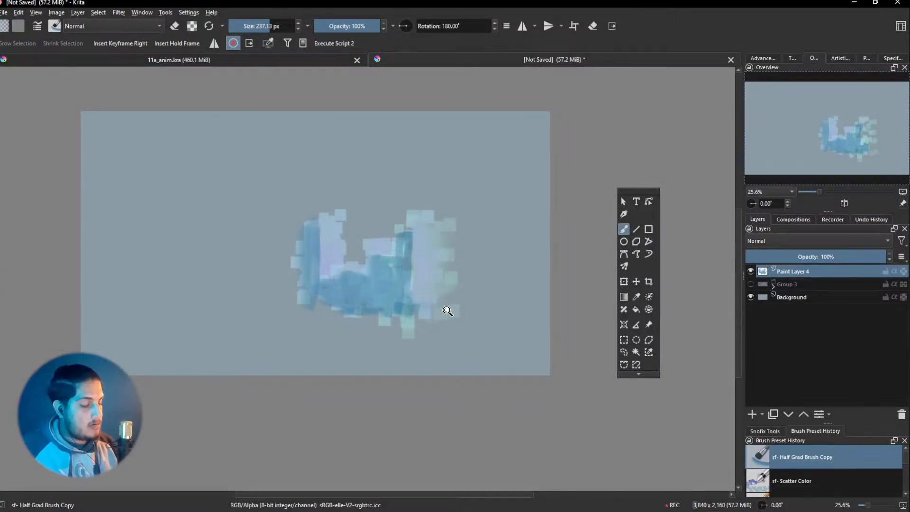
{"action": "left_click_drag", "start_coordinate": [446, 311], "coordinate": [445, 291]}
{"action": "key", "text": "ctrl+shift+2"}
{"action": "mouse_move", "coordinate": [439, 226]}
{"action": "left_mouse_down"}
{"action": "mouse_move", "coordinate": [456, 226]}
{"action": "mouse_move", "coordinate": [424, 299]}
{"action": "mouse_move", "coordinate": [439, 346]}
{"action": "mouse_move", "coordinate": [479, 270]}
{"action": "left_mouse_up"}
Extend the blue shading softly past the shape's left edge at about 258 px, undoing the stroke over its lavender part
{"action": "mouse_move", "coordinate": [362, 285]}
{"action": "left_mouse_down"}
{"action": "mouse_move", "coordinate": [373, 287]}
{"action": "mouse_move", "coordinate": [378, 247]}
{"action": "mouse_move", "coordinate": [360, 284]}
{"action": "left_mouse_up"}
{"action": "left_click_drag", "start_coordinate": [367, 239], "coordinate": [365, 284]}
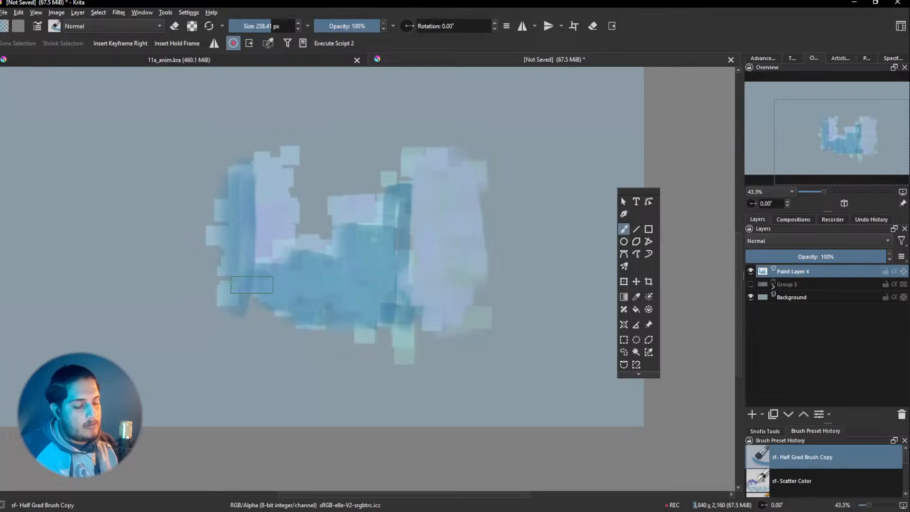
{"action": "left_click_drag", "start_coordinate": [245, 265], "coordinate": [242, 241]}
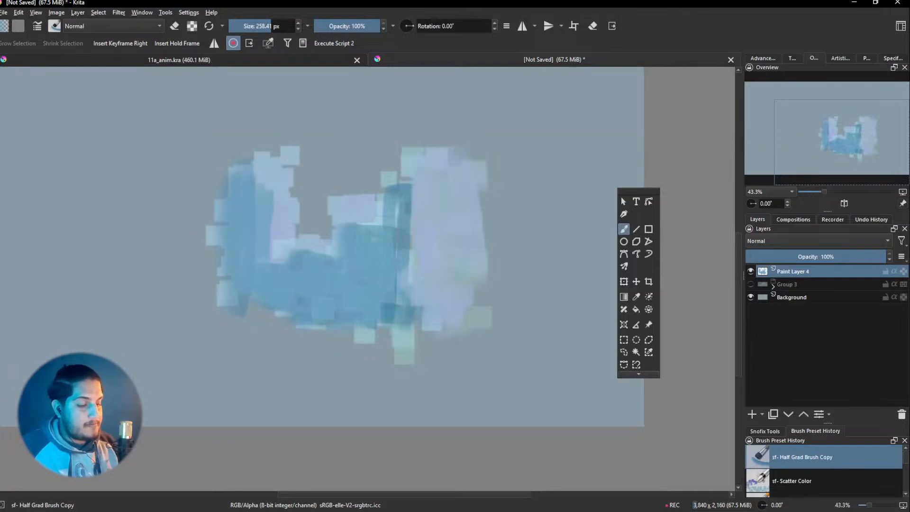
{"action": "key", "text": "ctrl+z"}
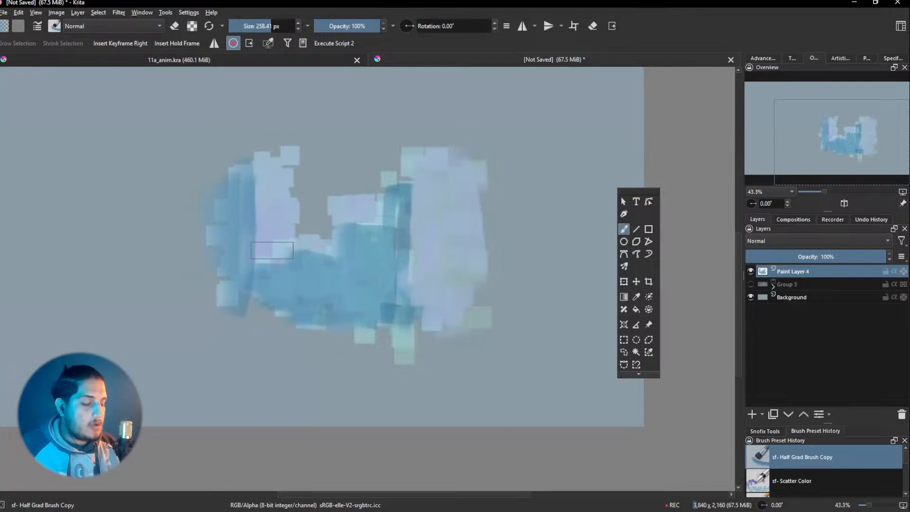
{"action": "left_click_drag", "start_coordinate": [415, 298], "coordinate": [383, 327]}
Lasso the uneven squares along the shape's upper and right edges and delete them, choosing the Scatter Color brush beforehand
{"action": "right_click", "coordinate": [389, 271]}
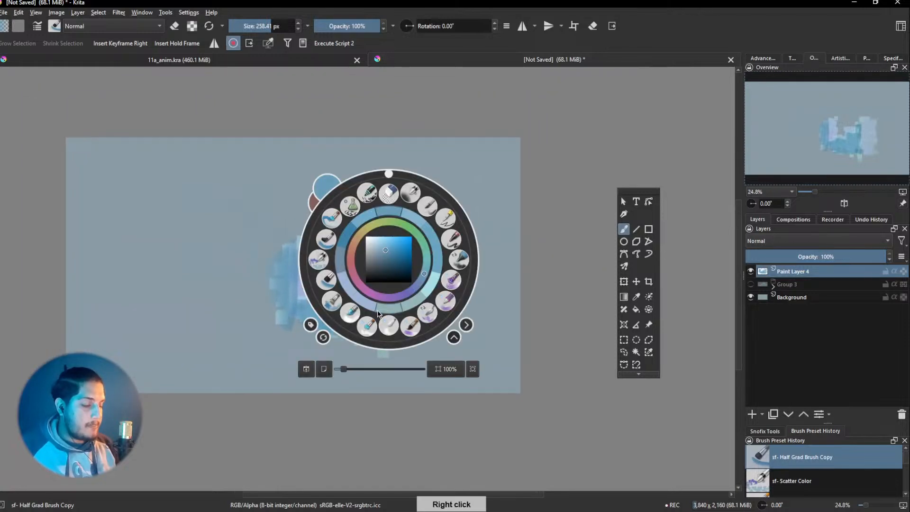
{"action": "left_click", "coordinate": [323, 265]}
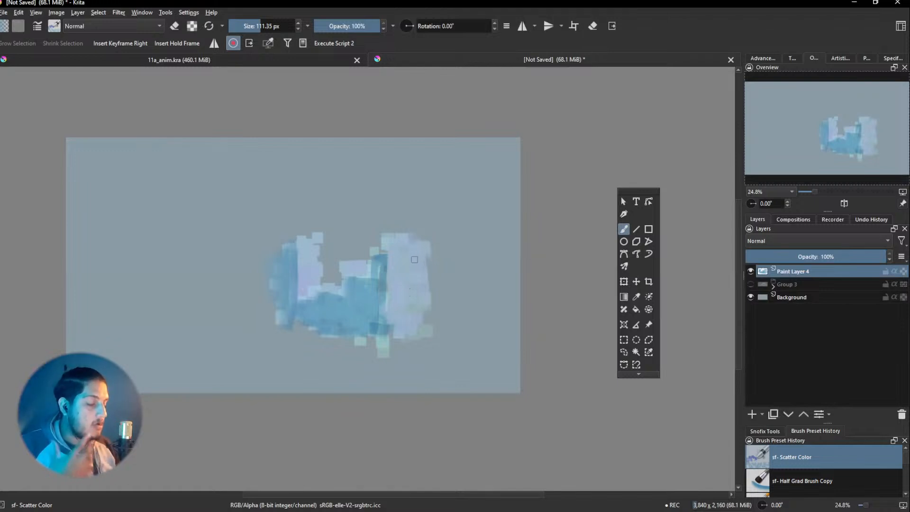
{"action": "scroll", "coordinate": [391, 284], "scroll_direction": "up", "scroll_amount": 1}
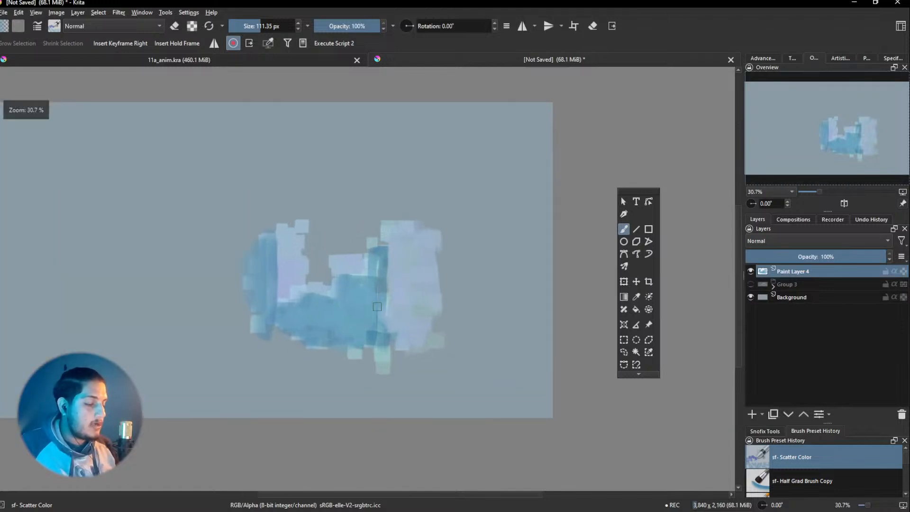
{"action": "left_click", "coordinate": [623, 352]}
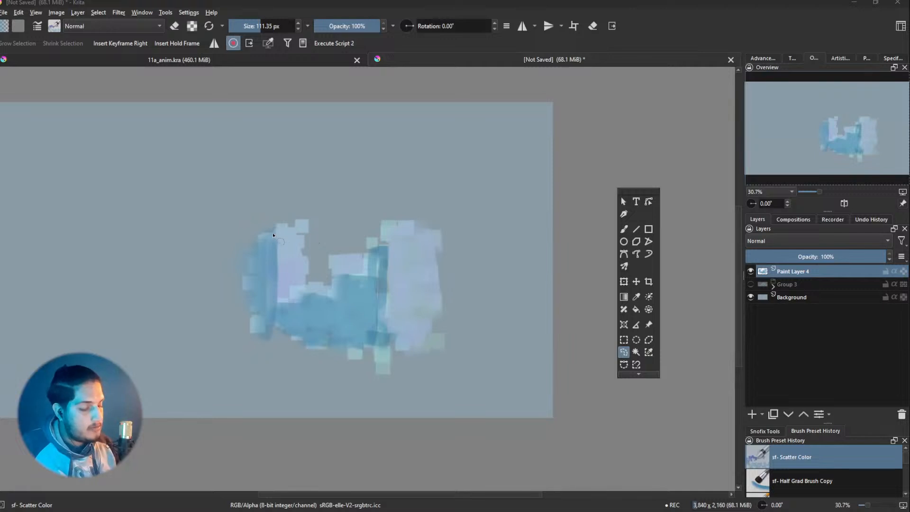
{"action": "left_click_drag", "start_coordinate": [273, 236], "coordinate": [305, 247]}
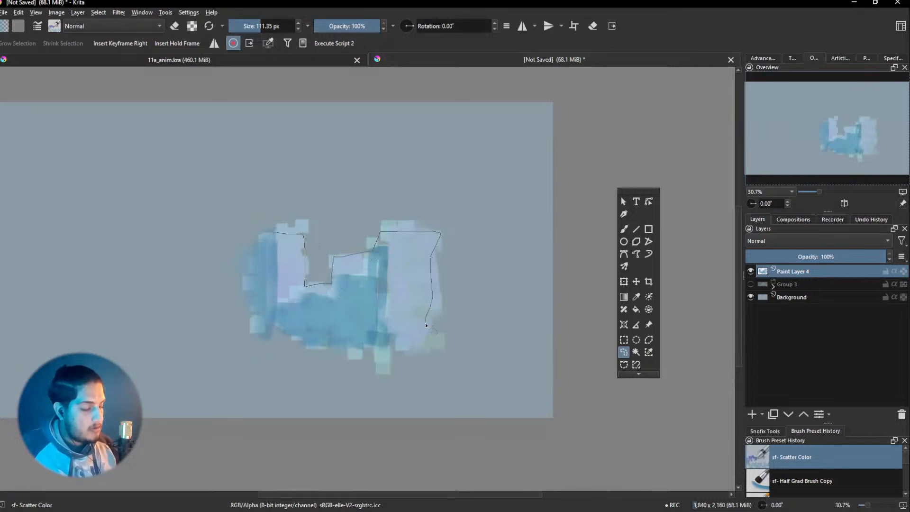
{"action": "left_click_drag", "start_coordinate": [305, 177], "coordinate": [305, 180]}
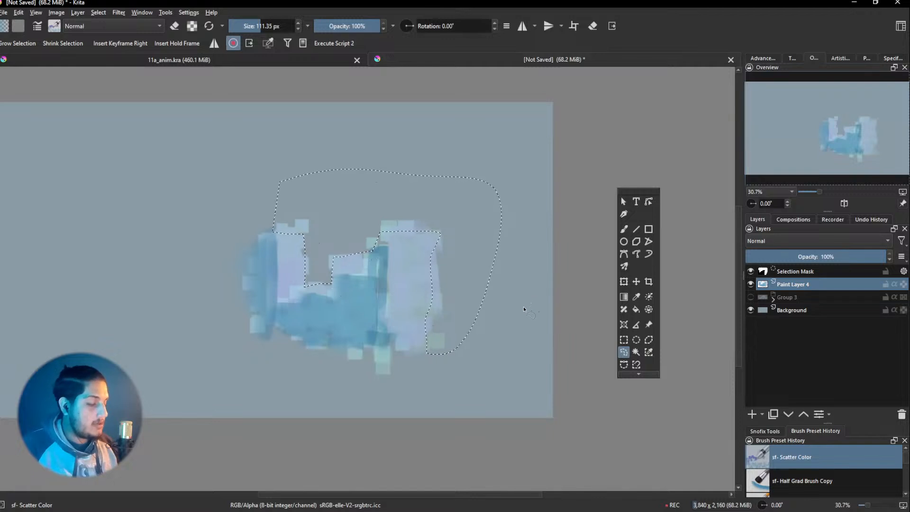
{"action": "key", "text": "Delete"}
{"action": "scroll", "coordinate": [479, 304], "scroll_direction": "down", "scroll_amount": 5}
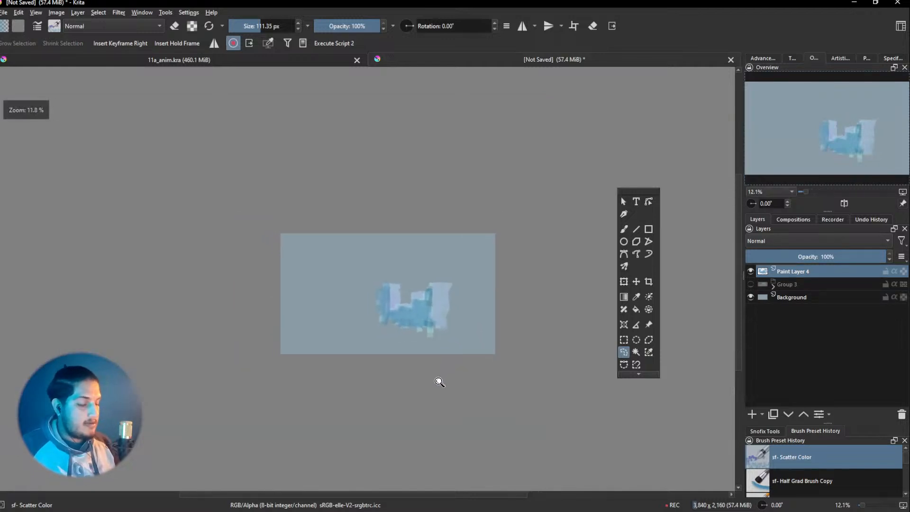
Trim more ragged squares from the shape's right side with freehand selections
{"action": "scroll", "coordinate": [437, 380], "scroll_direction": "up", "scroll_amount": 3}
{"action": "mouse_move", "coordinate": [386, 295]}
{"action": "left_mouse_down"}
{"action": "mouse_move", "coordinate": [393, 260]}
{"action": "mouse_move", "coordinate": [424, 260]}
{"action": "left_mouse_up"}
{"action": "key", "text": "Delete"}
{"action": "key", "text": "ctrl+shift+a"}
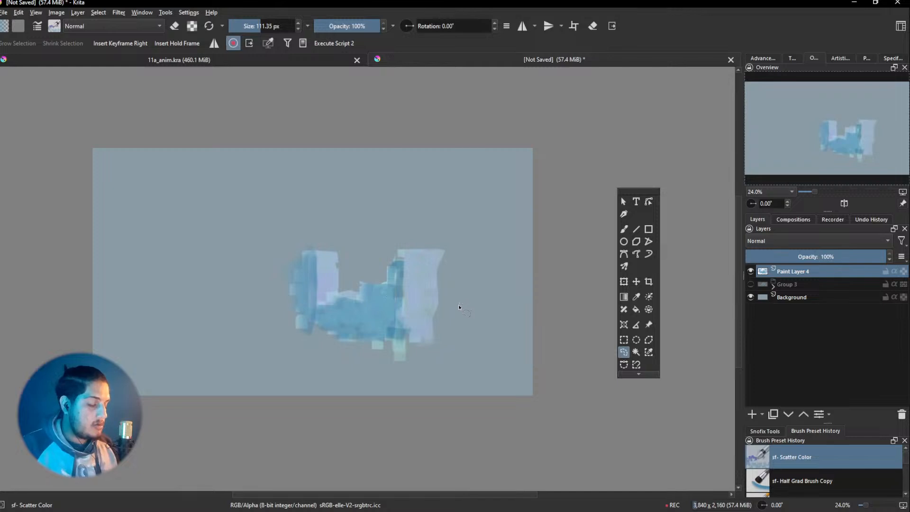
{"action": "scroll", "coordinate": [459, 304], "scroll_direction": "down", "scroll_amount": 4}
{"action": "left_click_drag", "start_coordinate": [423, 380], "coordinate": [448, 324]}
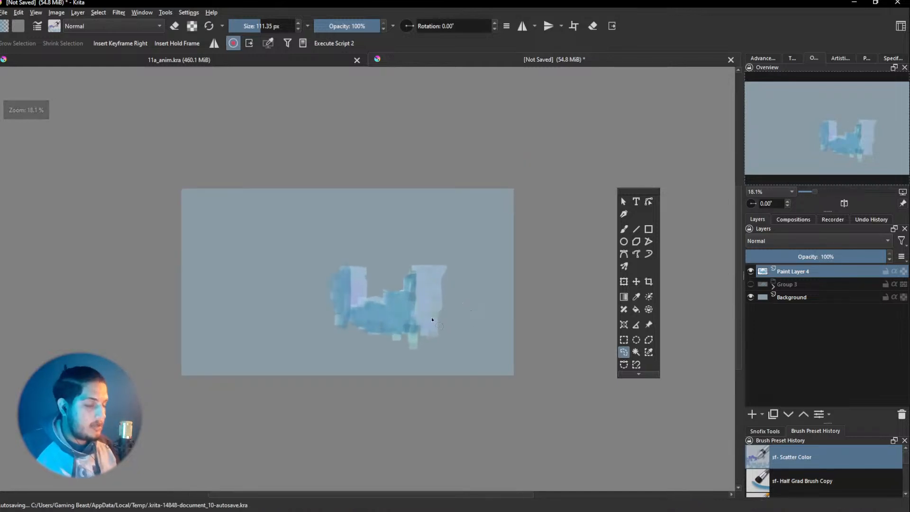
Clear the entire content of Paint Layer 4, deselect and return to the freehand brush
{"action": "scroll", "coordinate": [432, 321], "scroll_direction": "up", "scroll_amount": 1}
{"action": "key", "text": "ctrl+a"}
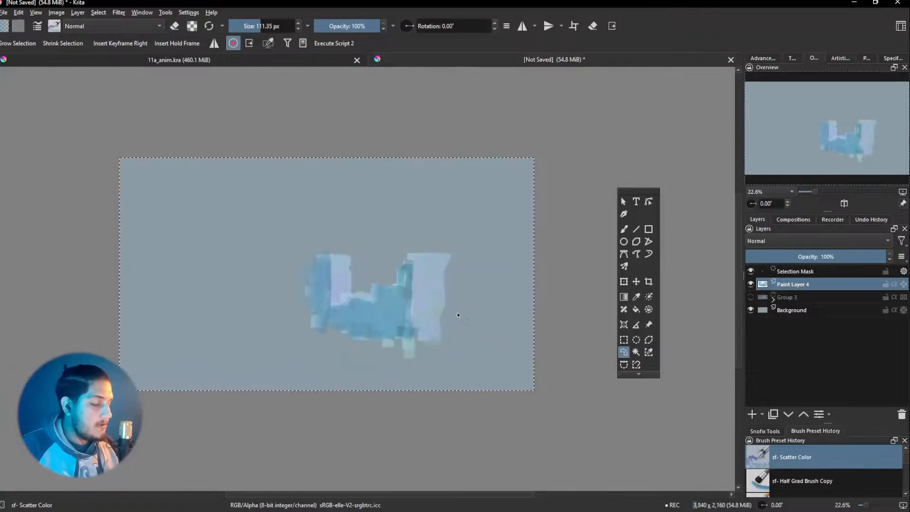
{"action": "key", "text": "Delete"}
{"action": "key", "text": "ctrl+shift+a"}
{"action": "key", "text": "b"}
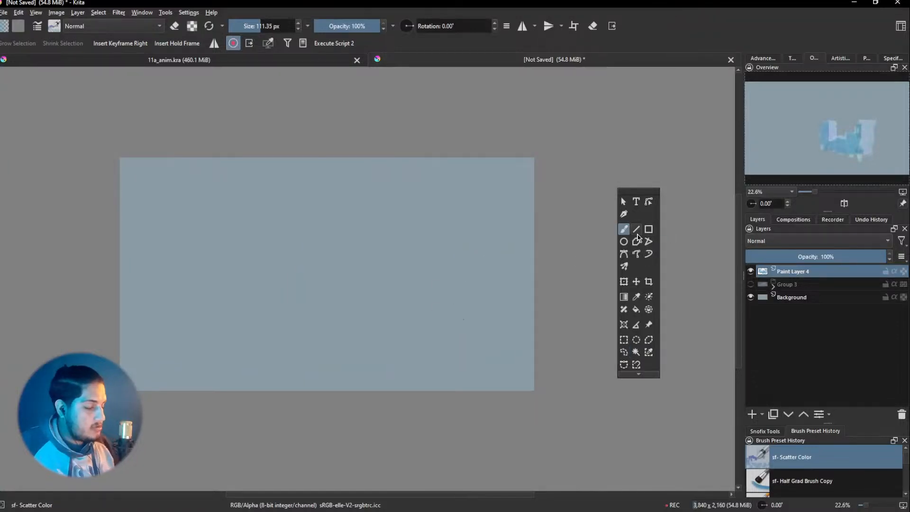
Switch to the Half Grad Brush Copy and pick a muted reddish-brown colour, removing the blue test stroke
{"action": "right_click", "coordinate": [355, 252]}
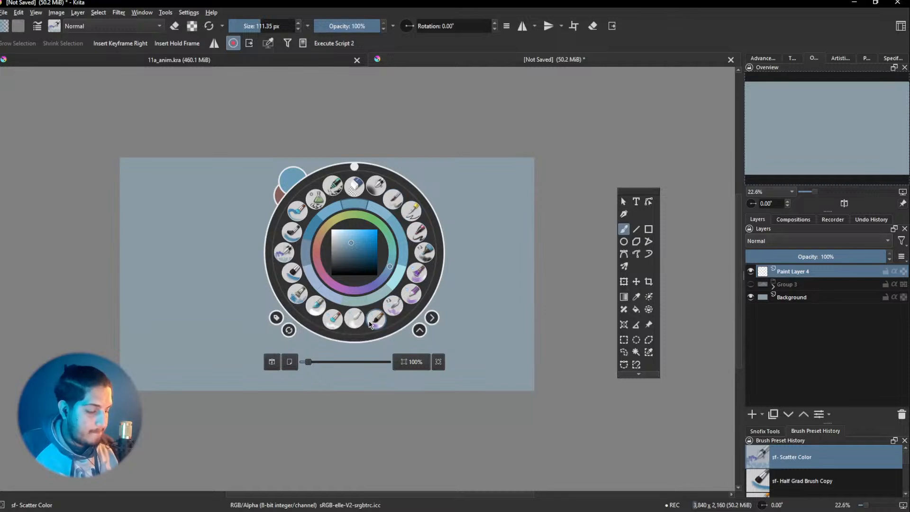
{"action": "left_click", "coordinate": [295, 281]}
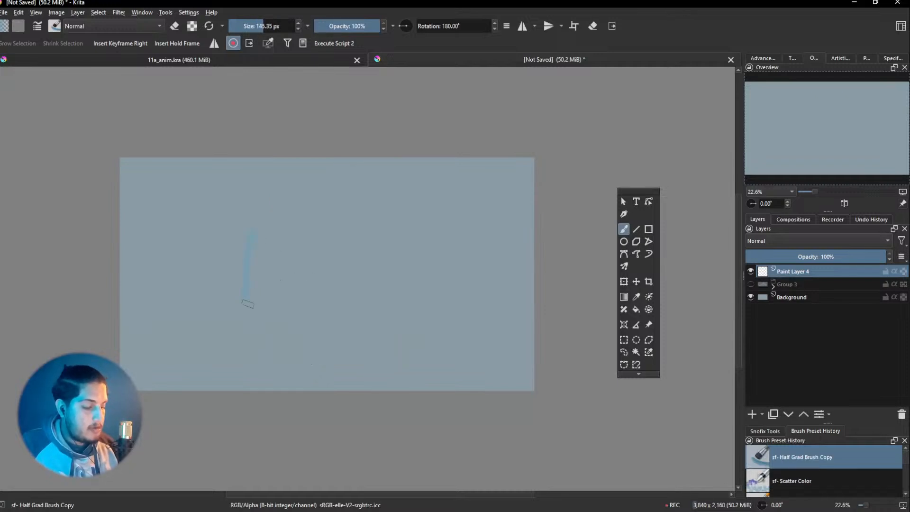
{"action": "right_click", "coordinate": [313, 275]}
{"action": "left_click", "coordinate": [278, 264]}
{"action": "left_click", "coordinate": [307, 273]}
{"action": "left_click", "coordinate": [171, 382]}
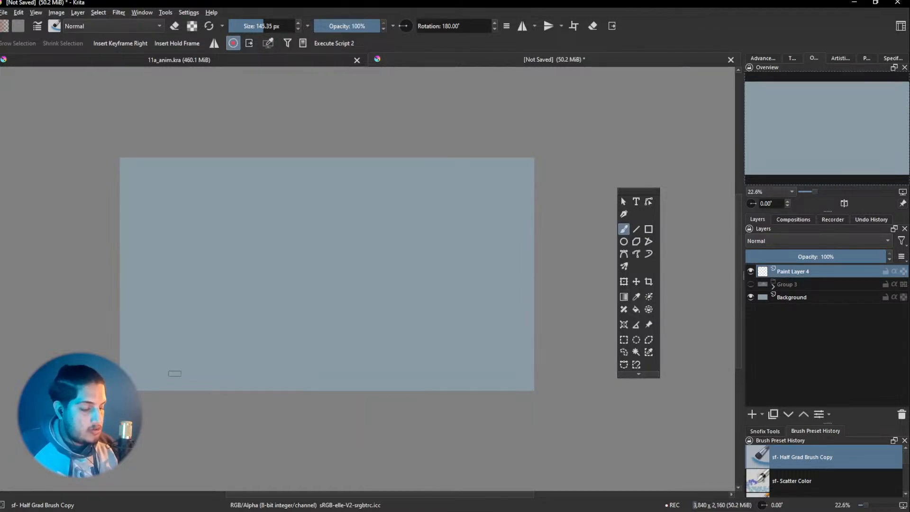
Paint a block's narrow upright front face at about 256 px and add converging upper and lower edges for its receding side
{"action": "left_click_drag", "start_coordinate": [249, 208], "coordinate": [262, 342]}
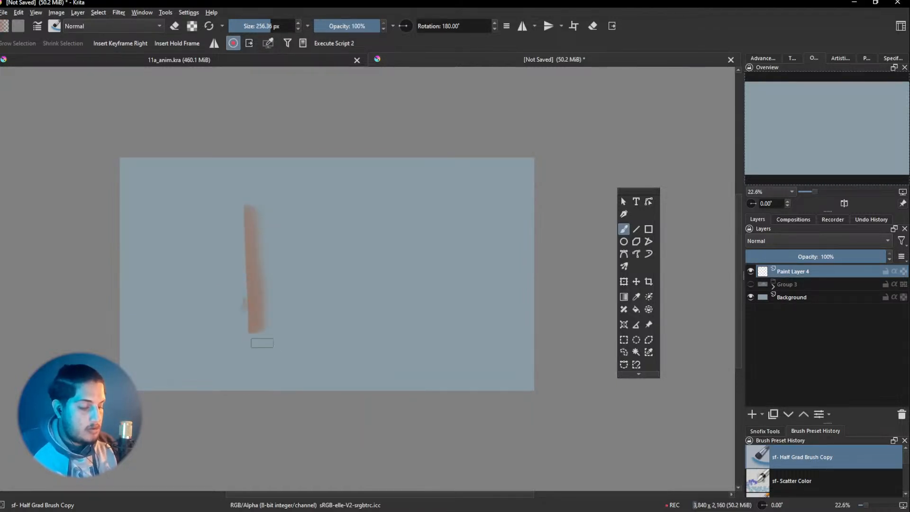
{"action": "left_click_drag", "start_coordinate": [295, 219], "coordinate": [287, 306]}
{"action": "mouse_move", "coordinate": [259, 217]}
{"action": "left_mouse_down"}
{"action": "mouse_move", "coordinate": [275, 324]}
{"action": "mouse_move", "coordinate": [287, 331]}
{"action": "left_mouse_up"}
{"action": "mouse_move", "coordinate": [288, 205]}
{"action": "left_mouse_down"}
{"action": "mouse_move", "coordinate": [334, 237]}
{"action": "mouse_move", "coordinate": [325, 235]}
{"action": "left_mouse_up"}
{"action": "key", "text": "ctrl+z"}
{"action": "left_click_drag", "start_coordinate": [293, 327], "coordinate": [338, 313]}
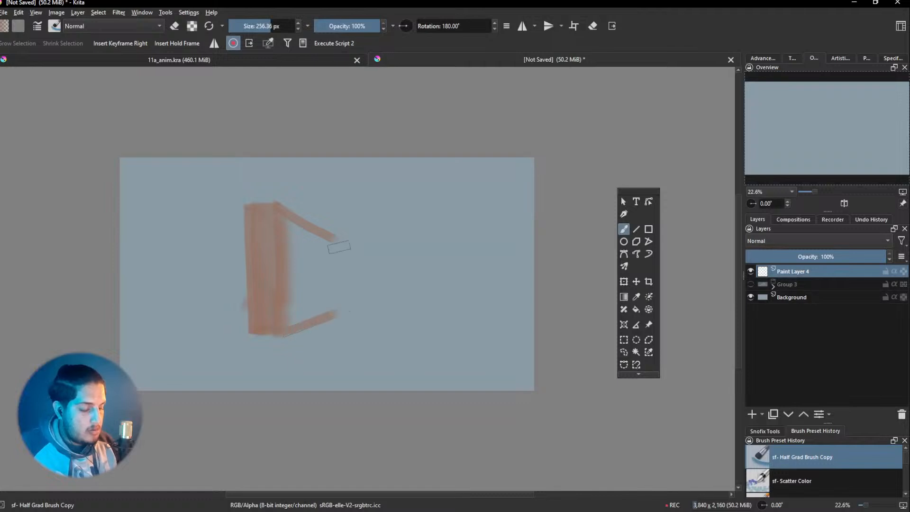
Close the block's far edge with a vertical stroke and fill the tapering side face in reddish brown
{"action": "left_click_drag", "start_coordinate": [336, 248], "coordinate": [341, 291]}
{"action": "key", "text": "ctrl+z"}
{"action": "mouse_move", "coordinate": [336, 232]}
{"action": "left_mouse_down"}
{"action": "mouse_move", "coordinate": [336, 312]}
{"action": "mouse_move", "coordinate": [319, 309]}
{"action": "mouse_move", "coordinate": [326, 284]}
{"action": "mouse_move", "coordinate": [290, 263]}
{"action": "mouse_move", "coordinate": [303, 231]}
{"action": "left_mouse_up"}
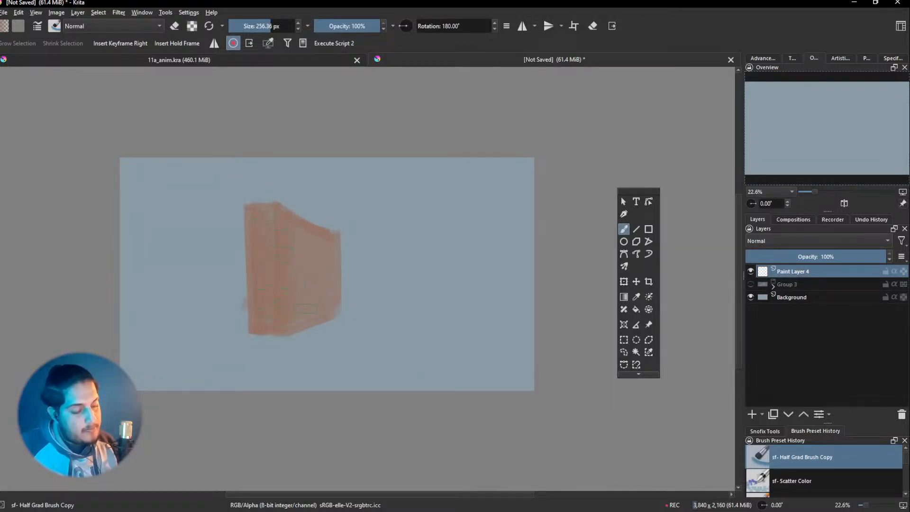
{"action": "left_click_drag", "start_coordinate": [340, 317], "coordinate": [370, 302]}
Change the painting colour to a light orange for the block's lit side
{"action": "right_click", "coordinate": [333, 285]}
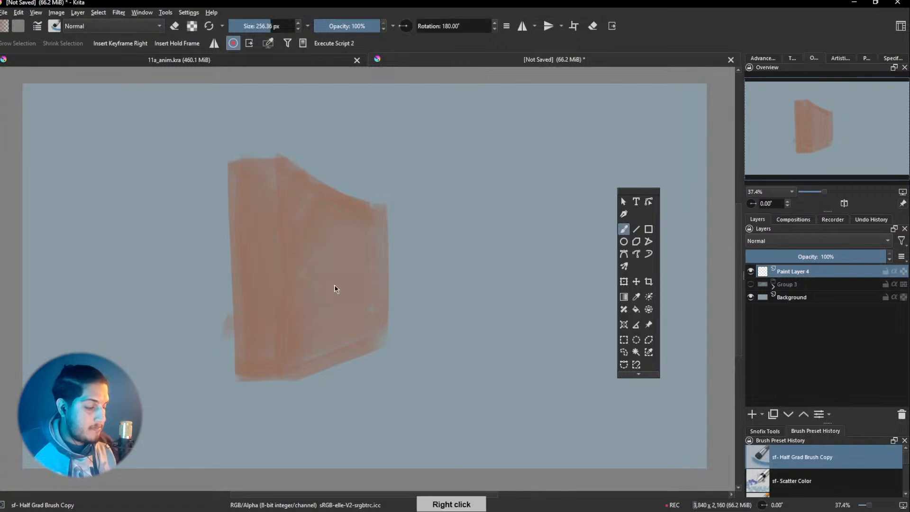
{"action": "left_click", "coordinate": [302, 268]}
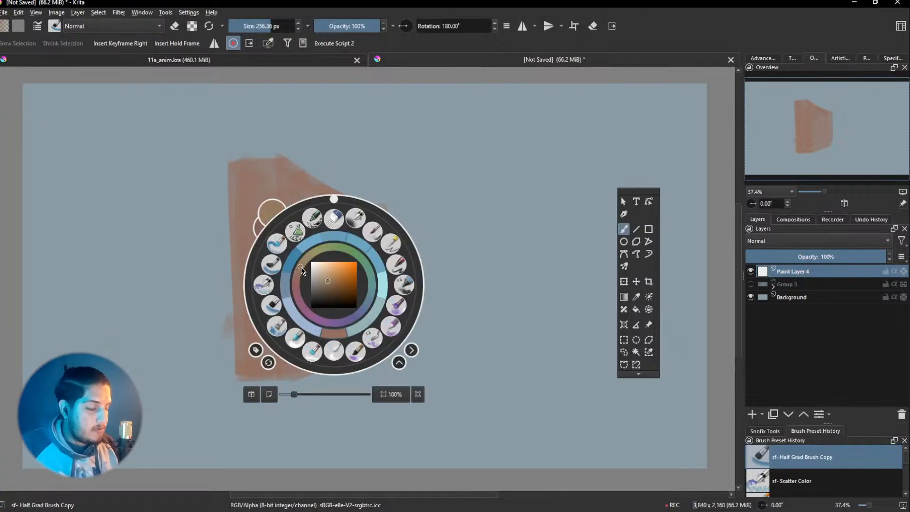
{"action": "right_click", "coordinate": [328, 271]}
{"action": "right_click", "coordinate": [316, 211]}
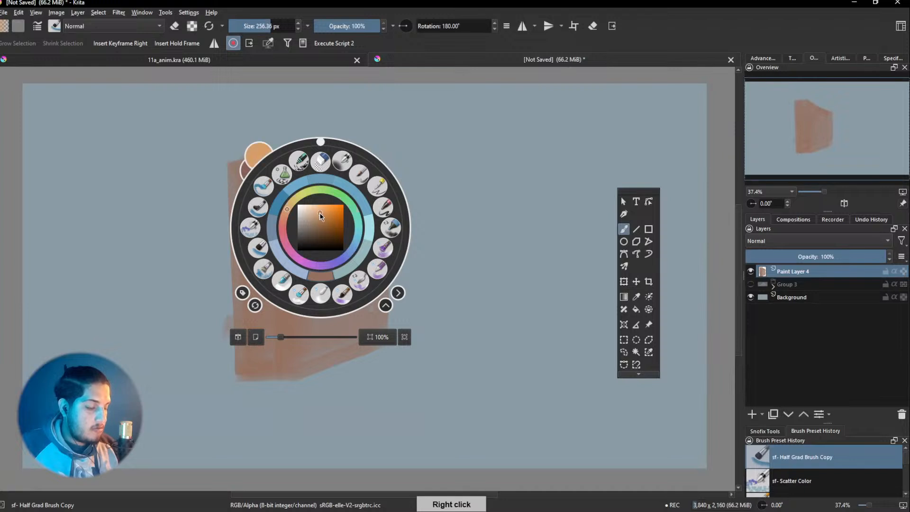
{"action": "left_click", "coordinate": [171, 325]}
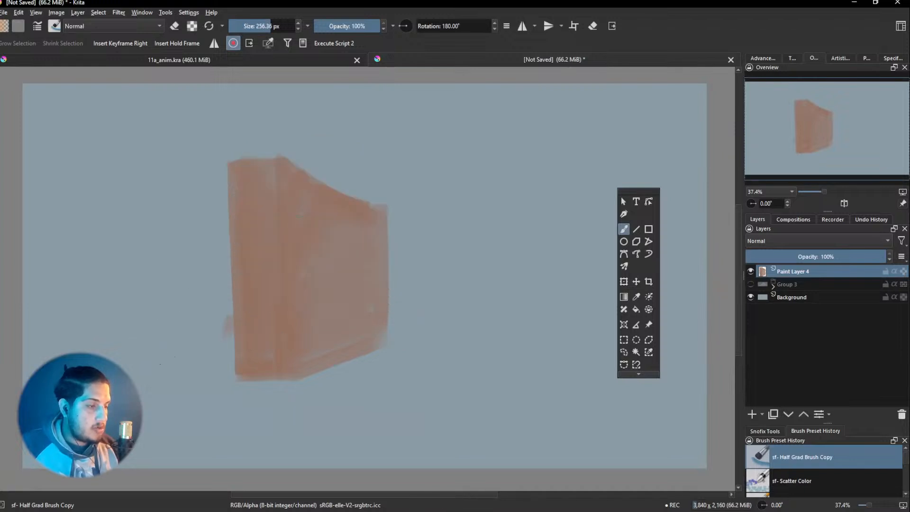
Paint light-orange half-gradient strokes along the near, lower and far edges of the block's side face, redoing the first stroke
{"action": "mouse_move", "coordinate": [293, 169]}
{"action": "left_mouse_down"}
{"action": "mouse_move", "coordinate": [287, 356]}
{"action": "mouse_move", "coordinate": [299, 359]}
{"action": "left_mouse_up"}
{"action": "key", "text": "ctrl+z"}
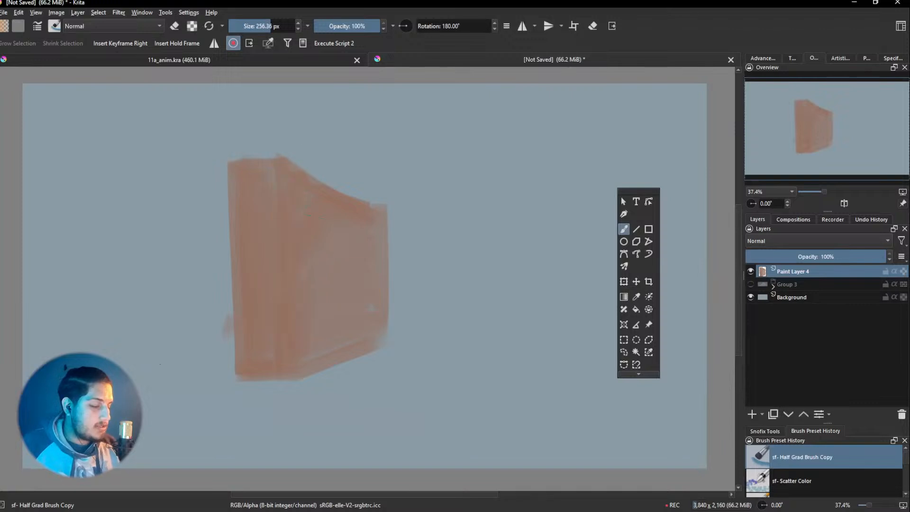
{"action": "mouse_move", "coordinate": [289, 170]}
{"action": "left_mouse_down"}
{"action": "mouse_move", "coordinate": [291, 363]}
{"action": "mouse_move", "coordinate": [336, 357]}
{"action": "left_mouse_up"}
{"action": "left_click_drag", "start_coordinate": [284, 369], "coordinate": [377, 338]}
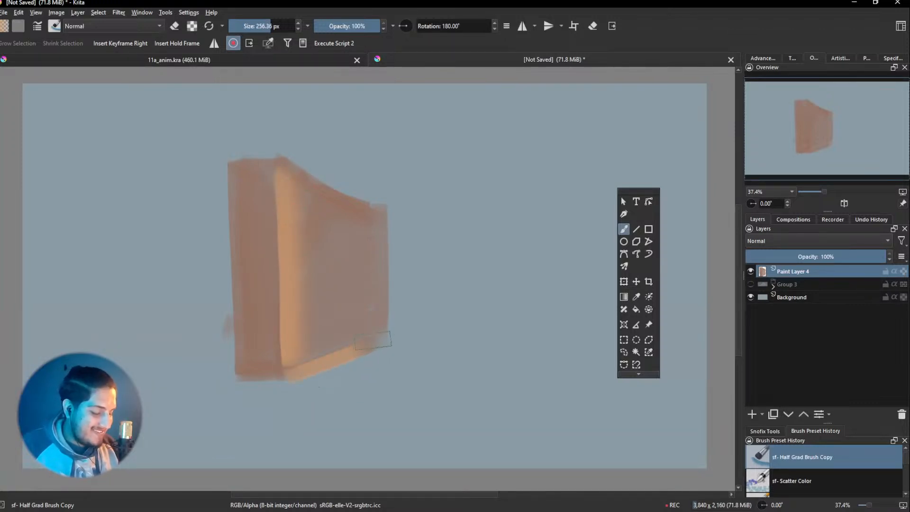
{"action": "left_click_drag", "start_coordinate": [379, 224], "coordinate": [376, 340]}
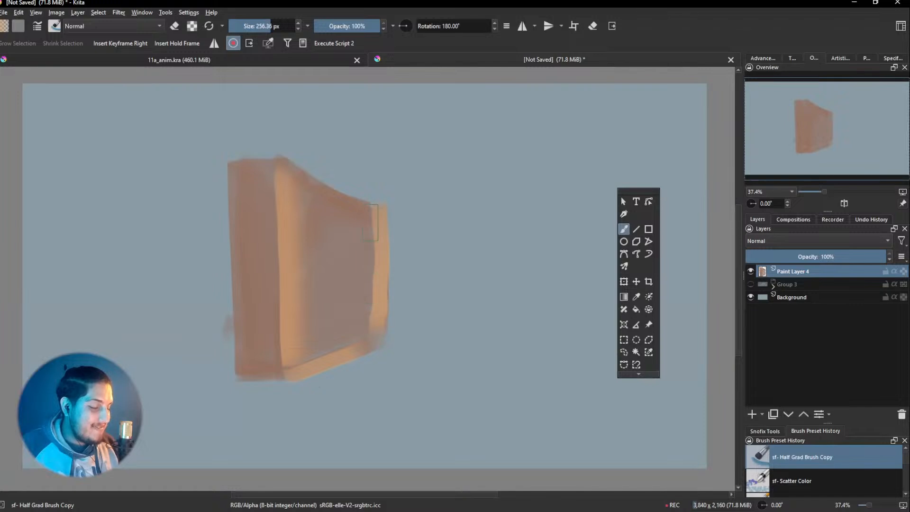
Fill the block's side face with overlapping light-orange strokes from the edges inward, undoing the unwanted last strokes
{"action": "mouse_move", "coordinate": [378, 226]}
{"action": "left_mouse_down"}
{"action": "mouse_move", "coordinate": [287, 186]}
{"action": "mouse_move", "coordinate": [298, 194]}
{"action": "mouse_move", "coordinate": [295, 183]}
{"action": "mouse_move", "coordinate": [316, 218]}
{"action": "mouse_move", "coordinate": [308, 351]}
{"action": "left_mouse_up"}
{"action": "left_click_drag", "start_coordinate": [299, 196], "coordinate": [311, 346]}
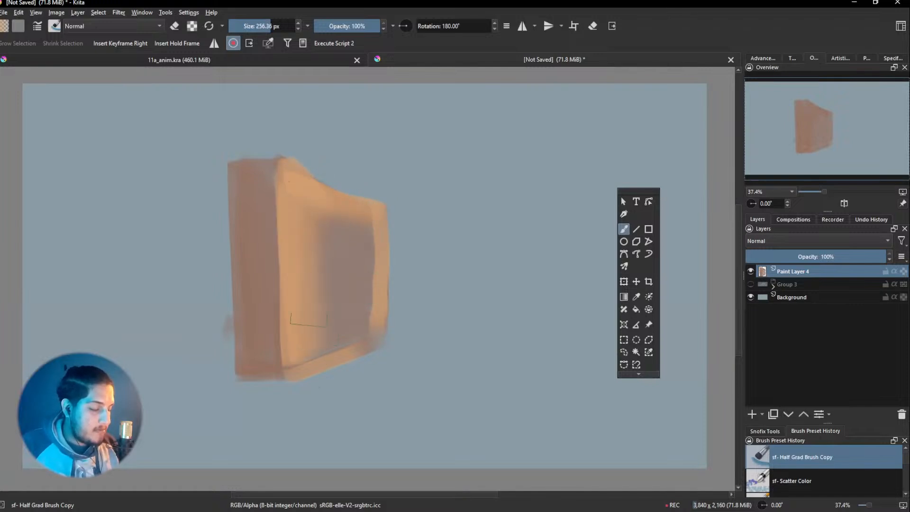
{"action": "mouse_move", "coordinate": [329, 220]}
{"action": "left_mouse_down"}
{"action": "mouse_move", "coordinate": [337, 310]}
{"action": "mouse_move", "coordinate": [348, 333]}
{"action": "mouse_move", "coordinate": [360, 230]}
{"action": "mouse_move", "coordinate": [367, 223]}
{"action": "mouse_move", "coordinate": [365, 273]}
{"action": "mouse_move", "coordinate": [376, 243]}
{"action": "mouse_move", "coordinate": [379, 308]}
{"action": "mouse_move", "coordinate": [369, 263]}
{"action": "mouse_move", "coordinate": [382, 279]}
{"action": "mouse_move", "coordinate": [407, 249]}
{"action": "mouse_move", "coordinate": [364, 330]}
{"action": "mouse_move", "coordinate": [374, 232]}
{"action": "mouse_move", "coordinate": [376, 279]}
{"action": "mouse_move", "coordinate": [360, 261]}
{"action": "mouse_move", "coordinate": [372, 301]}
{"action": "mouse_move", "coordinate": [364, 312]}
{"action": "mouse_move", "coordinate": [357, 245]}
{"action": "mouse_move", "coordinate": [323, 238]}
{"action": "mouse_move", "coordinate": [318, 263]}
{"action": "left_mouse_up"}
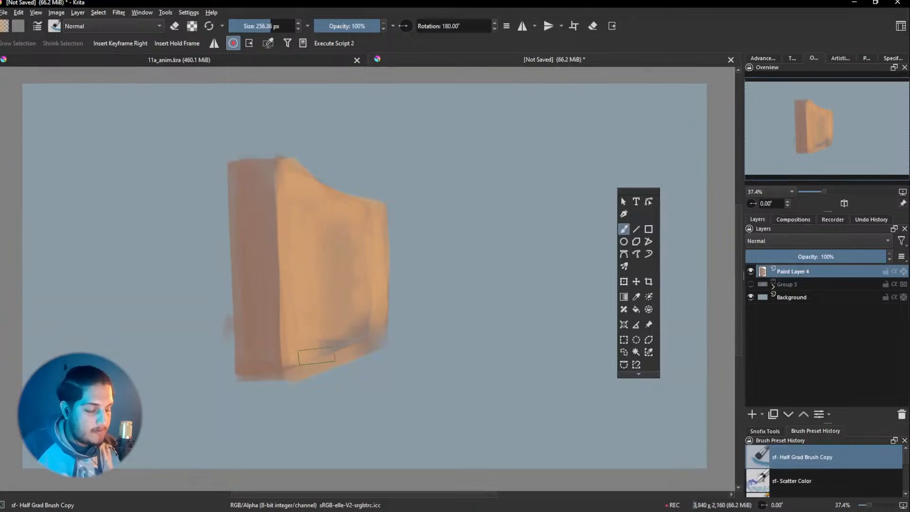
{"action": "mouse_move", "coordinate": [325, 360]}
{"action": "left_mouse_down"}
{"action": "mouse_move", "coordinate": [352, 350]}
{"action": "mouse_move", "coordinate": [307, 366]}
{"action": "mouse_move", "coordinate": [366, 334]}
{"action": "mouse_move", "coordinate": [359, 341]}
{"action": "mouse_move", "coordinate": [386, 213]}
{"action": "mouse_move", "coordinate": [341, 302]}
{"action": "mouse_move", "coordinate": [347, 338]}
{"action": "mouse_move", "coordinate": [355, 276]}
{"action": "mouse_move", "coordinate": [363, 294]}
{"action": "mouse_move", "coordinate": [373, 281]}
{"action": "mouse_move", "coordinate": [369, 348]}
{"action": "mouse_move", "coordinate": [372, 318]}
{"action": "mouse_move", "coordinate": [377, 347]}
{"action": "mouse_move", "coordinate": [370, 333]}
{"action": "mouse_move", "coordinate": [382, 343]}
{"action": "mouse_move", "coordinate": [384, 318]}
{"action": "mouse_move", "coordinate": [359, 331]}
{"action": "left_mouse_up"}
{"action": "key", "text": "ctrl+shift+2"}
{"action": "mouse_move", "coordinate": [324, 247]}
{"action": "left_mouse_down"}
{"action": "mouse_move", "coordinate": [357, 166]}
{"action": "mouse_move", "coordinate": [429, 213]}
{"action": "left_mouse_up"}
{"action": "key", "text": "ctrl+z"}
{"action": "key", "text": "ctrl+z"}
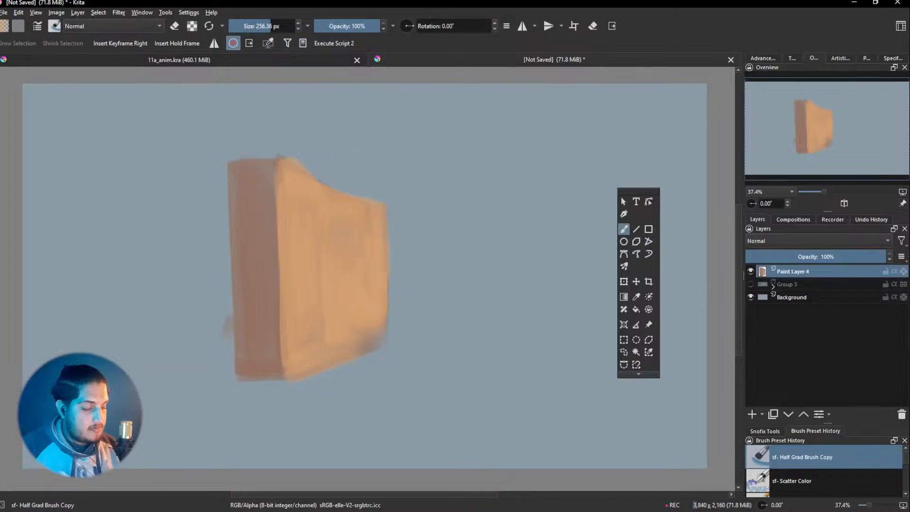
Refine the block's side face and strengthen its narrow face with muted brown strokes up to the dividing corner edge
{"action": "key", "text": "ctrl+shift+2"}
{"action": "mouse_move", "coordinate": [378, 343]}
{"action": "left_mouse_down"}
{"action": "mouse_move", "coordinate": [330, 397]}
{"action": "mouse_move", "coordinate": [382, 300]}
{"action": "mouse_move", "coordinate": [351, 291]}
{"action": "mouse_move", "coordinate": [328, 327]}
{"action": "mouse_move", "coordinate": [252, 299]}
{"action": "left_mouse_up"}
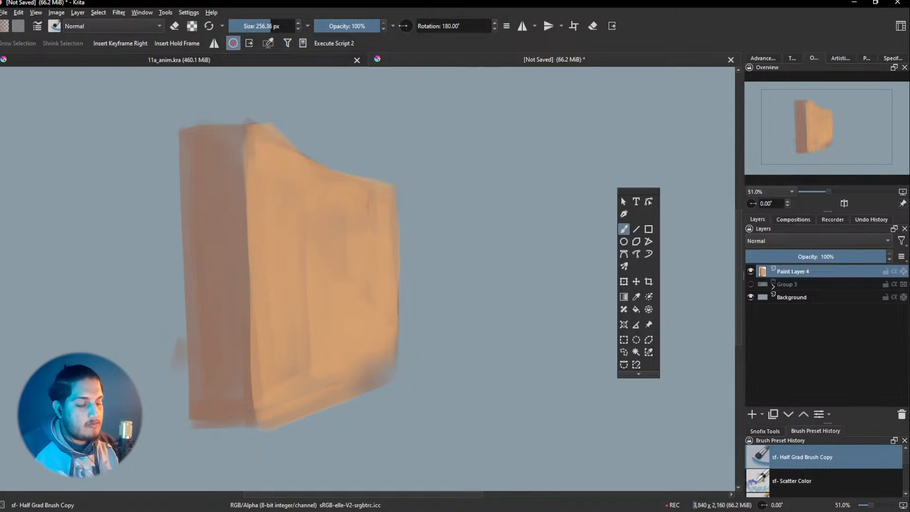
{"action": "key", "text": "ctrl+shift+2"}
{"action": "left_click_drag", "start_coordinate": [250, 137], "coordinate": [254, 283]}
{"action": "key", "text": "2"}
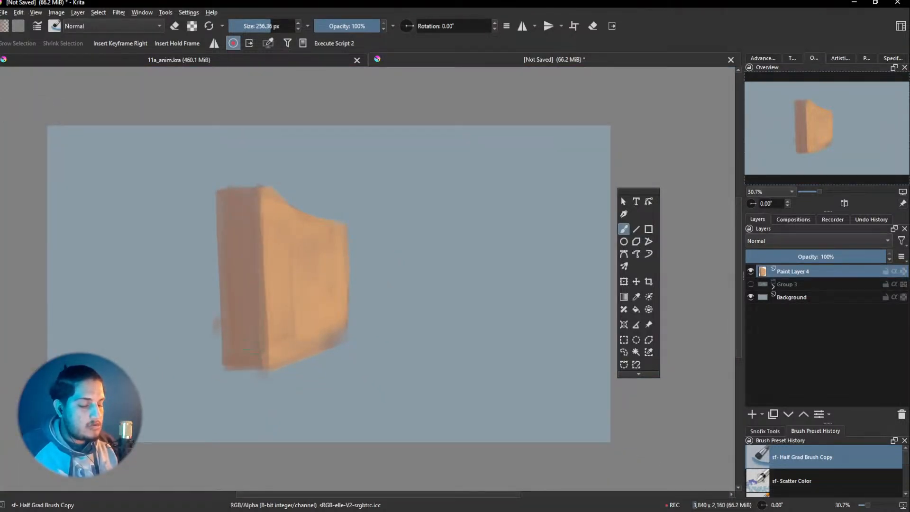
{"action": "mouse_move", "coordinate": [261, 311]}
{"action": "left_mouse_down"}
{"action": "mouse_move", "coordinate": [297, 276]}
{"action": "mouse_move", "coordinate": [296, 253]}
{"action": "left_mouse_up"}
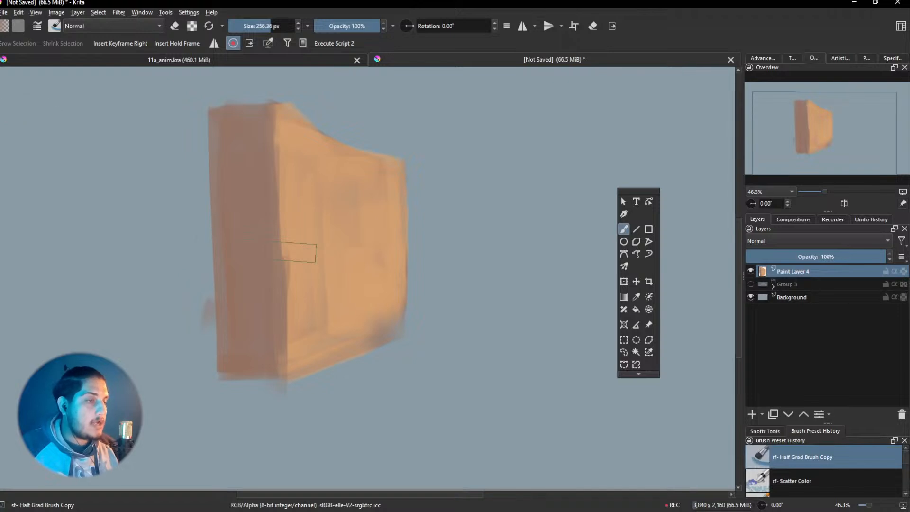
Lock the block layer's transparency, choose the b) Airbrush Soft brush and change the colour to a darker reddish brown
{"action": "key", "text": "alt+Tab"}
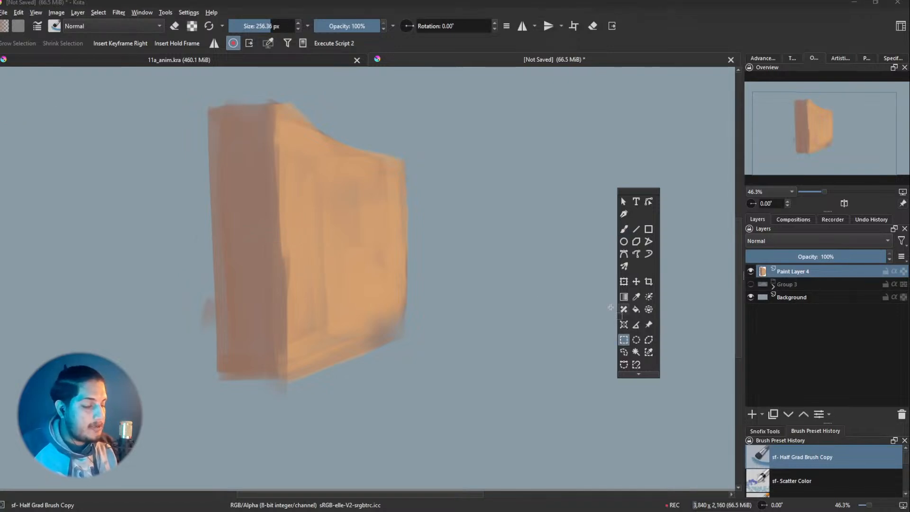
{"action": "key", "text": "b"}
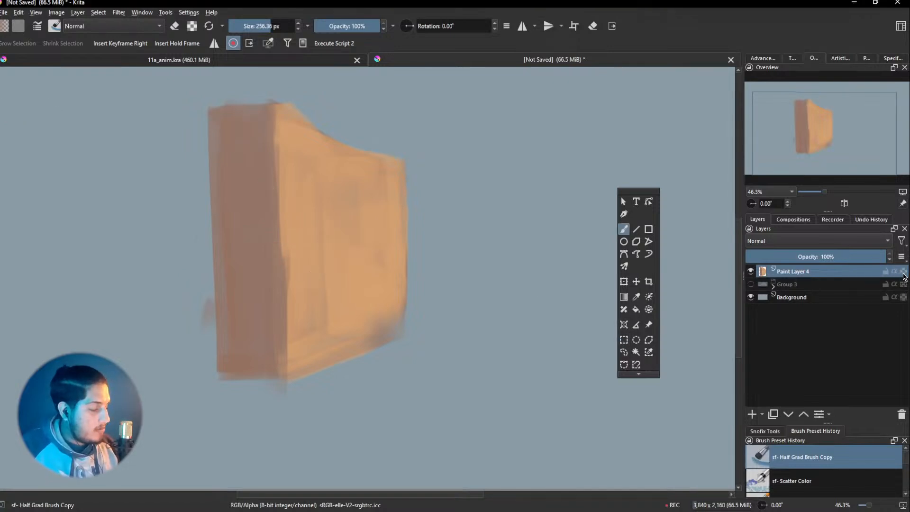
{"action": "right_click", "coordinate": [259, 319]}
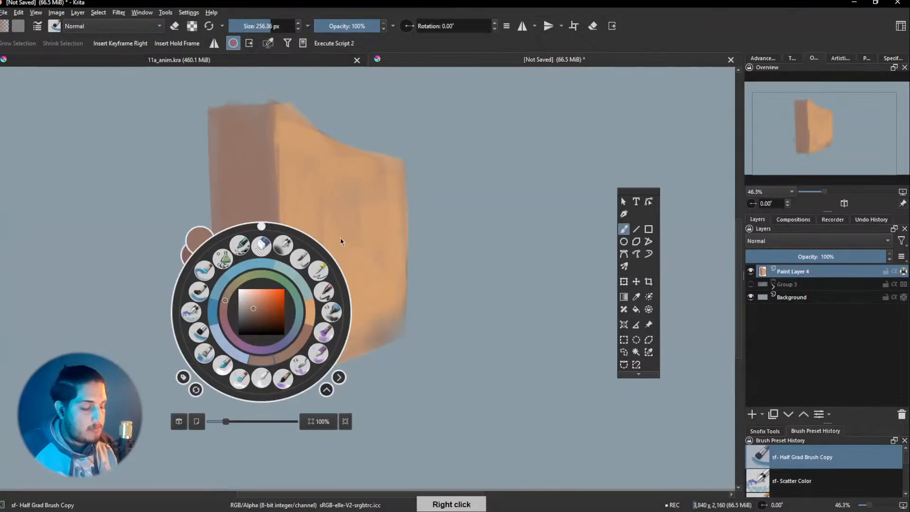
{"action": "left_click", "coordinate": [341, 236]}
{"action": "right_click", "coordinate": [340, 203]}
{"action": "left_click", "coordinate": [305, 204]}
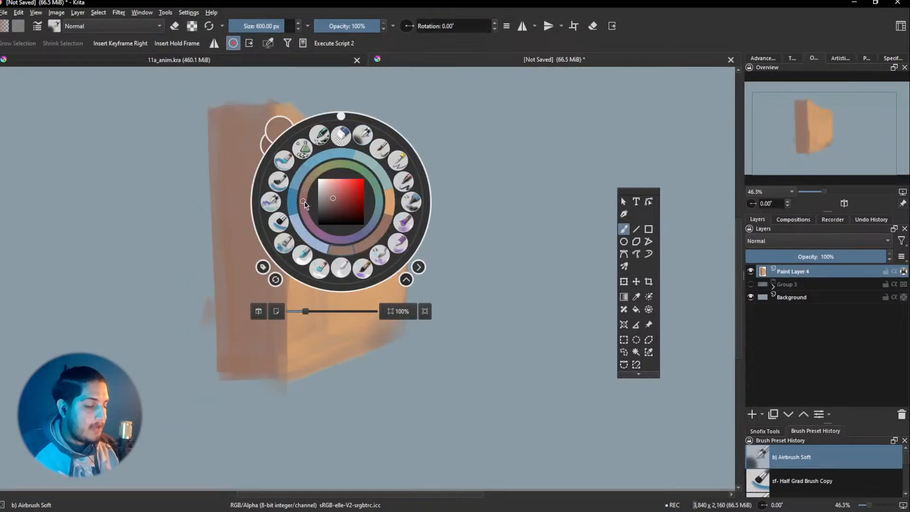
{"action": "left_click", "coordinate": [334, 208]}
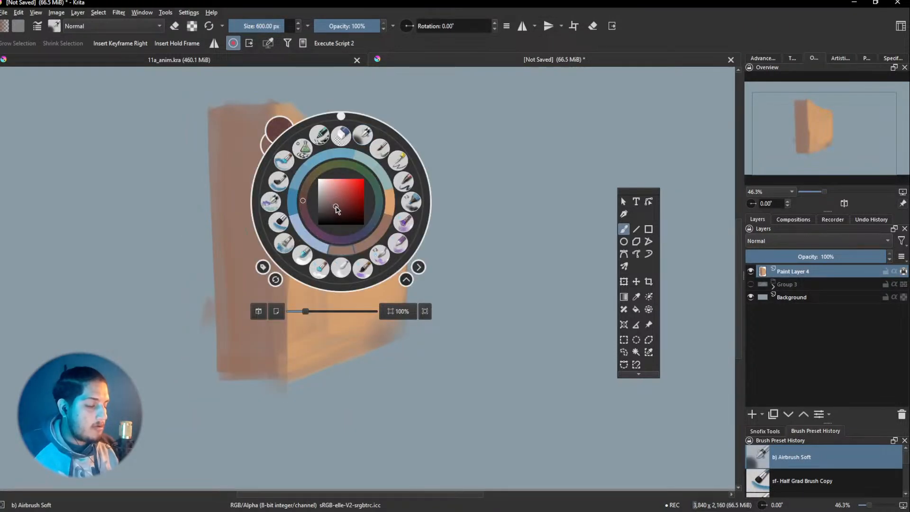
{"action": "left_click", "coordinate": [185, 340]}
Airbrush the dark reddish brown softly over the block's narrow face, concentrating on its lower part
{"action": "mouse_move", "coordinate": [232, 356]}
{"action": "left_mouse_down"}
{"action": "mouse_move", "coordinate": [249, 363]}
{"action": "mouse_move", "coordinate": [229, 296]}
{"action": "left_mouse_up"}
{"action": "left_click_drag", "start_coordinate": [312, 326], "coordinate": [297, 351]}
{"action": "left_click_drag", "start_coordinate": [248, 238], "coordinate": [243, 243]}
{"action": "left_click_drag", "start_coordinate": [306, 327], "coordinate": [309, 301]}
Sample the side face's orange, shift it to a lighter yellow-orange and airbrush it over the far part of the side face
{"action": "left_click", "coordinate": [349, 300], "text": "ctrl"}
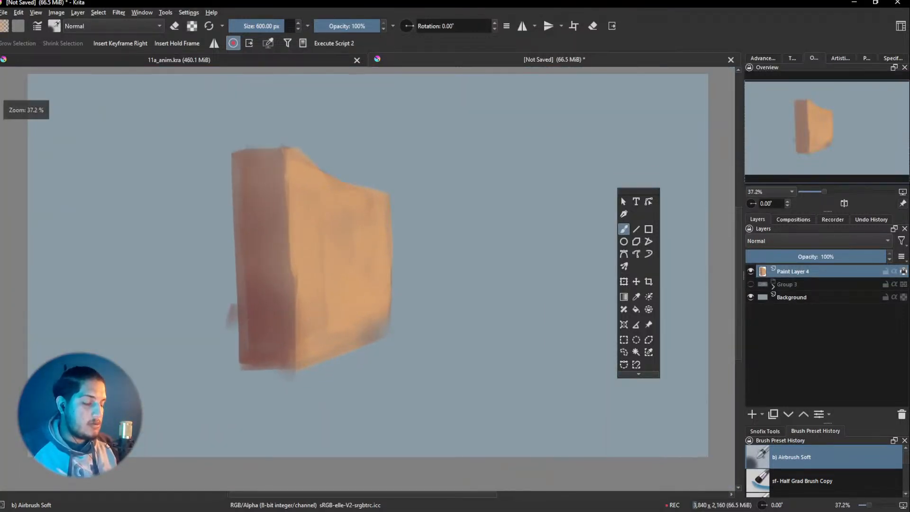
{"action": "left_click", "coordinate": [366, 271], "text": "ctrl"}
{"action": "right_click", "coordinate": [369, 208]}
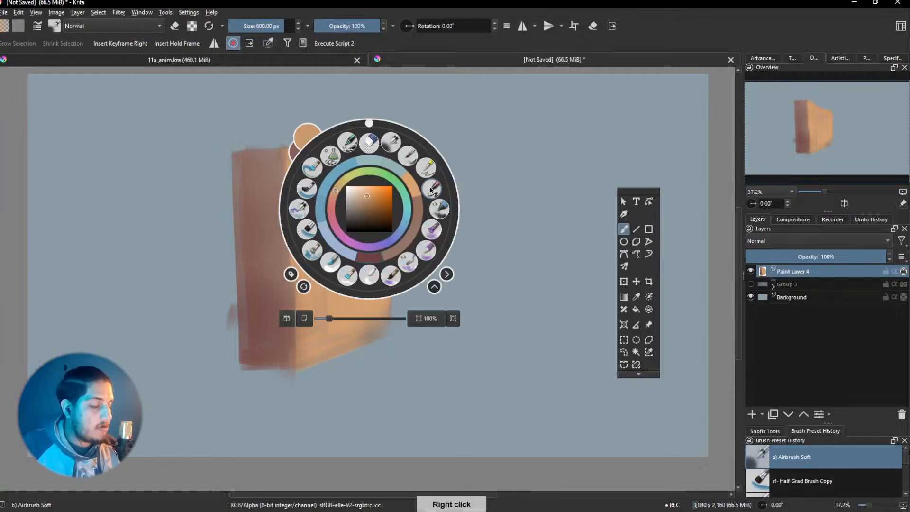
{"action": "left_click", "coordinate": [369, 190]}
{"action": "left_click", "coordinate": [339, 187]}
{"action": "left_click", "coordinate": [199, 297]}
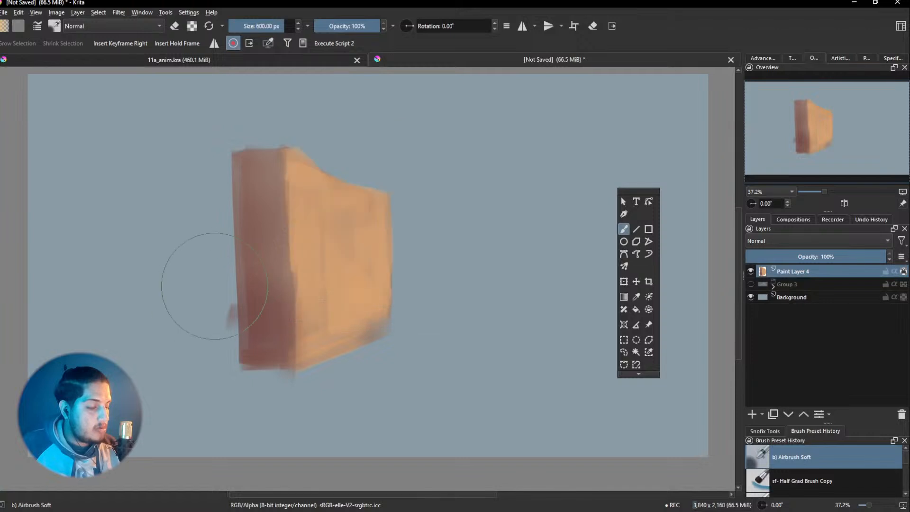
{"action": "mouse_move", "coordinate": [401, 280]}
{"action": "left_mouse_down"}
{"action": "mouse_move", "coordinate": [364, 268]}
{"action": "mouse_move", "coordinate": [336, 198]}
{"action": "mouse_move", "coordinate": [343, 302]}
{"action": "left_mouse_up"}
{"action": "mouse_move", "coordinate": [399, 330]}
{"action": "left_mouse_down"}
{"action": "mouse_move", "coordinate": [393, 354]}
{"action": "mouse_move", "coordinate": [398, 337]}
{"action": "left_mouse_up"}
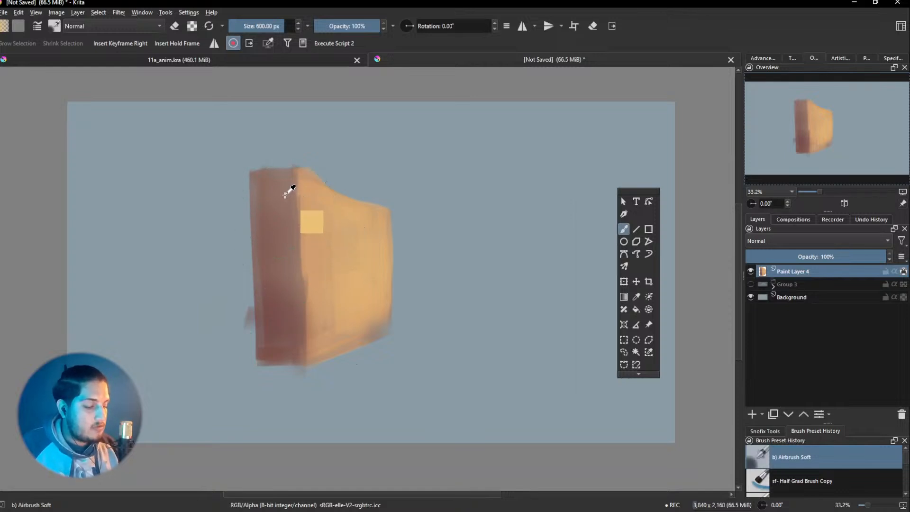
Switch to sf- Half Grad Brush Copy and break up the narrow face's gradient with strokes in sampled browns
{"action": "right_click", "coordinate": [293, 228]}
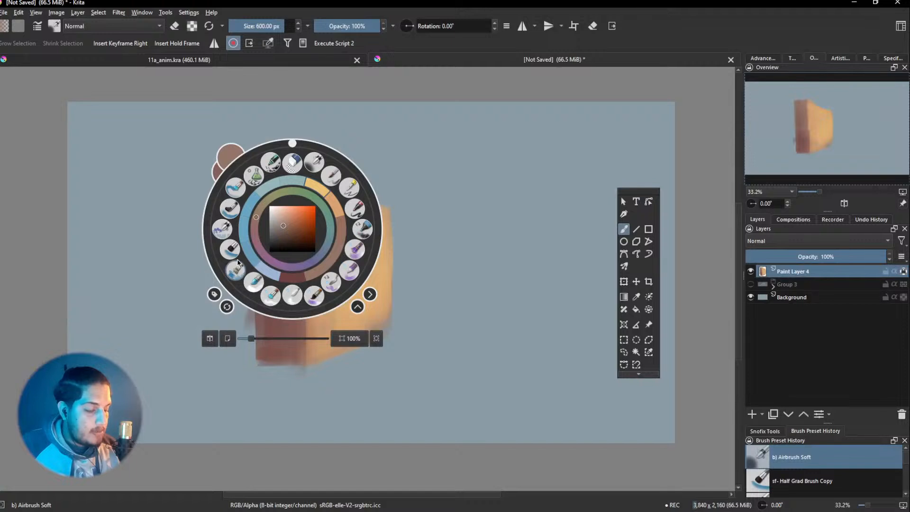
{"action": "left_click", "coordinate": [230, 248]}
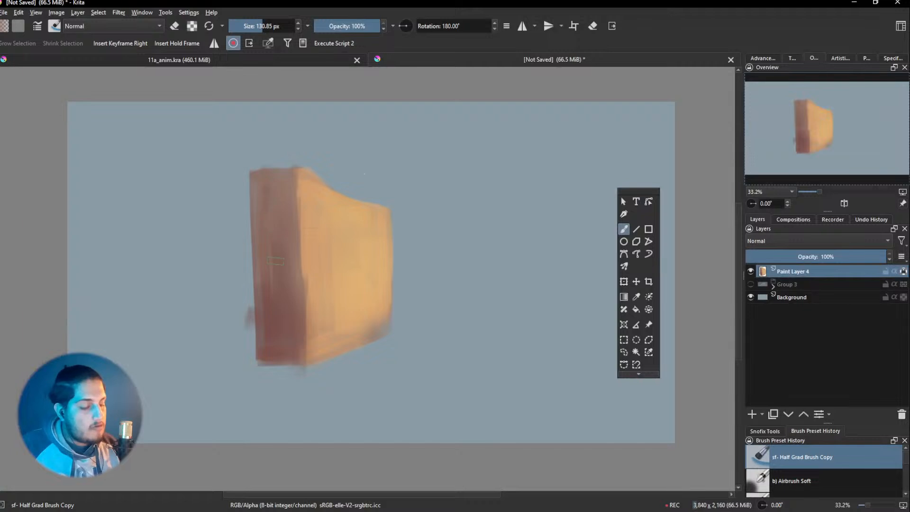
{"action": "left_click", "coordinate": [282, 316], "text": "ctrl"}
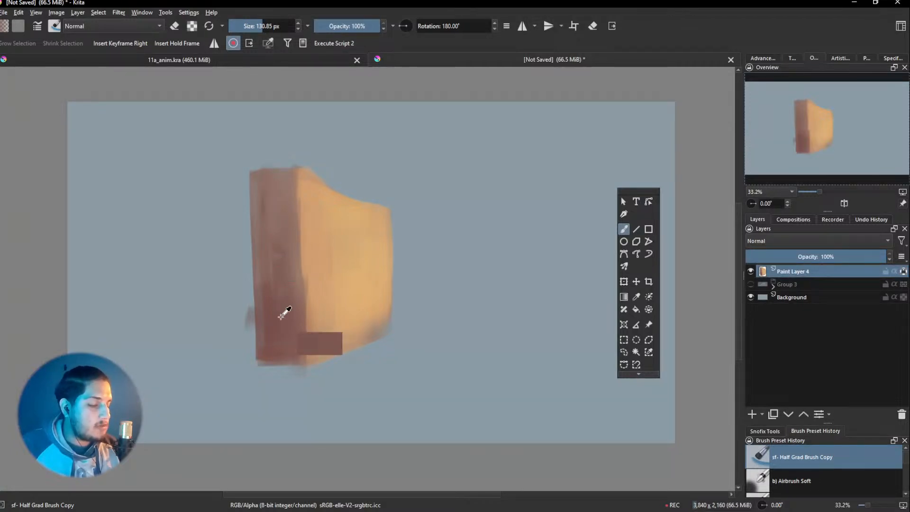
{"action": "left_click", "coordinate": [266, 259], "text": "ctrl"}
{"action": "left_click_drag", "start_coordinate": [268, 260], "coordinate": [272, 315]}
{"action": "left_click", "coordinate": [288, 317], "text": "ctrl"}
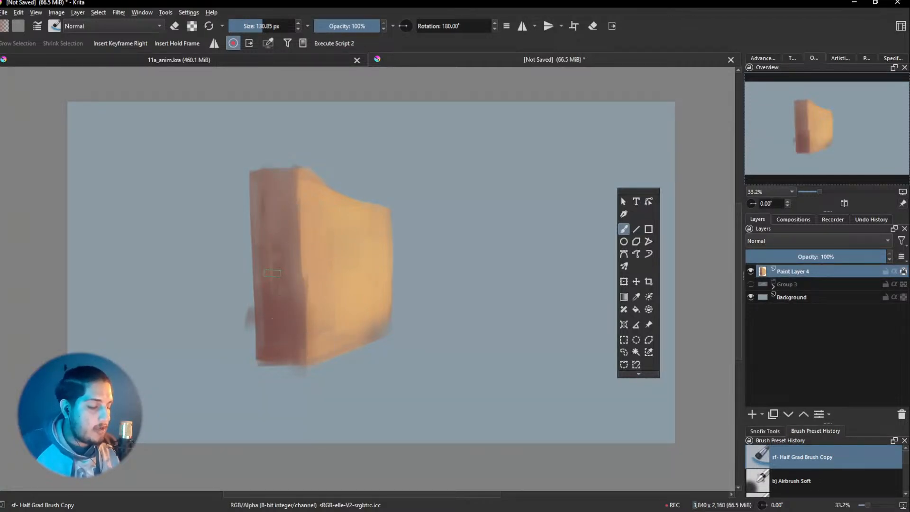
{"action": "left_click", "coordinate": [291, 304], "text": "ctrl"}
{"action": "left_click", "coordinate": [308, 259], "text": "ctrl"}
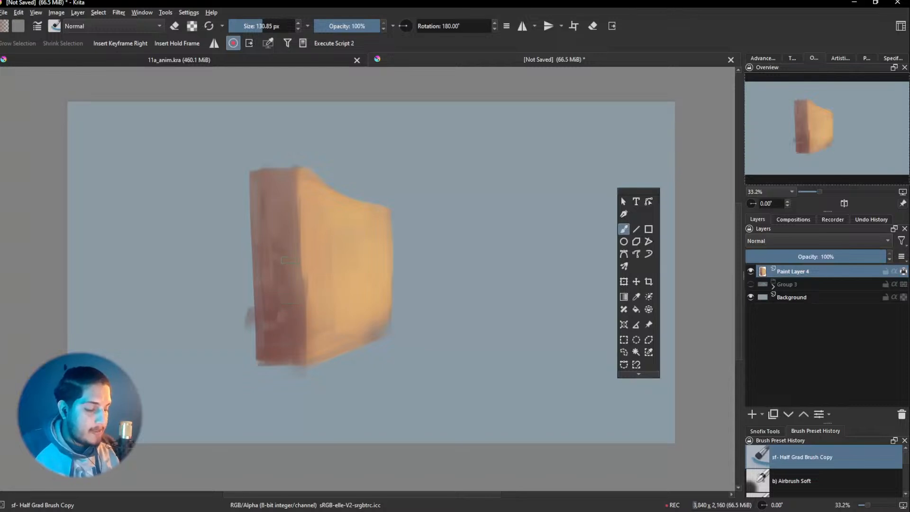
{"action": "left_click", "coordinate": [274, 274], "text": "ctrl"}
{"action": "mouse_move", "coordinate": [276, 290]}
{"action": "left_mouse_down"}
{"action": "mouse_move", "coordinate": [274, 257]}
{"action": "mouse_move", "coordinate": [294, 331]}
{"action": "mouse_move", "coordinate": [295, 291]}
{"action": "mouse_move", "coordinate": [313, 341]}
{"action": "mouse_move", "coordinate": [325, 309]}
{"action": "mouse_move", "coordinate": [296, 222]}
{"action": "left_mouse_up"}
Paint greyish strokes along the lower part of the block's side face and blend them with sampled orange tones
{"action": "left_click_drag", "start_coordinate": [322, 258], "coordinate": [366, 270]}
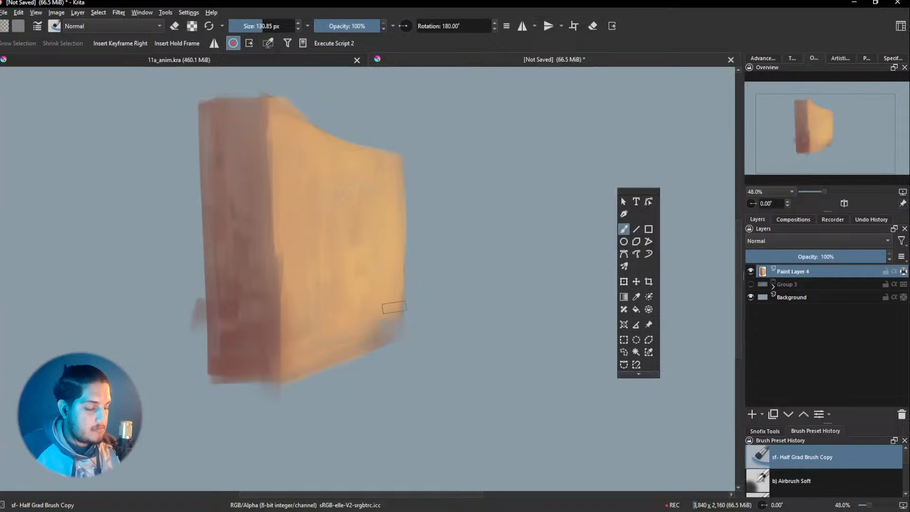
{"action": "left_click_drag", "start_coordinate": [394, 323], "coordinate": [374, 330]}
{"action": "left_click_drag", "start_coordinate": [393, 263], "coordinate": [402, 288]}
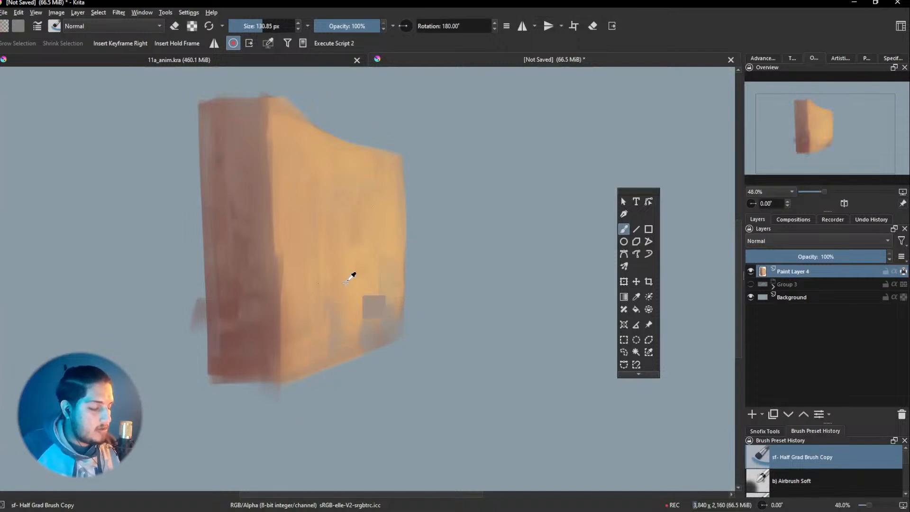
{"action": "left_click_drag", "start_coordinate": [347, 313], "coordinate": [338, 327]}
{"action": "left_click", "coordinate": [335, 342], "text": "ctrl"}
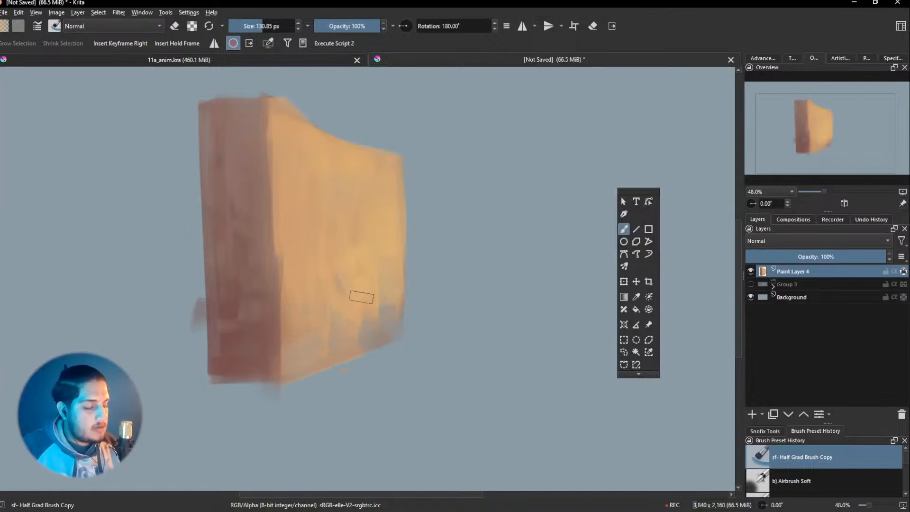
{"action": "scroll", "coordinate": [370, 302], "scroll_direction": "up", "scroll_amount": 1}
{"action": "scroll", "coordinate": [366, 275], "scroll_direction": "up", "scroll_amount": 1}
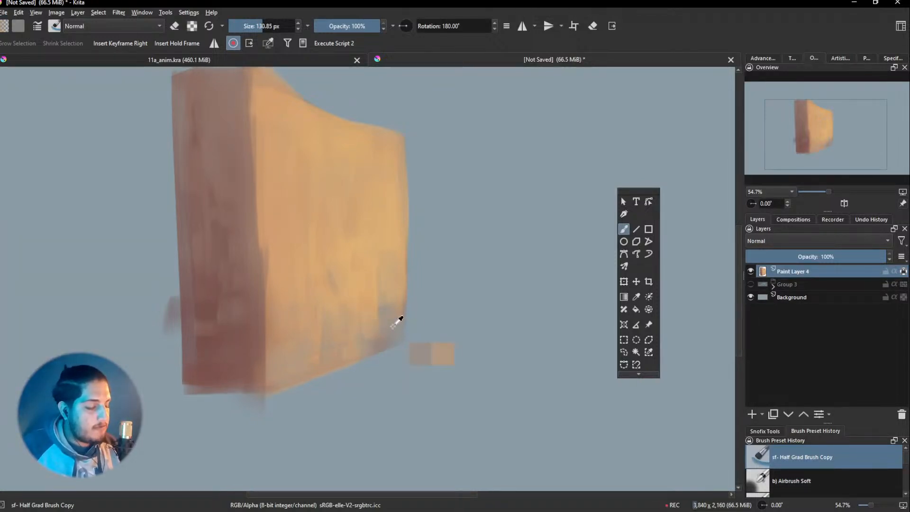
{"action": "left_click", "coordinate": [390, 271], "text": "ctrl"}
{"action": "mouse_move", "coordinate": [393, 314]}
{"action": "left_mouse_down"}
{"action": "mouse_move", "coordinate": [376, 363]}
{"action": "mouse_move", "coordinate": [386, 284]}
{"action": "left_mouse_up"}
Choose the sf- Scatter Color brush, group the block's layer and add a new paint layer above it in the group
{"action": "right_click", "coordinate": [385, 284]}
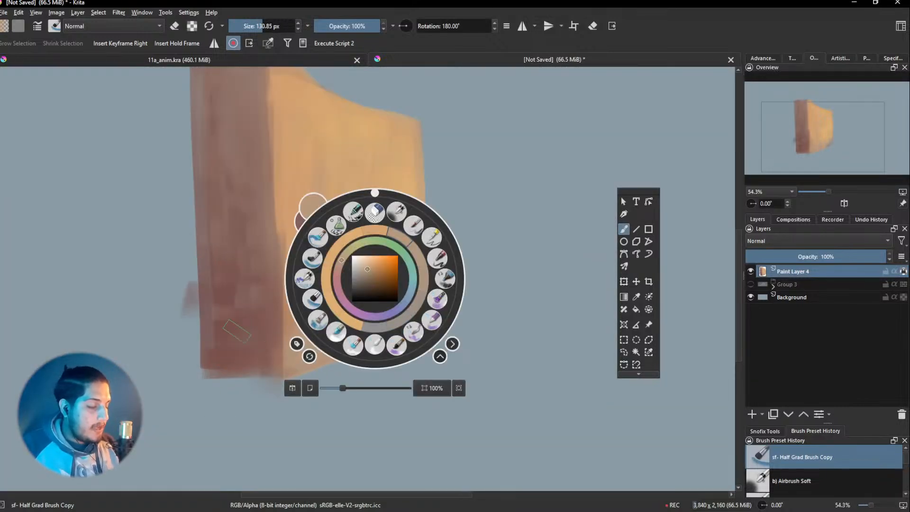
{"action": "left_click", "coordinate": [306, 279]}
{"action": "left_click_drag", "start_coordinate": [376, 254], "coordinate": [353, 332]}
{"action": "key", "text": "ctrl+g"}
{"action": "left_click", "coordinate": [751, 414]}
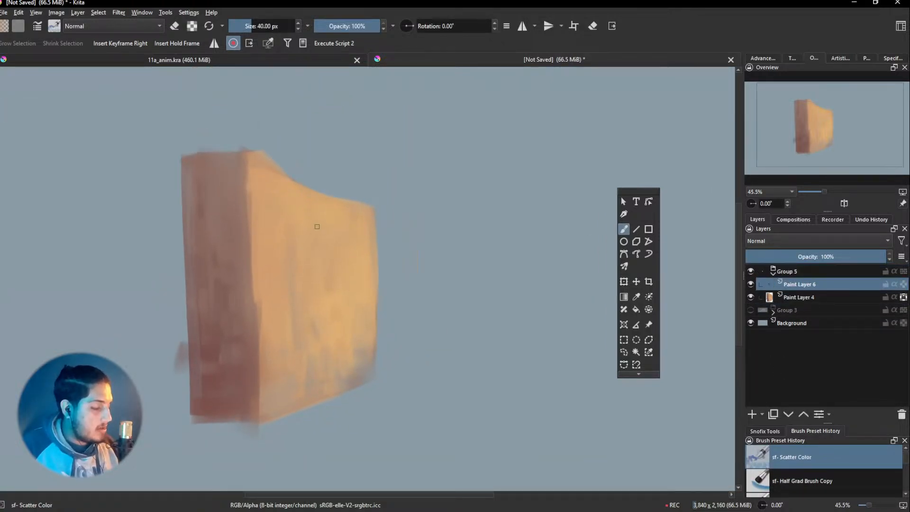
Try scattered-colour strokes on the new paint layer, undo them and turn on Inherit Alpha for that layer
{"action": "left_click_drag", "start_coordinate": [298, 282], "coordinate": [359, 282]}
{"action": "mouse_move", "coordinate": [310, 239]}
{"action": "left_mouse_down"}
{"action": "mouse_move", "coordinate": [322, 355]}
{"action": "mouse_move", "coordinate": [324, 276]}
{"action": "mouse_move", "coordinate": [318, 293]}
{"action": "mouse_move", "coordinate": [260, 291]}
{"action": "mouse_move", "coordinate": [278, 344]}
{"action": "left_mouse_up"}
{"action": "key", "text": "ctrl+z"}
{"action": "left_click", "coordinate": [894, 285]}
{"action": "key", "text": "ctrl+z"}
Paint scattered-colour patches over the side face and upper dividing corner with an 88.50 px brush, undoing the unwanted strokes
{"action": "mouse_move", "coordinate": [341, 298]}
{"action": "left_mouse_down"}
{"action": "mouse_move", "coordinate": [316, 275]}
{"action": "mouse_move", "coordinate": [320, 286]}
{"action": "mouse_move", "coordinate": [338, 240]}
{"action": "mouse_move", "coordinate": [353, 291]}
{"action": "left_mouse_up"}
{"action": "key", "text": "ctrl+z"}
{"action": "key", "text": "ctrl+z"}
{"action": "left_click_drag", "start_coordinate": [373, 335], "coordinate": [356, 335]}
{"action": "mouse_move", "coordinate": [345, 267]}
{"action": "left_mouse_down"}
{"action": "mouse_move", "coordinate": [353, 296]}
{"action": "mouse_move", "coordinate": [342, 293]}
{"action": "left_mouse_up"}
{"action": "key", "text": "ctrl+z"}
{"action": "left_click_drag", "start_coordinate": [327, 247], "coordinate": [326, 353]}
{"action": "key", "text": "ctrl+z"}
{"action": "left_click_drag", "start_coordinate": [354, 323], "coordinate": [345, 323]}
{"action": "mouse_move", "coordinate": [327, 256]}
{"action": "left_mouse_down"}
{"action": "mouse_move", "coordinate": [329, 342]}
{"action": "mouse_move", "coordinate": [297, 195]}
{"action": "mouse_move", "coordinate": [349, 314]}
{"action": "mouse_move", "coordinate": [291, 402]}
{"action": "left_mouse_up"}
{"action": "key", "text": "ctrl+z"}
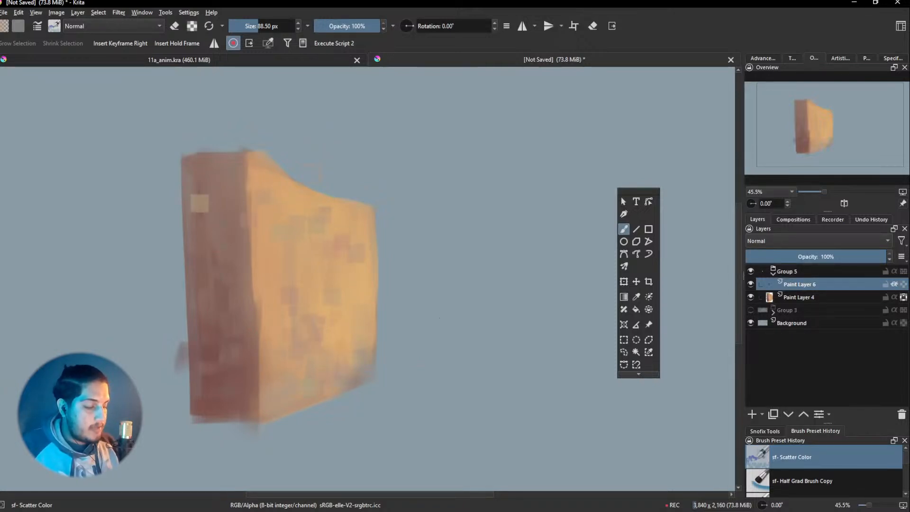
{"action": "left_click_drag", "start_coordinate": [250, 223], "coordinate": [251, 170]}
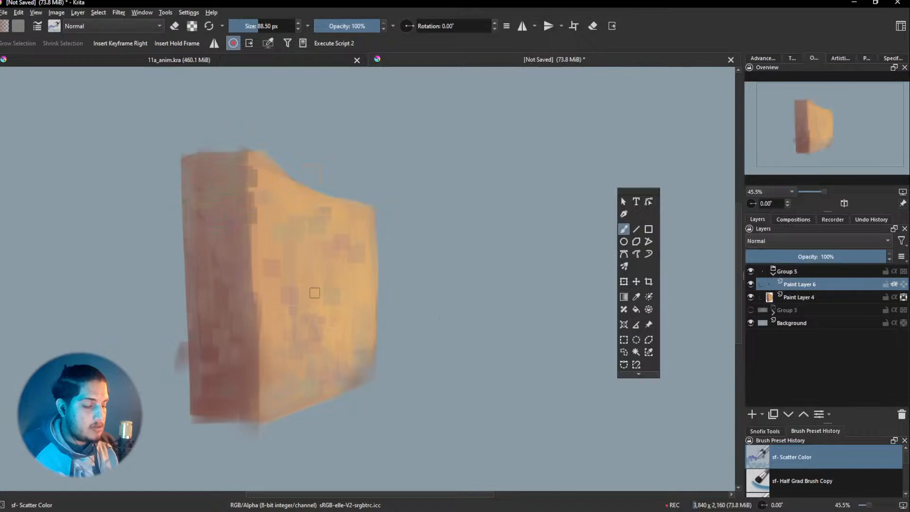
{"action": "left_click_drag", "start_coordinate": [350, 196], "coordinate": [380, 284]}
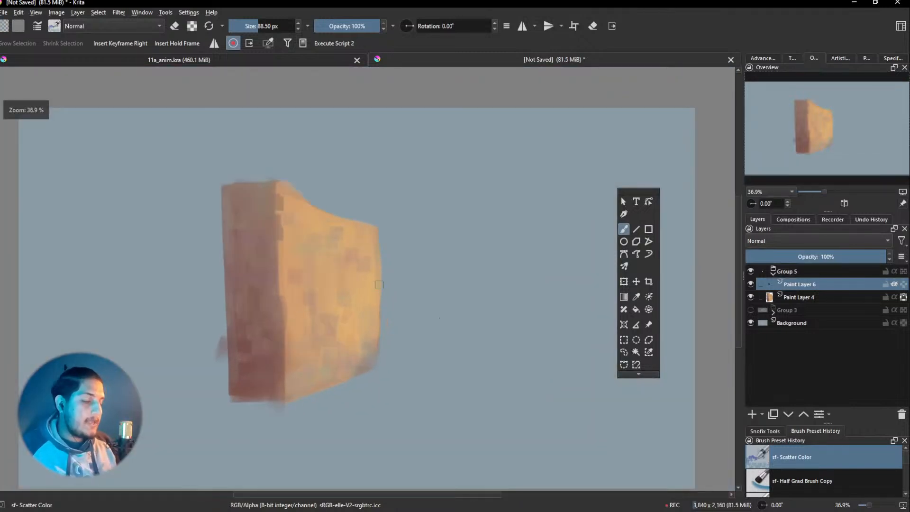
Switch back to sf- Half Grad Brush Copy and soften the scattered patches on the side face with orange strokes
{"action": "right_click", "coordinate": [335, 233]}
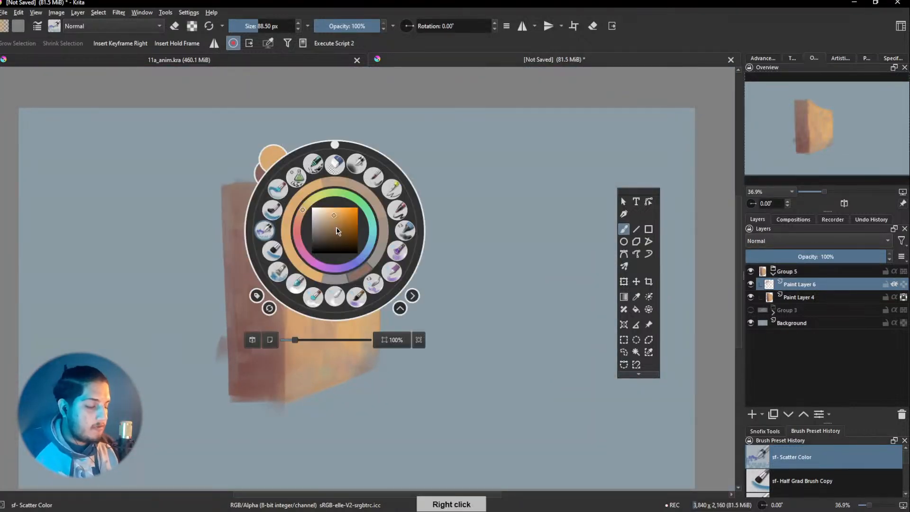
{"action": "left_click", "coordinate": [275, 252]}
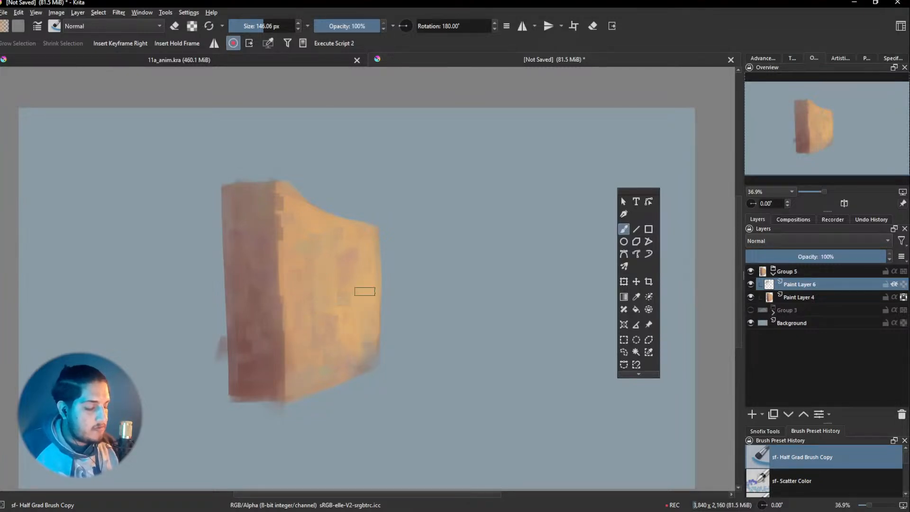
{"action": "mouse_move", "coordinate": [362, 243]}
{"action": "left_mouse_down"}
{"action": "mouse_move", "coordinate": [367, 304]}
{"action": "mouse_move", "coordinate": [356, 315]}
{"action": "left_mouse_up"}
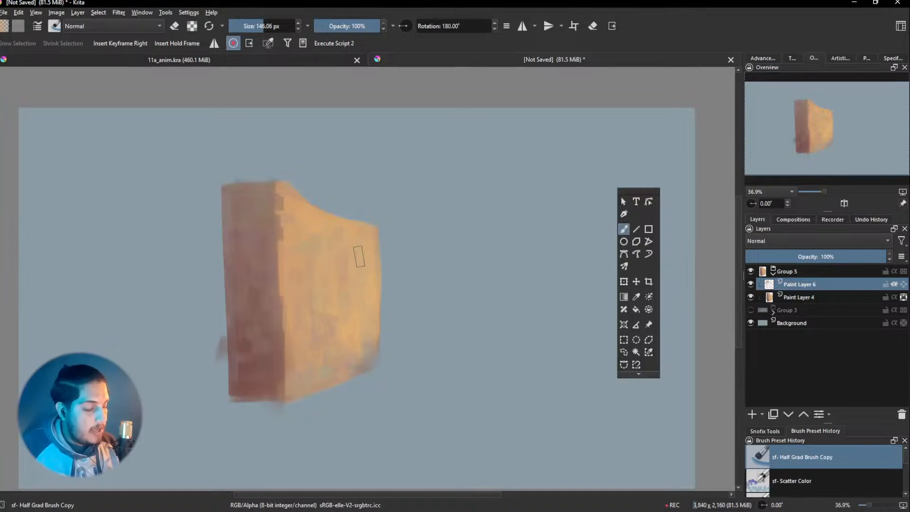
{"action": "scroll", "coordinate": [377, 313], "scroll_direction": "down", "scroll_amount": 3}
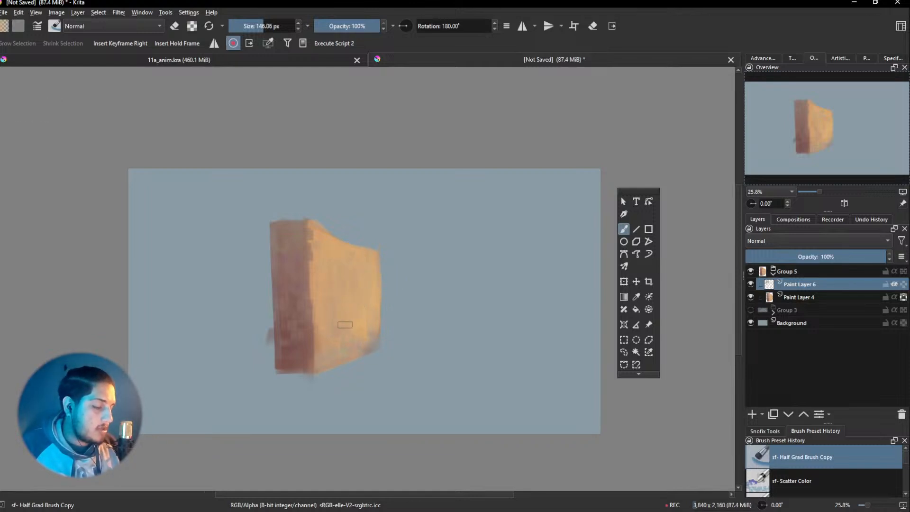
Rework the side face's lower far corner with sampled-colour strokes and enlarge the brush to 201.93 px
{"action": "left_click", "coordinate": [374, 351], "text": "ctrl"}
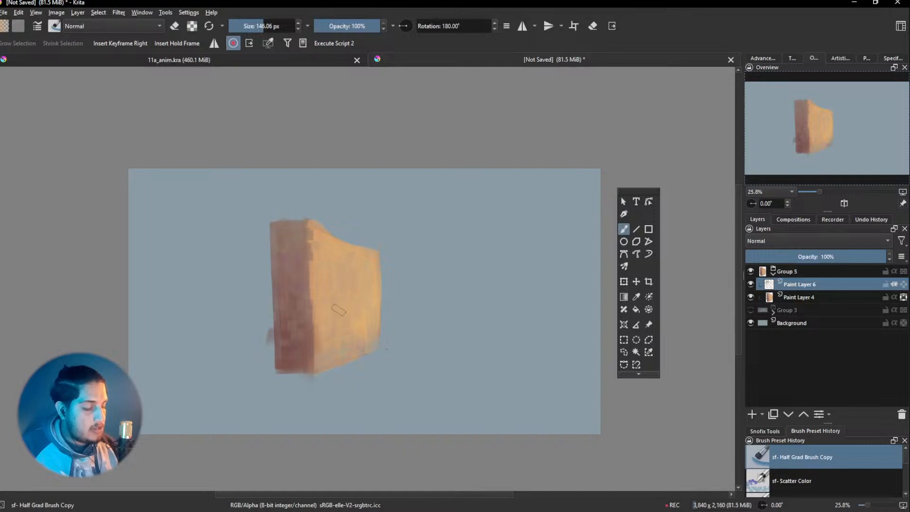
{"action": "mouse_move", "coordinate": [380, 353]}
{"action": "left_mouse_down"}
{"action": "mouse_move", "coordinate": [381, 376]}
{"action": "mouse_move", "coordinate": [382, 361]}
{"action": "left_mouse_up"}
{"action": "left_click_drag", "start_coordinate": [346, 292], "coordinate": [372, 292]}
{"action": "left_click_drag", "start_coordinate": [376, 341], "coordinate": [367, 381]}
{"action": "left_click_drag", "start_coordinate": [364, 363], "coordinate": [372, 314]}
Refine the side face's upper edge and the top of the dividing corner with sampled orange and brown strokes
{"action": "left_click", "coordinate": [337, 230], "text": "ctrl"}
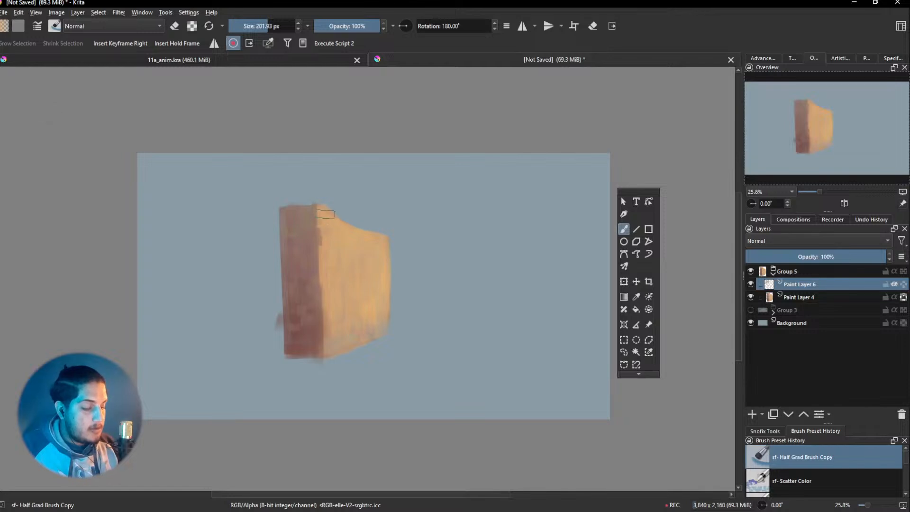
{"action": "left_click", "coordinate": [311, 300], "text": "ctrl"}
{"action": "mouse_move", "coordinate": [326, 219]}
{"action": "left_mouse_down", "text": "ctrl"}
{"action": "mouse_move", "coordinate": [325, 178]}
{"action": "mouse_move", "coordinate": [343, 216]}
{"action": "left_mouse_up", "text": "ctrl"}
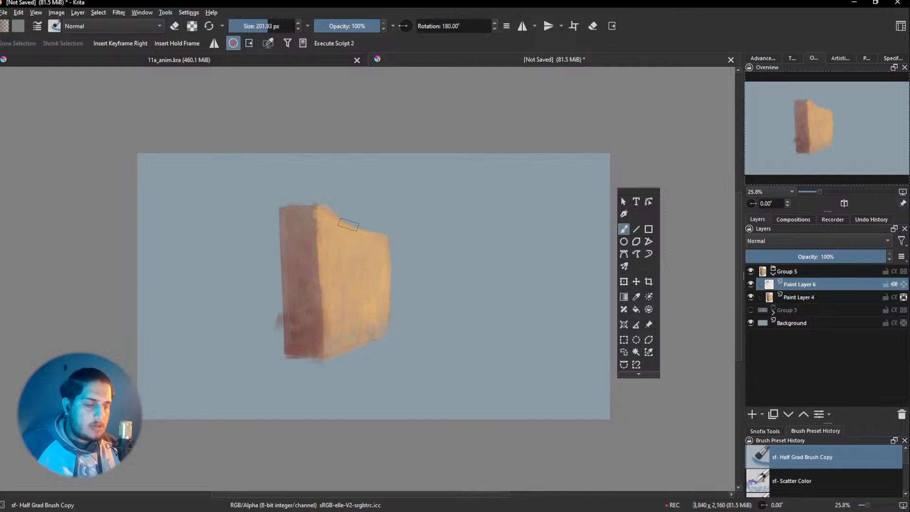
{"action": "left_click", "coordinate": [330, 231], "text": "ctrl"}
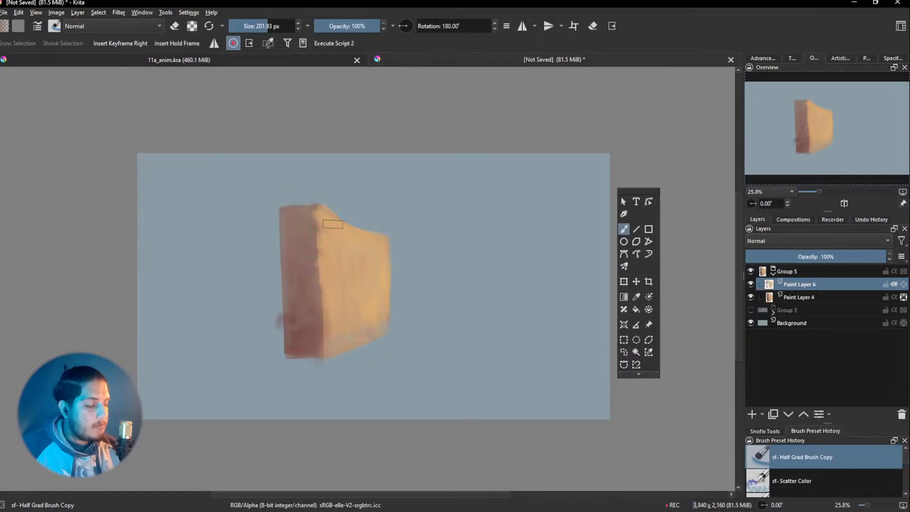
{"action": "mouse_move", "coordinate": [339, 317]}
{"action": "left_mouse_down"}
{"action": "mouse_move", "coordinate": [329, 340]}
{"action": "mouse_move", "coordinate": [327, 308]}
{"action": "left_mouse_up"}
Shape an irregular dividing edge between the two faces with alternating strokes of sampled brown and orange
{"action": "left_click", "coordinate": [295, 263], "text": "ctrl"}
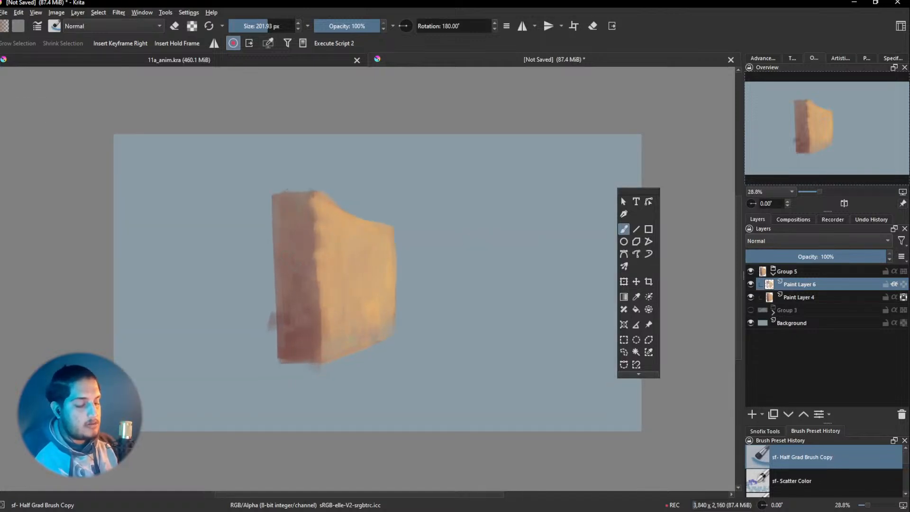
{"action": "left_click", "coordinate": [339, 284], "text": "ctrl"}
{"action": "left_click_drag", "start_coordinate": [324, 265], "coordinate": [329, 233]}
{"action": "left_click", "coordinate": [302, 277], "text": "ctrl"}
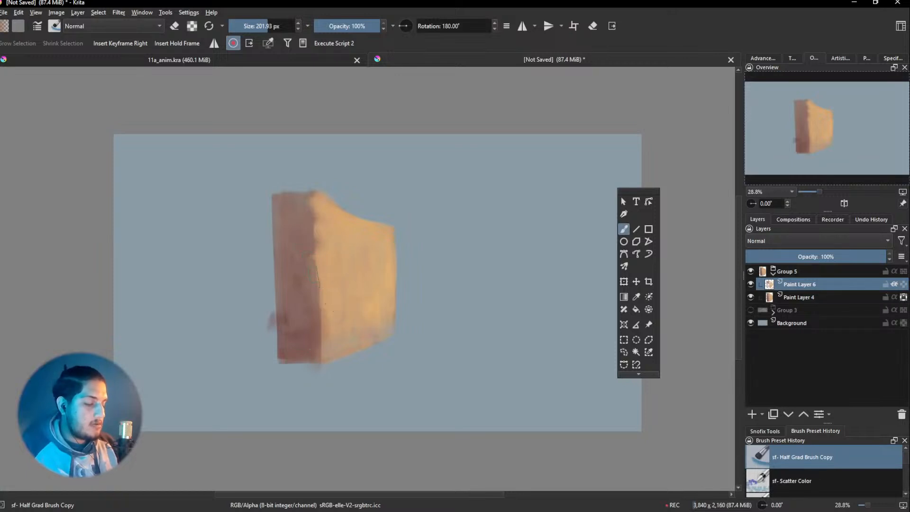
{"action": "left_click_drag", "start_coordinate": [353, 292], "coordinate": [384, 303]}
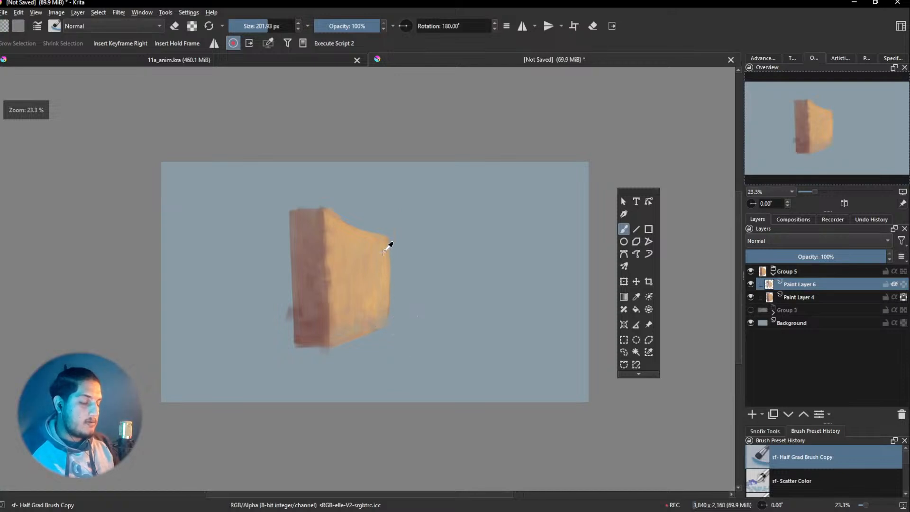
Merge Paint Layer 6 with Paint Layer 4 into a single block layer
{"action": "key", "text": "e"}
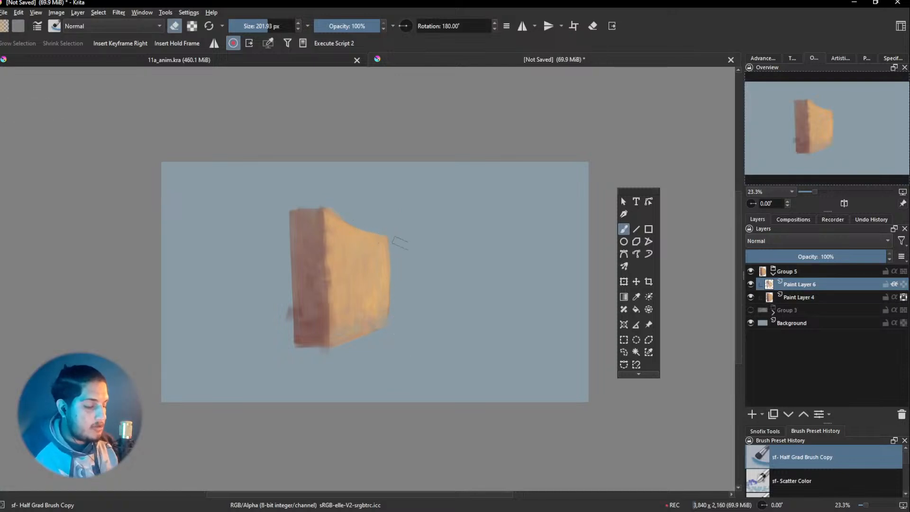
{"action": "left_click", "coordinate": [821, 302], "text": "ctrl"}
{"action": "key", "text": "ctrl+e"}
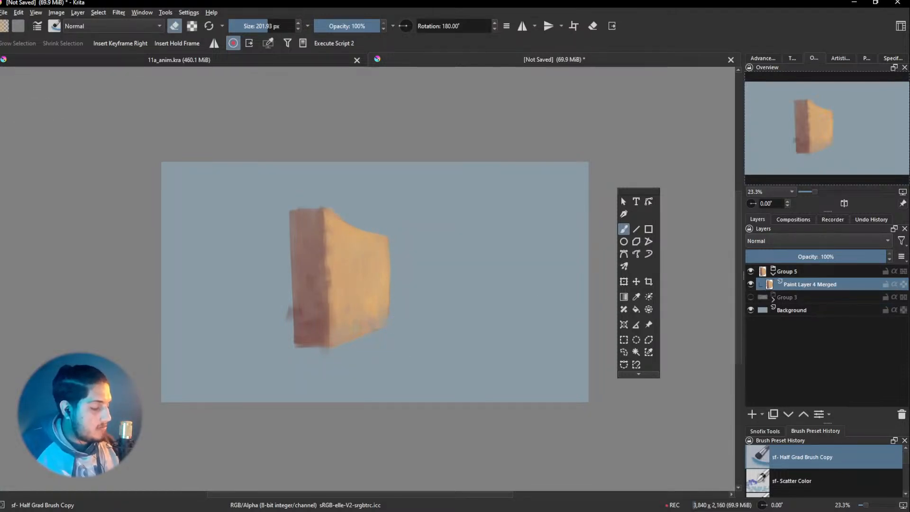
Trim the block's upper slope, far vertical edge and the stray smudge on the brown face using sf- Half Grad Brush Copy in erase mode
{"action": "key", "text": "e"}
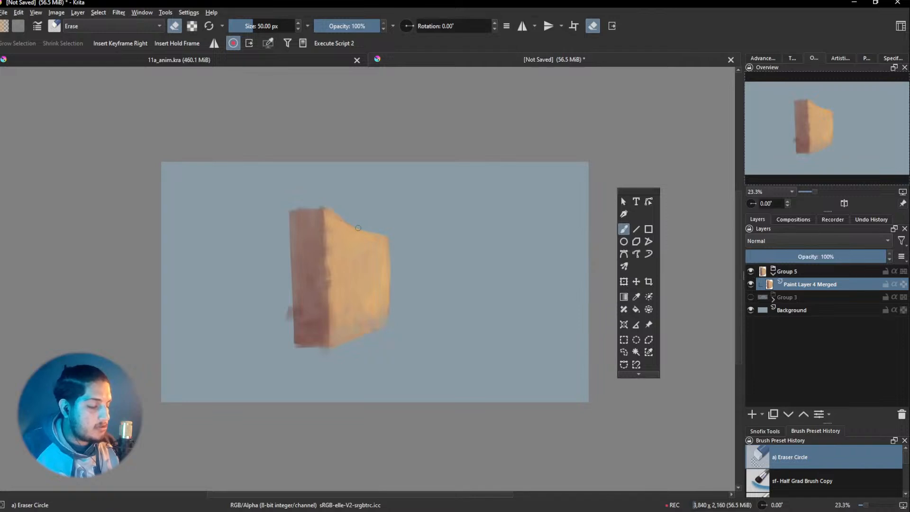
{"action": "key", "text": "e"}
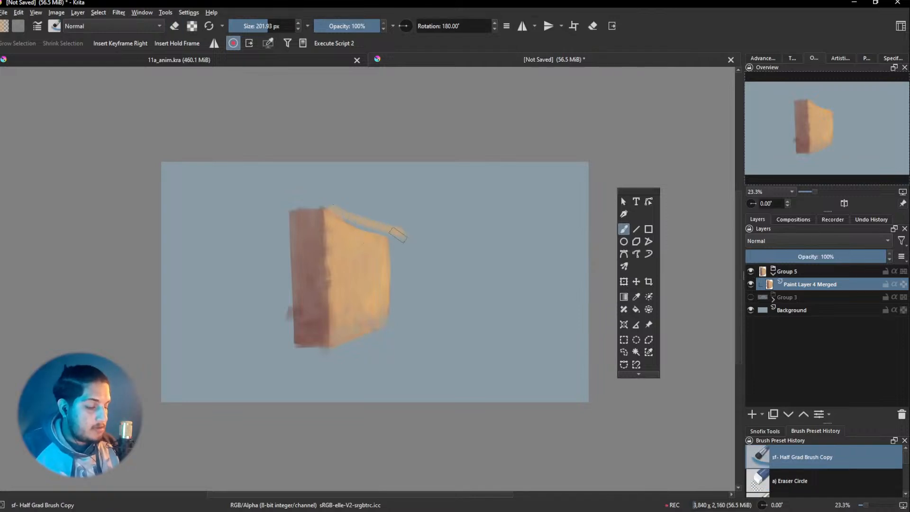
{"action": "key", "text": "e"}
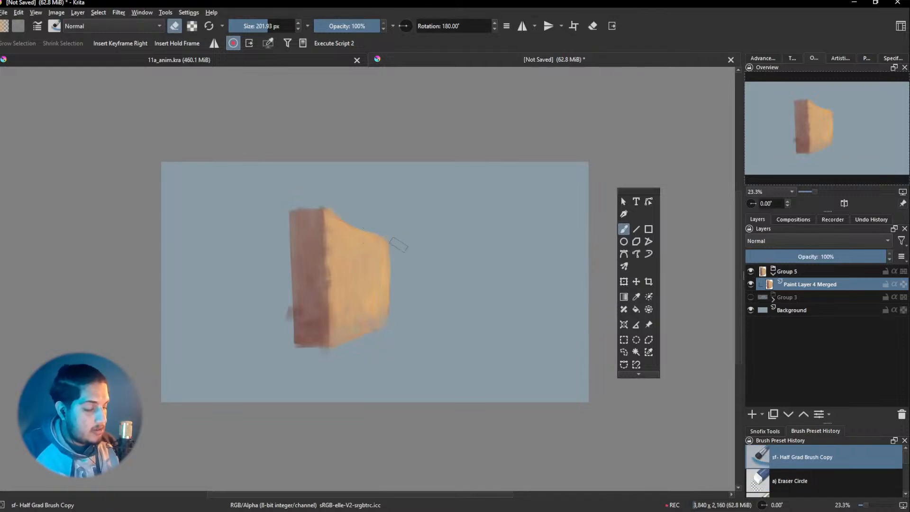
{"action": "left_click_drag", "start_coordinate": [388, 241], "coordinate": [399, 338]}
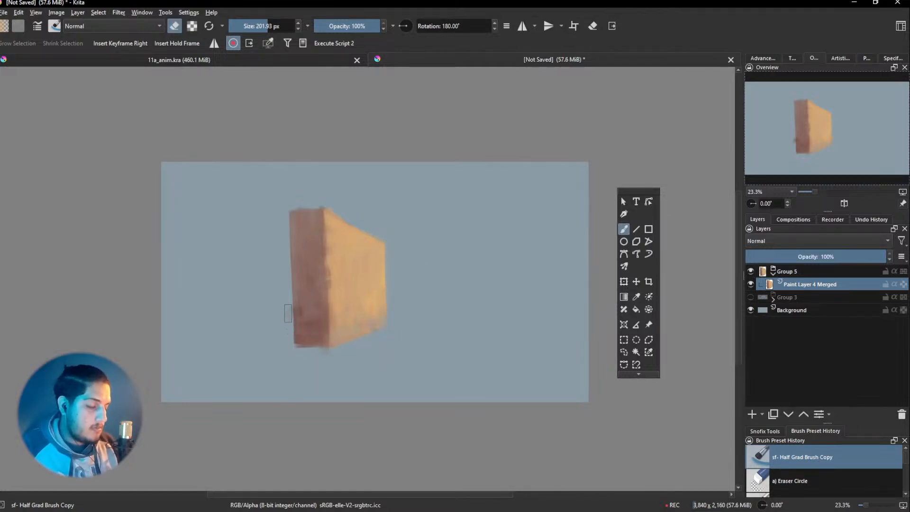
{"action": "key", "text": "e"}
Add a new paint layer in Group 5 and place it below the merged block layer
{"action": "mouse_move", "coordinate": [465, 296]}
{"action": "left_mouse_down"}
{"action": "mouse_move", "coordinate": [451, 331]}
{"action": "mouse_move", "coordinate": [458, 301]}
{"action": "mouse_move", "coordinate": [457, 320]}
{"action": "left_mouse_up"}
{"action": "mouse_move", "coordinate": [457, 319]}
{"action": "left_mouse_down"}
{"action": "mouse_move", "coordinate": [445, 296]}
{"action": "mouse_move", "coordinate": [398, 258]}
{"action": "left_mouse_up"}
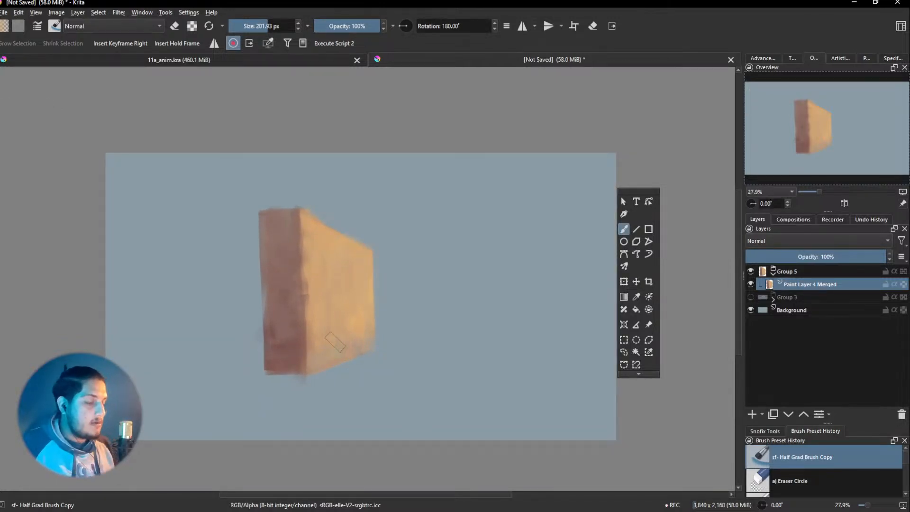
{"action": "left_click", "coordinate": [807, 300]}
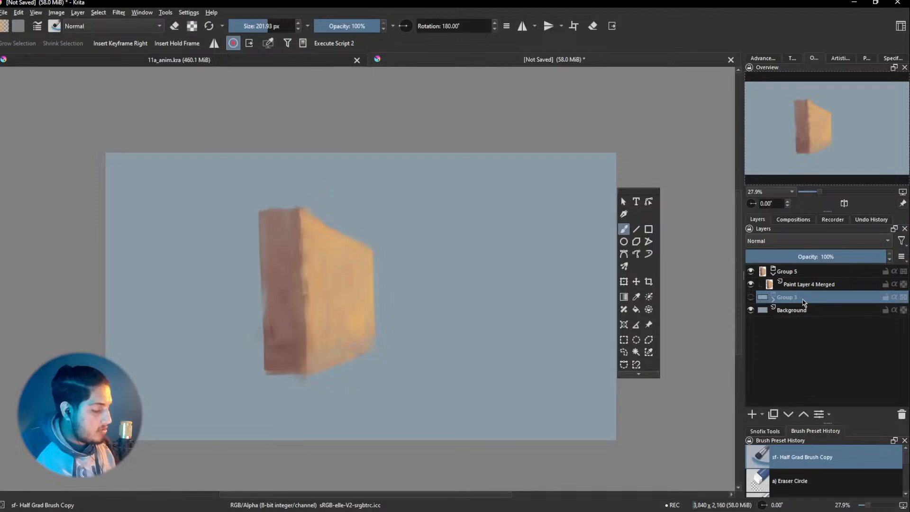
{"action": "left_click", "coordinate": [807, 285]}
{"action": "left_click", "coordinate": [752, 414]}
{"action": "mouse_move", "coordinate": [809, 286]}
{"action": "left_mouse_down"}
{"action": "mouse_move", "coordinate": [805, 306]}
{"action": "mouse_move", "coordinate": [794, 304]}
{"action": "left_mouse_up"}
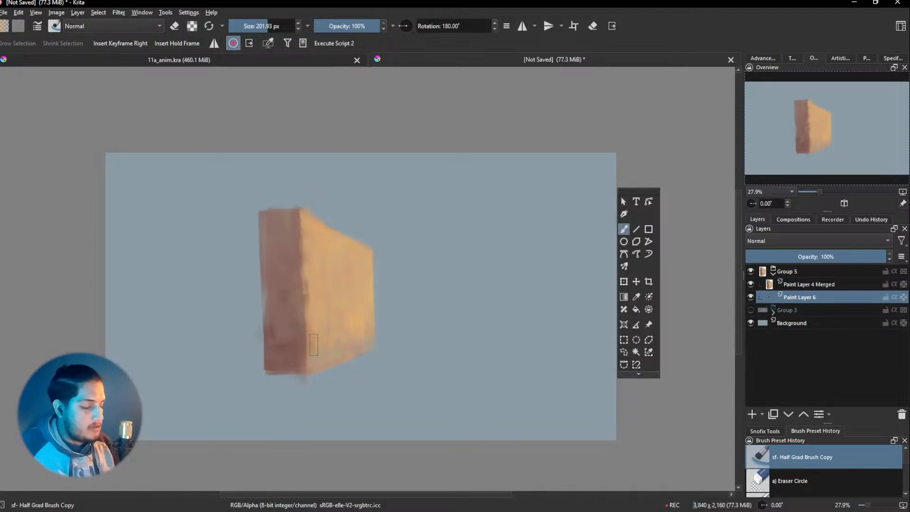
Choose a muted green, try ground strokes across the block's base and undo them
{"action": "right_click", "coordinate": [396, 335]}
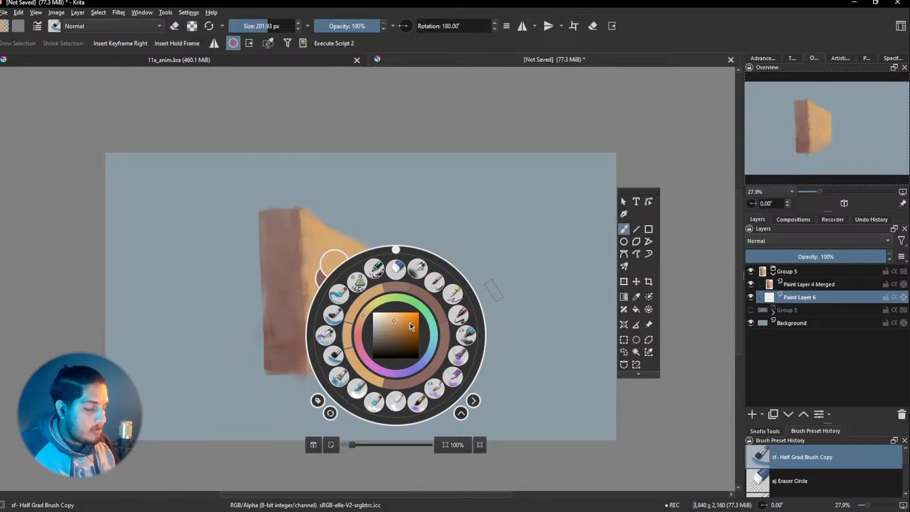
{"action": "left_click", "coordinate": [405, 299]}
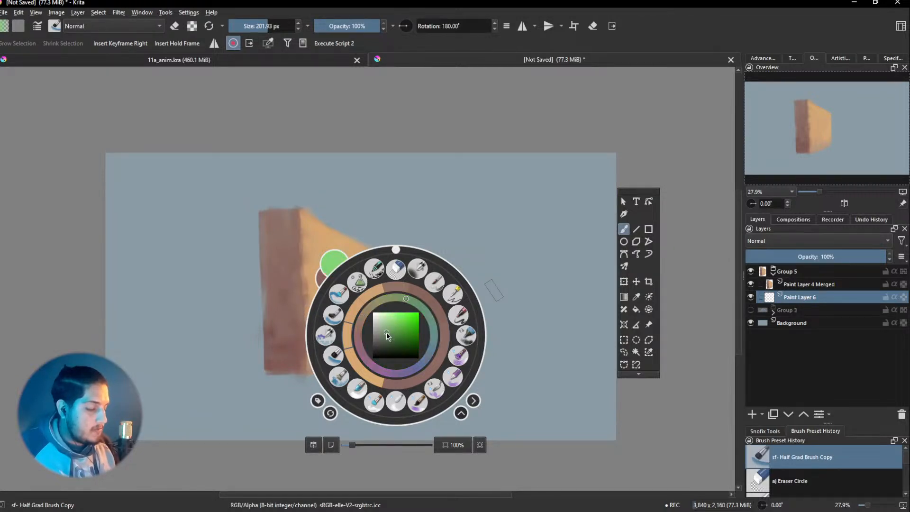
{"action": "left_click", "coordinate": [423, 309]}
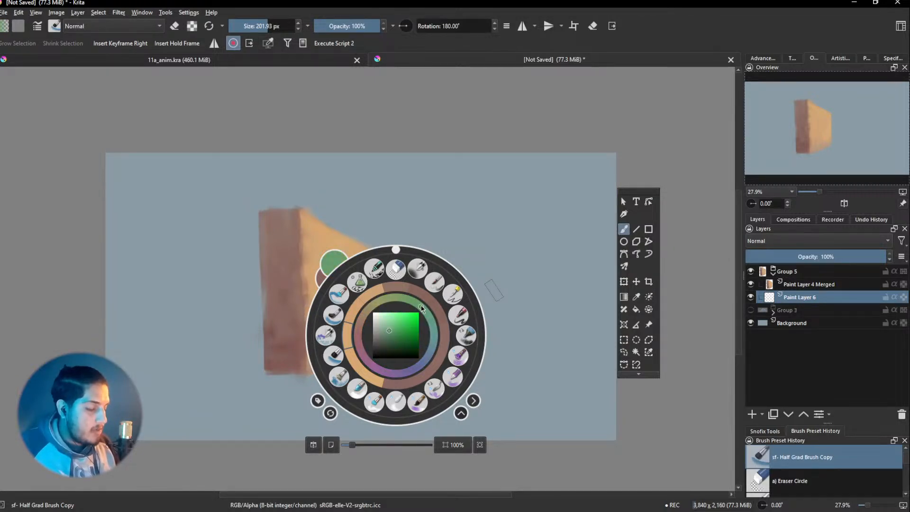
{"action": "left_click_drag", "start_coordinate": [389, 330], "coordinate": [385, 338]}
{"action": "right_click", "coordinate": [386, 338]}
{"action": "mouse_move", "coordinate": [176, 364]}
{"action": "left_mouse_down"}
{"action": "mouse_move", "coordinate": [444, 356]}
{"action": "mouse_move", "coordinate": [435, 375]}
{"action": "mouse_move", "coordinate": [345, 381]}
{"action": "mouse_move", "coordinate": [345, 356]}
{"action": "left_mouse_up"}
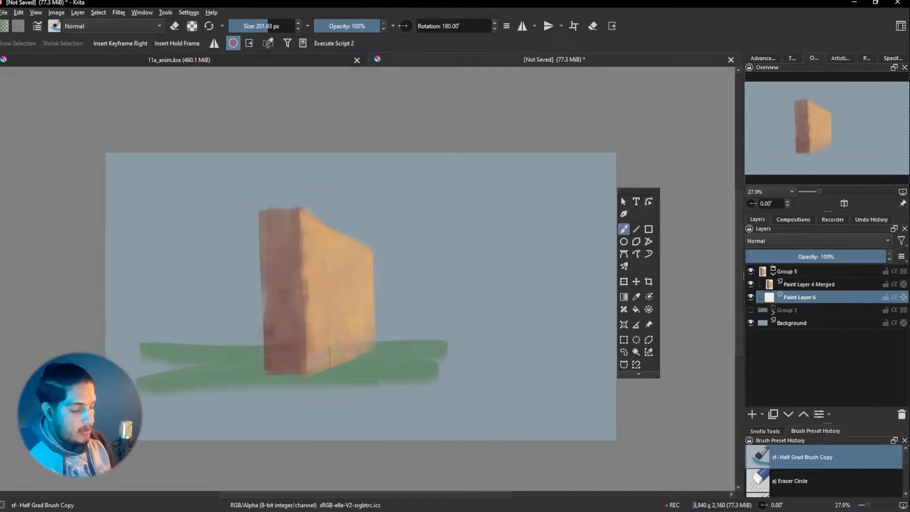
{"action": "key", "text": "ctrl+z"}
Darken the green and paint a broad oval ground patch around the block's base
{"action": "right_click", "coordinate": [413, 321]}
{"action": "left_click_drag", "start_coordinate": [403, 333], "coordinate": [404, 325]}
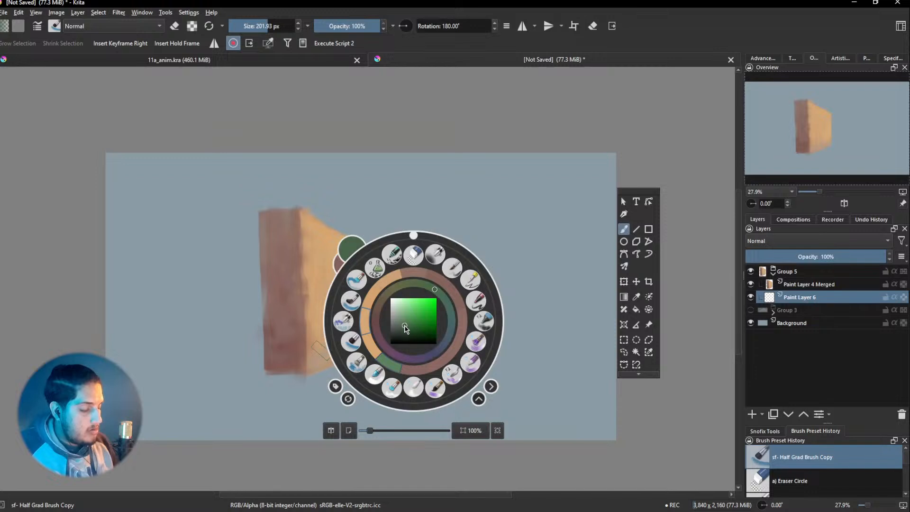
{"action": "left_click", "coordinate": [253, 401]}
{"action": "left_click_drag", "start_coordinate": [114, 353], "coordinate": [473, 348]}
{"action": "left_click_drag", "start_coordinate": [171, 365], "coordinate": [476, 366]}
{"action": "left_click_drag", "start_coordinate": [402, 381], "coordinate": [169, 372]}
{"action": "mouse_move", "coordinate": [302, 368]}
{"action": "left_mouse_down"}
{"action": "mouse_move", "coordinate": [229, 384]}
{"action": "mouse_move", "coordinate": [409, 385]}
{"action": "mouse_move", "coordinate": [229, 390]}
{"action": "mouse_move", "coordinate": [367, 388]}
{"action": "mouse_move", "coordinate": [289, 381]}
{"action": "mouse_move", "coordinate": [340, 344]}
{"action": "mouse_move", "coordinate": [263, 346]}
{"action": "left_mouse_up"}
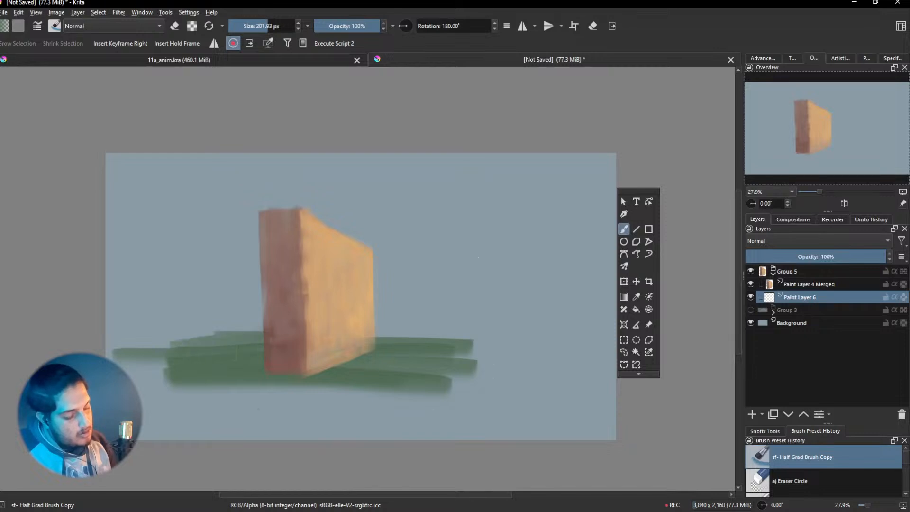
{"action": "mouse_move", "coordinate": [213, 394]}
{"action": "left_mouse_down"}
{"action": "mouse_move", "coordinate": [225, 413]}
{"action": "mouse_move", "coordinate": [299, 415]}
{"action": "mouse_move", "coordinate": [328, 398]}
{"action": "mouse_move", "coordinate": [399, 405]}
{"action": "mouse_move", "coordinate": [361, 405]}
{"action": "left_mouse_up"}
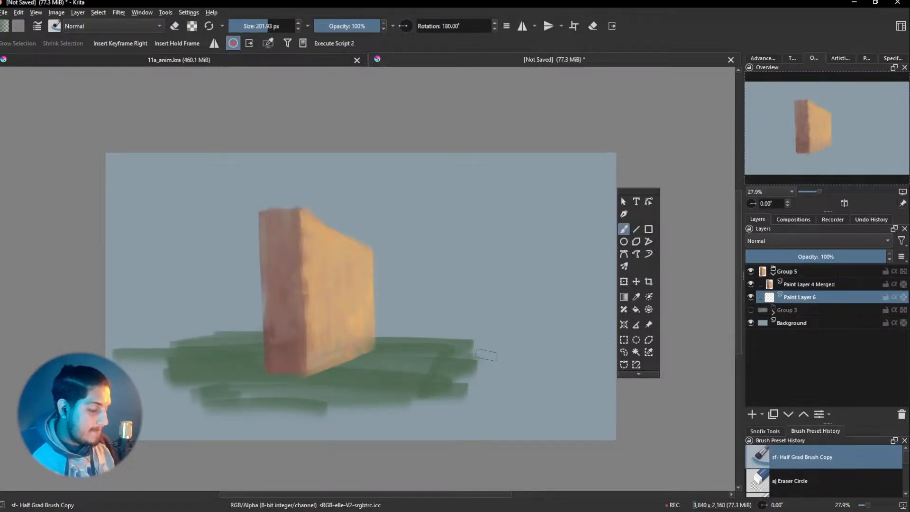
{"action": "mouse_move", "coordinate": [271, 369]}
{"action": "left_mouse_down"}
{"action": "mouse_move", "coordinate": [152, 386]}
{"action": "mouse_move", "coordinate": [142, 356]}
{"action": "mouse_move", "coordinate": [258, 341]}
{"action": "left_mouse_up"}
{"action": "mouse_move", "coordinate": [379, 342]}
{"action": "left_mouse_down"}
{"action": "mouse_move", "coordinate": [528, 365]}
{"action": "mouse_move", "coordinate": [473, 382]}
{"action": "left_mouse_up"}
{"action": "mouse_move", "coordinate": [272, 352]}
{"action": "left_mouse_down"}
{"action": "mouse_move", "coordinate": [302, 349]}
{"action": "mouse_move", "coordinate": [167, 357]}
{"action": "mouse_move", "coordinate": [196, 347]}
{"action": "mouse_move", "coordinate": [451, 338]}
{"action": "mouse_move", "coordinate": [348, 345]}
{"action": "mouse_move", "coordinate": [414, 342]}
{"action": "mouse_move", "coordinate": [427, 363]}
{"action": "left_mouse_up"}
{"action": "mouse_move", "coordinate": [388, 410]}
{"action": "left_mouse_down"}
{"action": "mouse_move", "coordinate": [220, 419]}
{"action": "mouse_move", "coordinate": [159, 391]}
{"action": "left_mouse_up"}
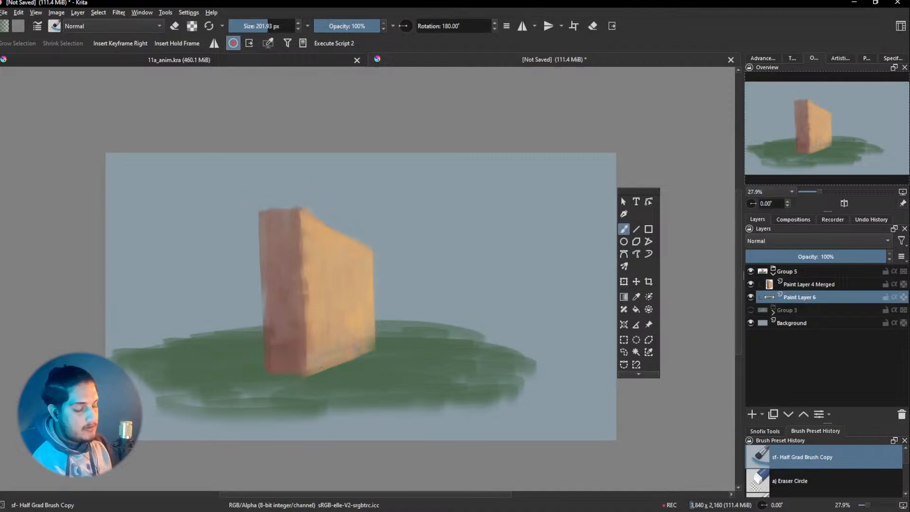
Switch to k) Blender Wet Area - deevad 23.01 at 193.47 px and soften the ground patch's outer edge on the orange face's side
{"action": "right_click", "coordinate": [480, 358]}
{"action": "left_click", "coordinate": [480, 424]}
{"action": "right_click", "coordinate": [504, 363]}
{"action": "right_click", "coordinate": [414, 378]}
{"action": "left_click_drag", "start_coordinate": [432, 386], "coordinate": [486, 385], "text": "shift"}
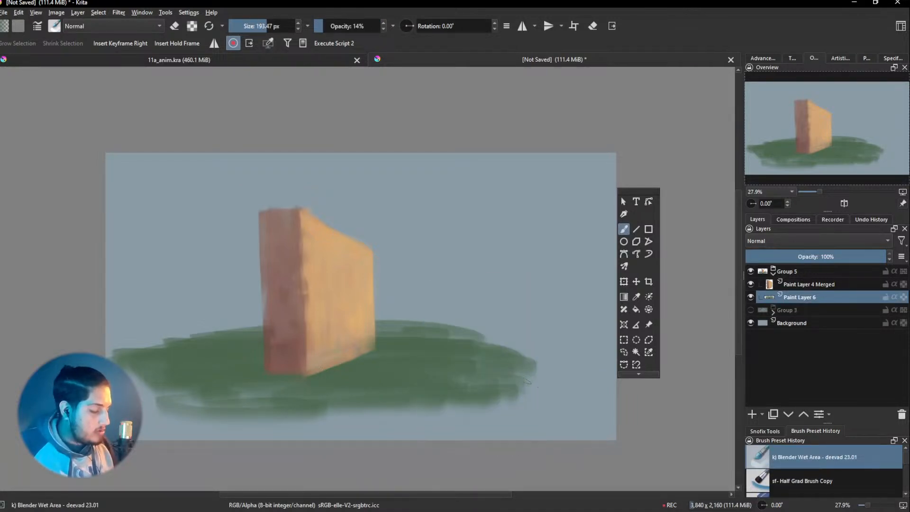
{"action": "mouse_move", "coordinate": [519, 349]}
{"action": "left_mouse_down"}
{"action": "mouse_move", "coordinate": [465, 343]}
{"action": "mouse_move", "coordinate": [528, 384]}
{"action": "left_mouse_up"}
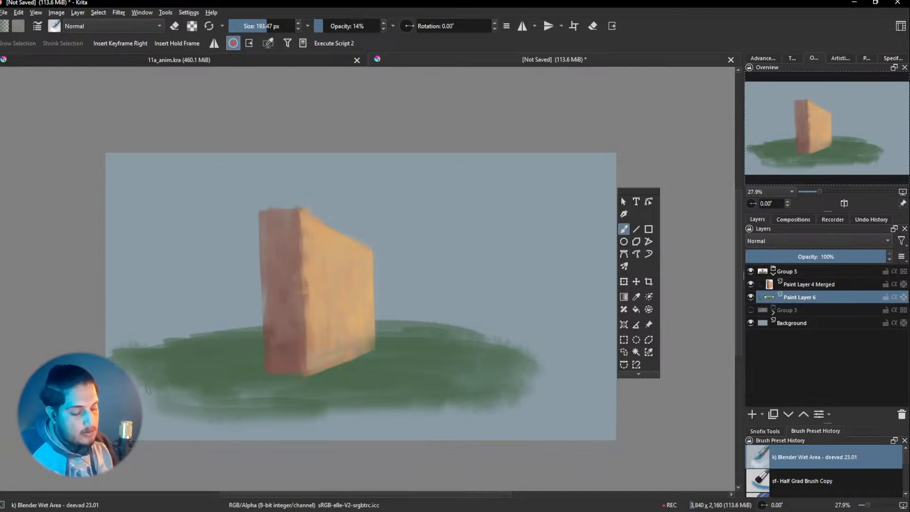
Switch to k) Blender Blur at 183.55 px and blur the ground patch's outer and lower edges
{"action": "right_click", "coordinate": [253, 364]}
{"action": "left_click", "coordinate": [254, 429]}
{"action": "left_click_drag", "start_coordinate": [137, 383], "coordinate": [194, 383], "text": "shift"}
{"action": "left_click_drag", "start_coordinate": [351, 419], "coordinate": [524, 402]}
Return to sf- Half Grad Brush Copy at 143.92 px and trim the ground patch's upper edge in erase mode
{"action": "right_click", "coordinate": [538, 360]}
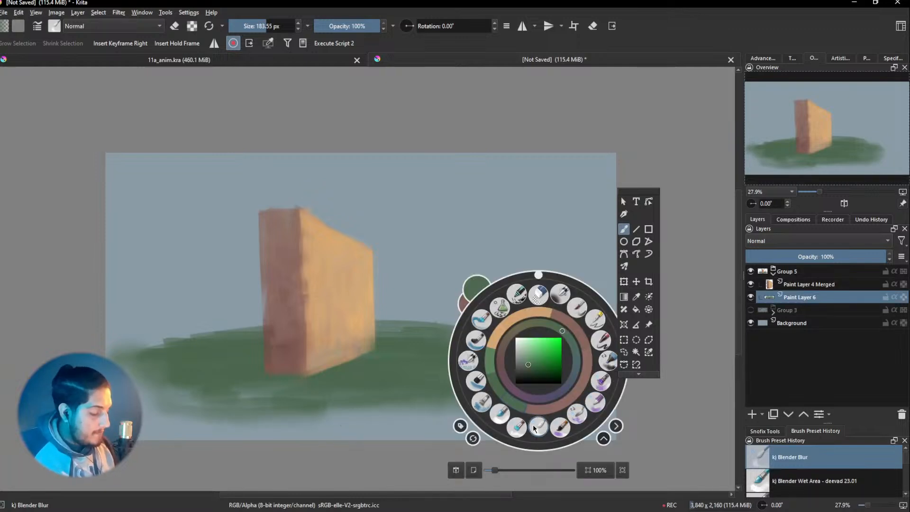
{"action": "left_click", "coordinate": [476, 380]}
{"action": "left_click_drag", "start_coordinate": [534, 313], "coordinate": [571, 313], "text": "shift"}
{"action": "mouse_move", "coordinate": [484, 334]}
{"action": "left_mouse_down"}
{"action": "mouse_move", "coordinate": [528, 335]}
{"action": "mouse_move", "coordinate": [486, 326]}
{"action": "mouse_move", "coordinate": [550, 361]}
{"action": "left_mouse_up"}
{"action": "key", "text": "ctrl+z"}
{"action": "key", "text": "e"}
{"action": "key", "text": "ctrl+z"}
{"action": "left_click_drag", "start_coordinate": [460, 321], "coordinate": [544, 354]}
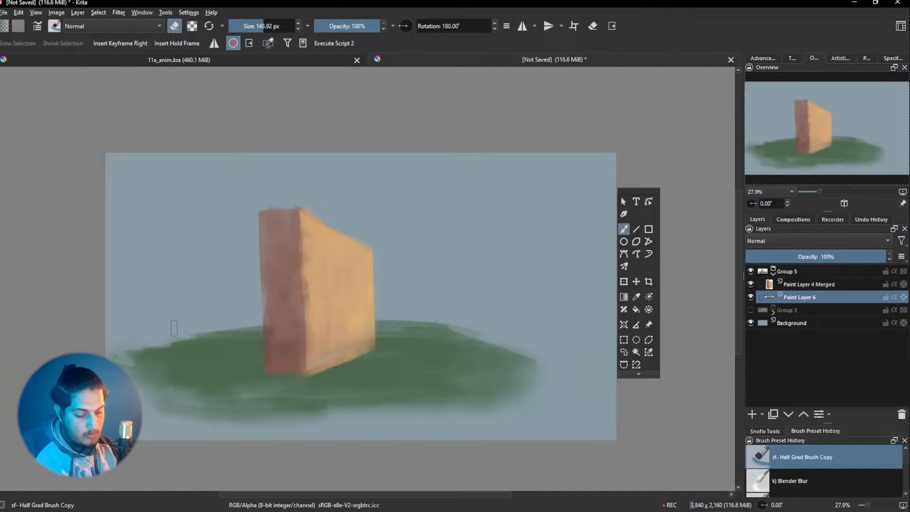
{"action": "left_click_drag", "start_coordinate": [426, 341], "coordinate": [456, 358]}
{"action": "right_click", "coordinate": [466, 350]}
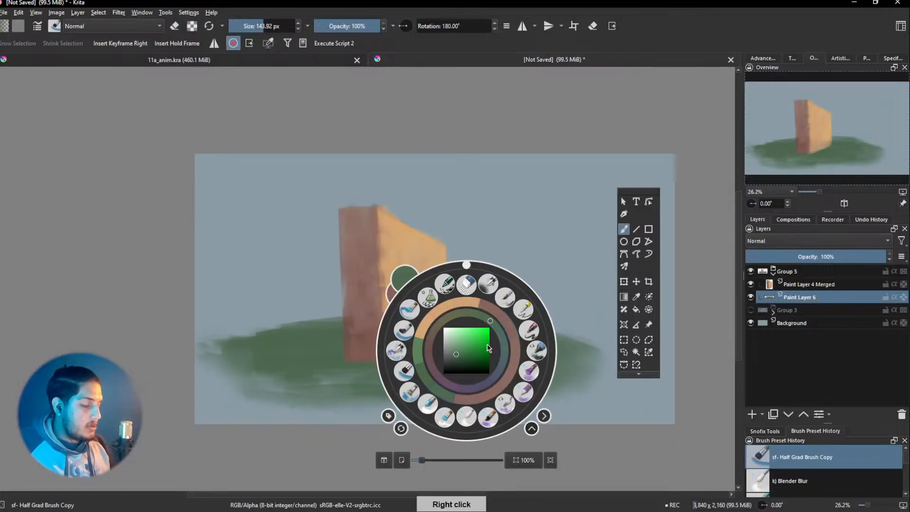
{"action": "left_click", "coordinate": [361, 365]}
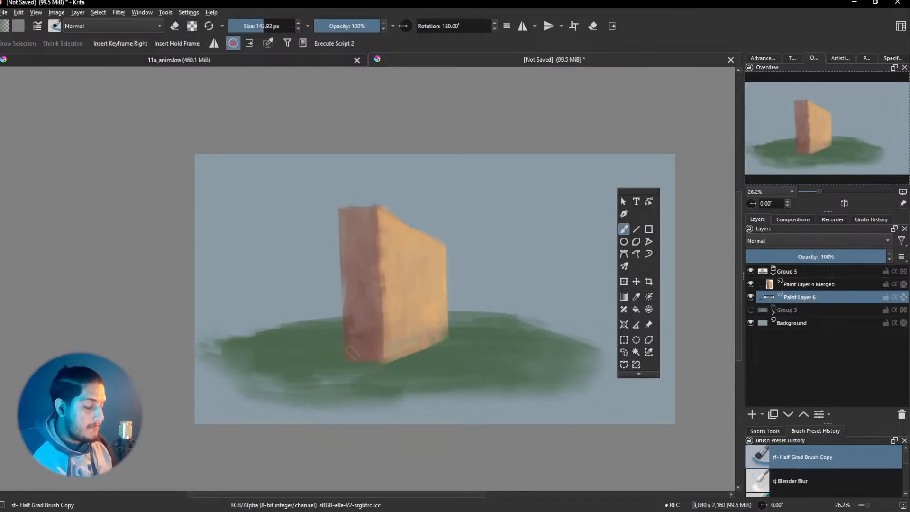
{"action": "right_click", "coordinate": [337, 338]}
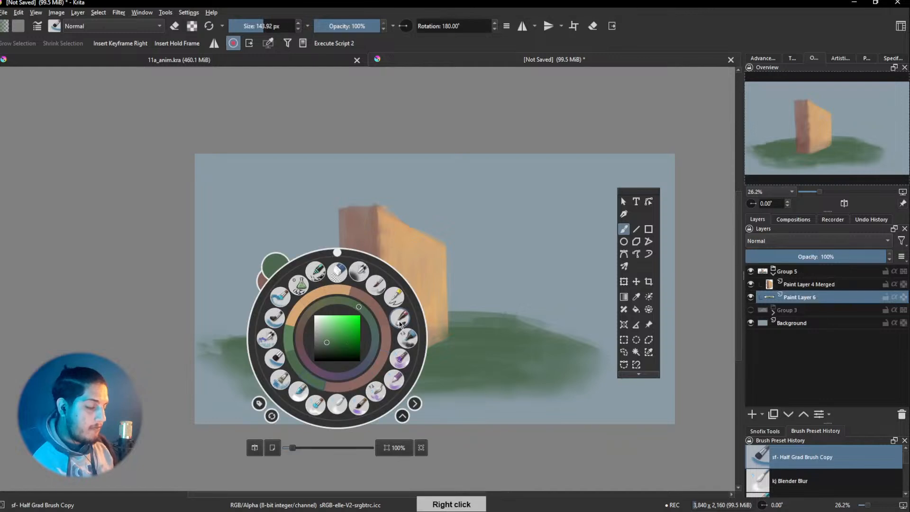
{"action": "left_click", "coordinate": [370, 359]}
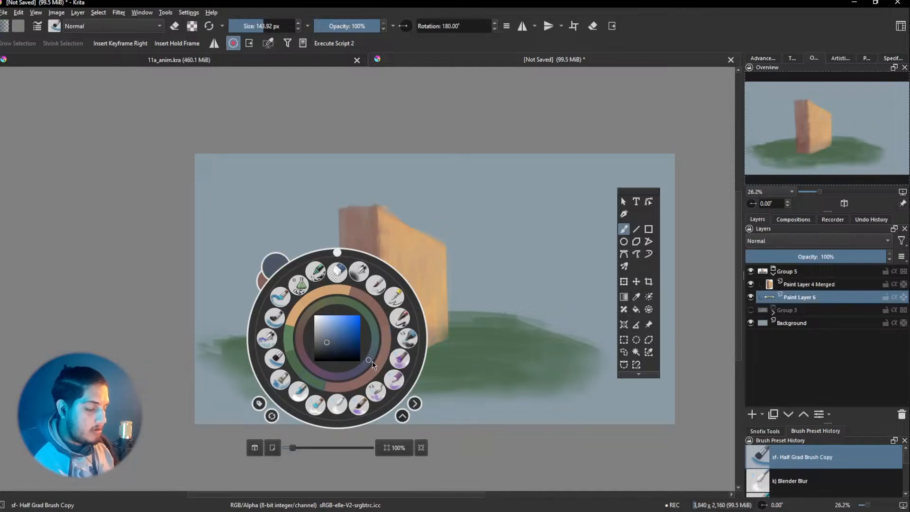
{"action": "left_click", "coordinate": [331, 334]}
{"action": "left_click", "coordinate": [331, 339], "text": "ctrl"}
Try teal-green strokes on the ground beside the block's brown face
{"action": "right_click", "coordinate": [335, 337]}
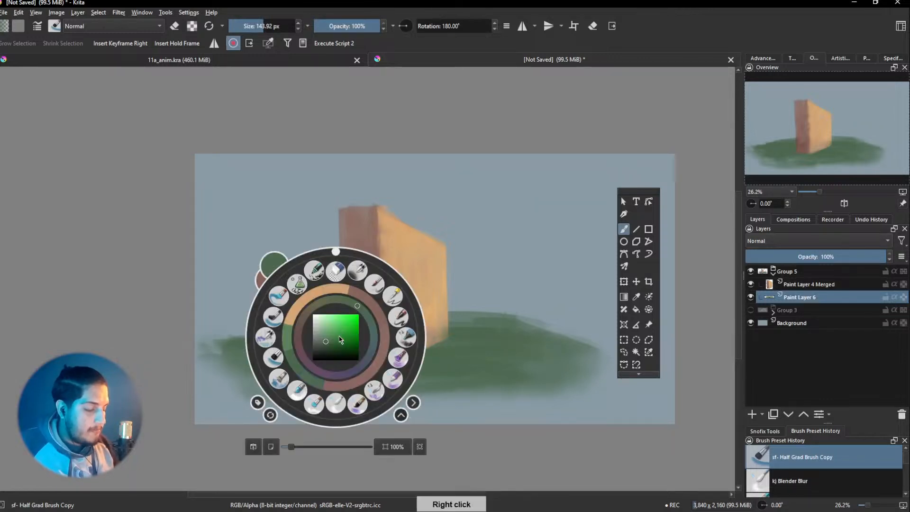
{"action": "left_click", "coordinate": [330, 337]}
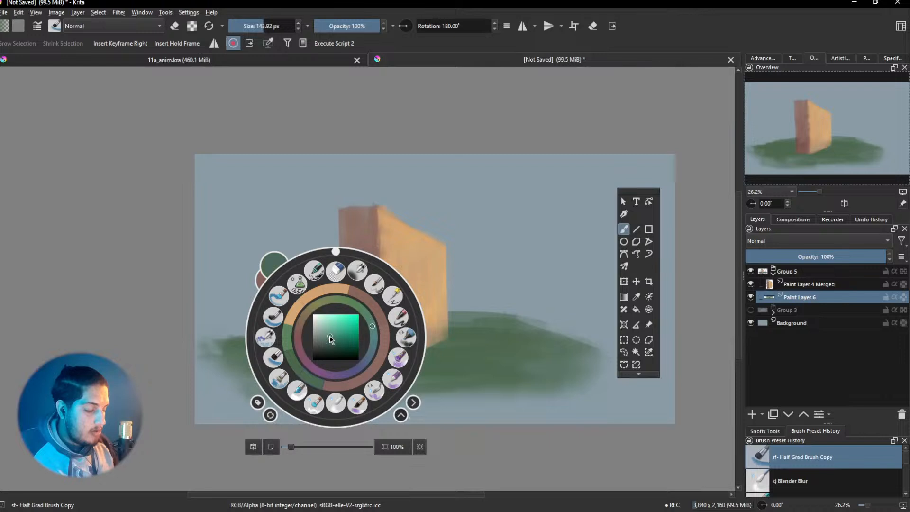
{"action": "left_click", "coordinate": [211, 421]}
{"action": "left_click_drag", "start_coordinate": [321, 351], "coordinate": [330, 349]}
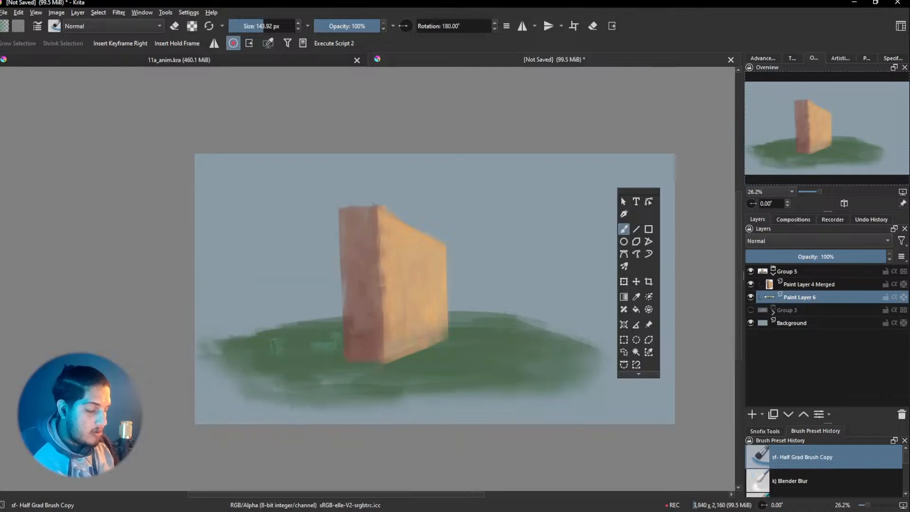
Shift the brush colour to a dark blue-green and tint the ground beside the block's brown face with it
{"action": "right_click", "coordinate": [321, 337]}
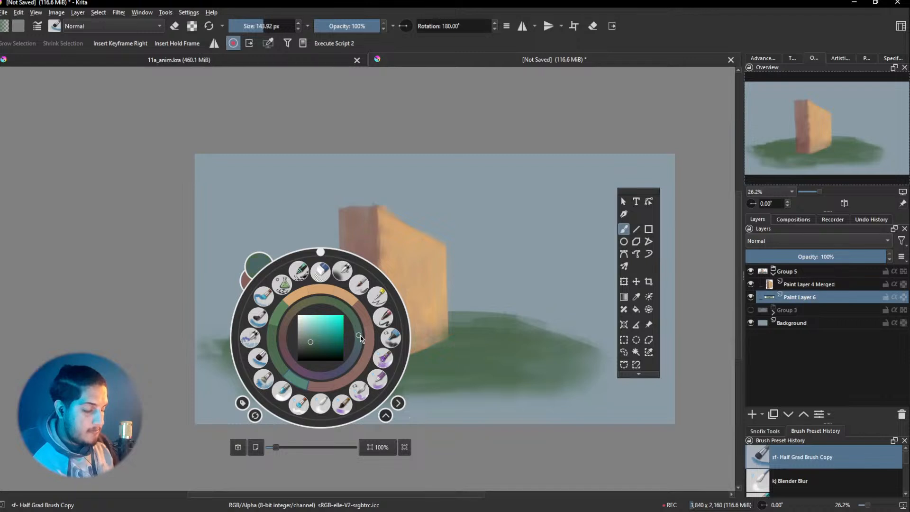
{"action": "mouse_move", "coordinate": [356, 347]}
{"action": "left_mouse_down"}
{"action": "mouse_move", "coordinate": [360, 354]}
{"action": "mouse_move", "coordinate": [313, 340]}
{"action": "left_mouse_up"}
{"action": "right_click", "coordinate": [313, 340]}
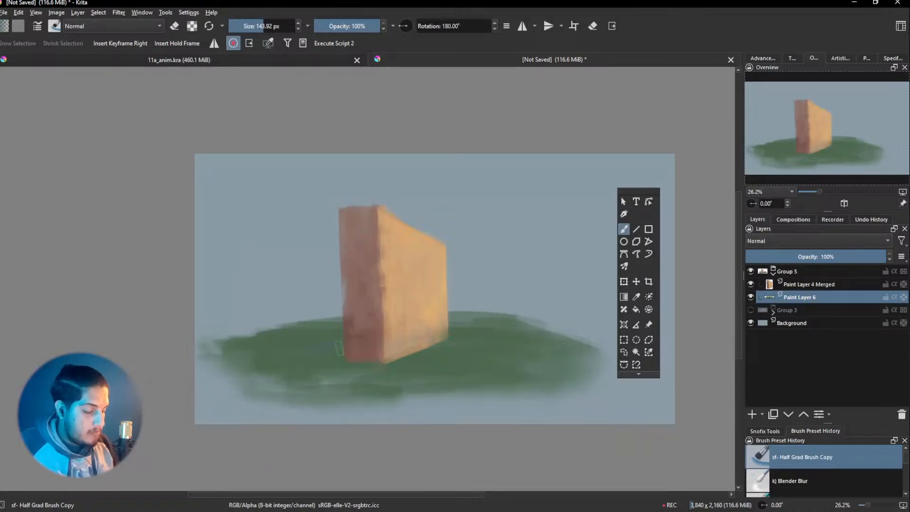
{"action": "right_click", "coordinate": [316, 340]}
{"action": "left_click_drag", "start_coordinate": [356, 351], "coordinate": [312, 346]}
{"action": "right_click", "coordinate": [313, 346]}
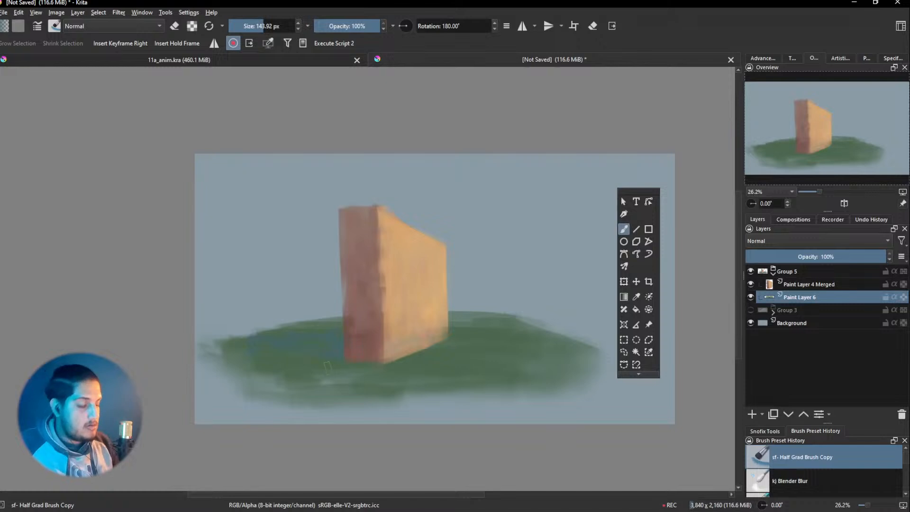
Choose a light yellow-green and paint jagged highlight strokes on the ground in front of the orange face, undoing the trial strokes
{"action": "right_click", "coordinate": [473, 349]}
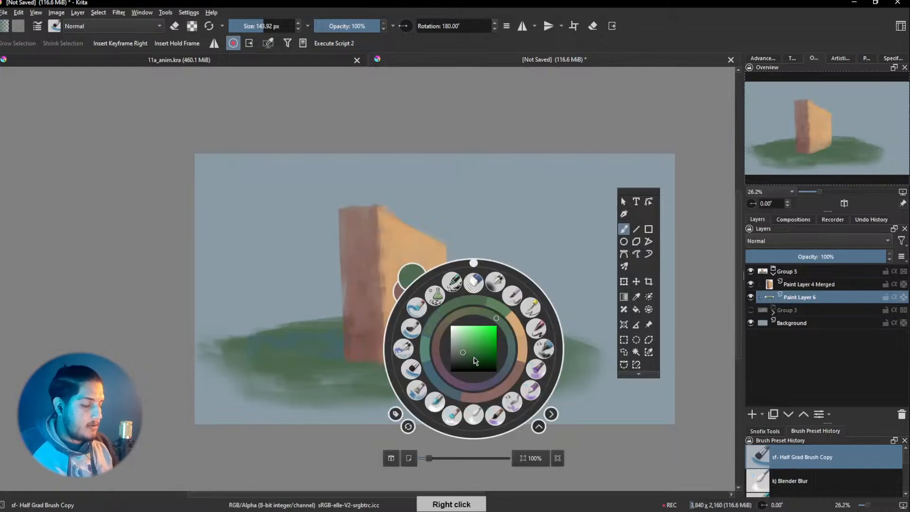
{"action": "left_click_drag", "start_coordinate": [514, 353], "coordinate": [481, 311]}
{"action": "left_click", "coordinate": [466, 339]}
{"action": "left_click", "coordinate": [471, 336]}
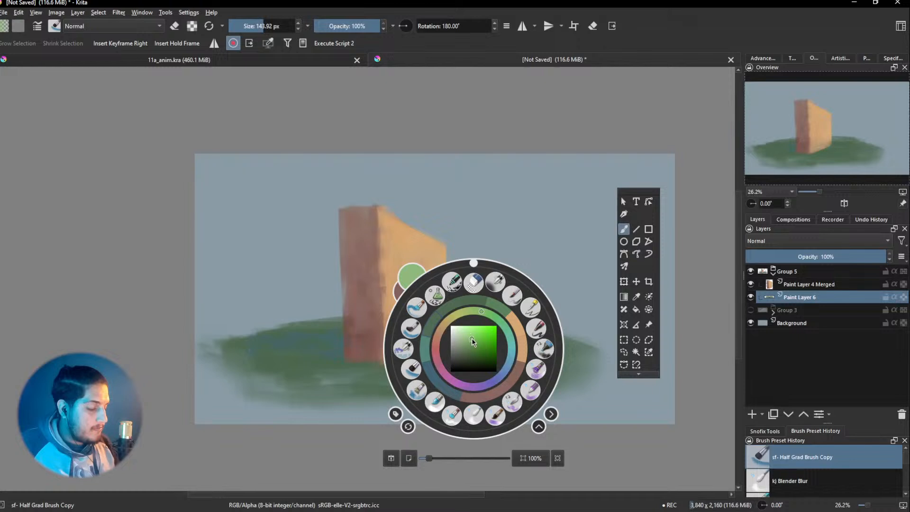
{"action": "left_click", "coordinate": [379, 376]}
{"action": "mouse_move", "coordinate": [504, 345]}
{"action": "left_mouse_down"}
{"action": "mouse_move", "coordinate": [497, 361]}
{"action": "mouse_move", "coordinate": [394, 366]}
{"action": "mouse_move", "coordinate": [492, 358]}
{"action": "left_mouse_up"}
{"action": "mouse_move", "coordinate": [471, 356]}
{"action": "left_mouse_down"}
{"action": "mouse_move", "coordinate": [419, 355]}
{"action": "mouse_move", "coordinate": [483, 348]}
{"action": "left_mouse_up"}
{"action": "key", "text": "ctrl+z"}
{"action": "key", "text": "ctrl+z"}
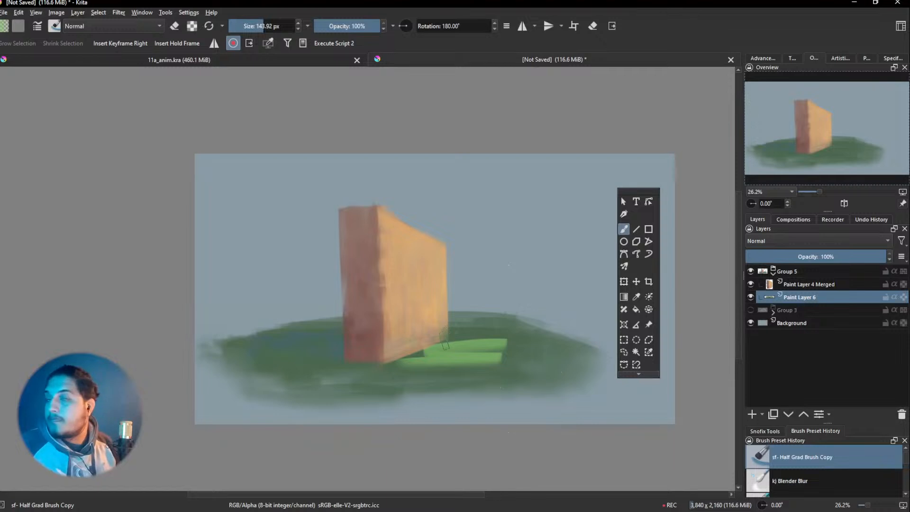
{"action": "mouse_move", "coordinate": [440, 354]}
{"action": "left_mouse_down"}
{"action": "mouse_move", "coordinate": [384, 372]}
{"action": "mouse_move", "coordinate": [450, 363]}
{"action": "mouse_move", "coordinate": [523, 369]}
{"action": "mouse_move", "coordinate": [454, 388]}
{"action": "mouse_move", "coordinate": [535, 395]}
{"action": "mouse_move", "coordinate": [580, 384]}
{"action": "left_mouse_up"}
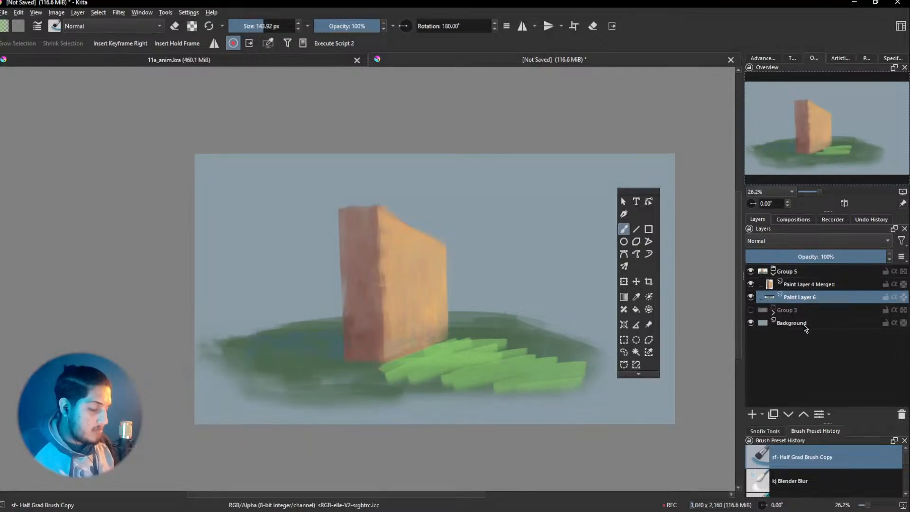
Cover the ground around the block with light green strokes, keeping the shadow area beside the brown face dark
{"action": "mouse_move", "coordinate": [458, 353]}
{"action": "left_mouse_down"}
{"action": "mouse_move", "coordinate": [519, 335]}
{"action": "mouse_move", "coordinate": [473, 341]}
{"action": "left_mouse_up"}
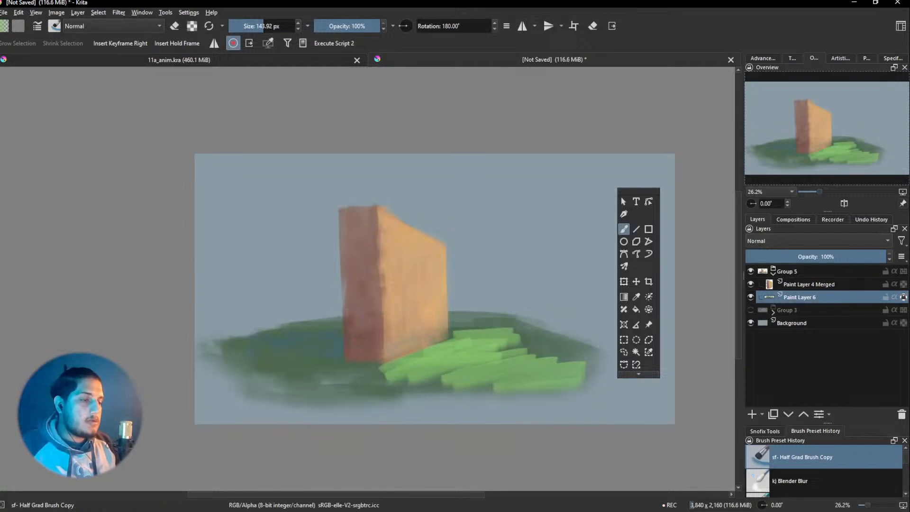
{"action": "key", "text": "alt+Tab"}
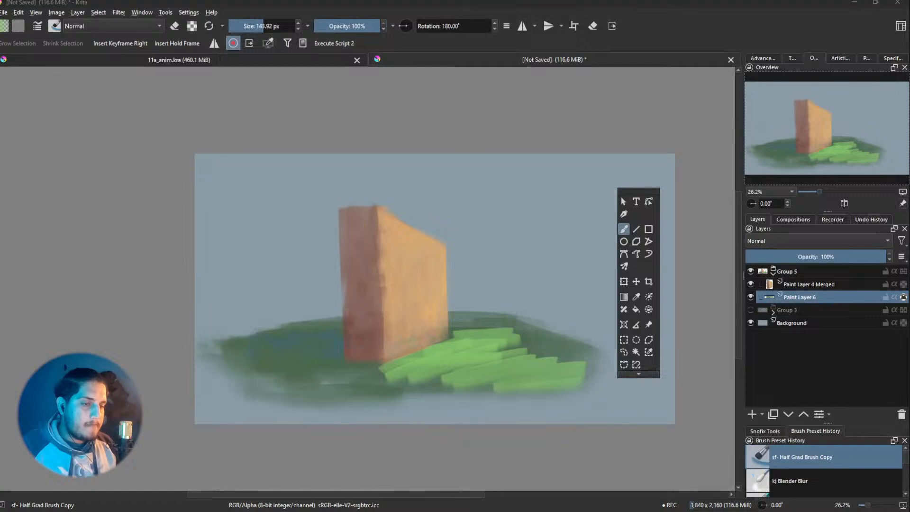
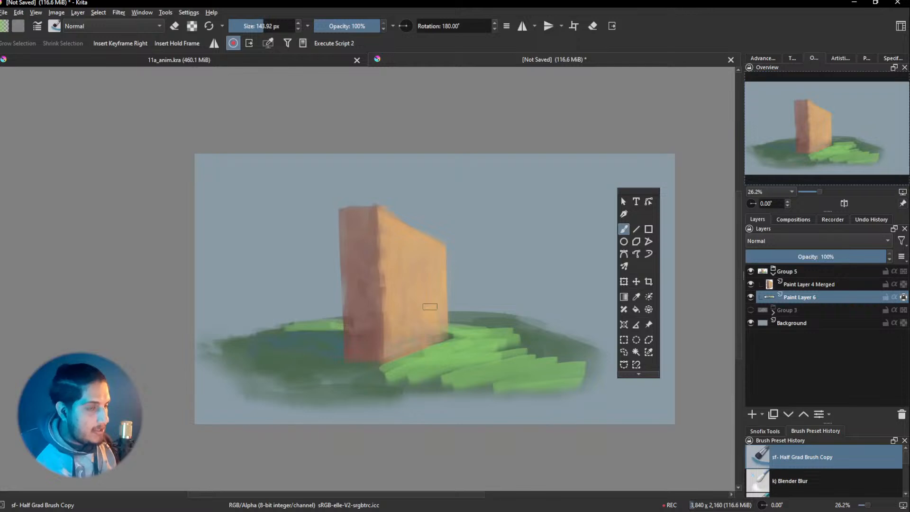
{"action": "mouse_move", "coordinate": [440, 322]}
{"action": "left_mouse_down"}
{"action": "mouse_move", "coordinate": [487, 324]}
{"action": "mouse_move", "coordinate": [576, 348]}
{"action": "mouse_move", "coordinate": [425, 376]}
{"action": "mouse_move", "coordinate": [361, 376]}
{"action": "mouse_move", "coordinate": [440, 376]}
{"action": "mouse_move", "coordinate": [296, 383]}
{"action": "mouse_move", "coordinate": [447, 383]}
{"action": "mouse_move", "coordinate": [281, 382]}
{"action": "mouse_move", "coordinate": [405, 382]}
{"action": "mouse_move", "coordinate": [374, 383]}
{"action": "mouse_move", "coordinate": [521, 350]}
{"action": "mouse_move", "coordinate": [450, 334]}
{"action": "mouse_move", "coordinate": [472, 343]}
{"action": "mouse_move", "coordinate": [486, 380]}
{"action": "mouse_move", "coordinate": [495, 363]}
{"action": "mouse_move", "coordinate": [460, 351]}
{"action": "mouse_move", "coordinate": [510, 356]}
{"action": "mouse_move", "coordinate": [451, 365]}
{"action": "mouse_move", "coordinate": [521, 375]}
{"action": "mouse_move", "coordinate": [522, 383]}
{"action": "mouse_move", "coordinate": [392, 391]}
{"action": "mouse_move", "coordinate": [425, 404]}
{"action": "left_mouse_up"}
{"action": "mouse_move", "coordinate": [331, 400]}
{"action": "left_mouse_down"}
{"action": "mouse_move", "coordinate": [266, 398]}
{"action": "mouse_move", "coordinate": [319, 394]}
{"action": "left_mouse_up"}
{"action": "mouse_move", "coordinate": [574, 342]}
{"action": "left_mouse_down"}
{"action": "mouse_move", "coordinate": [510, 333]}
{"action": "mouse_move", "coordinate": [548, 336]}
{"action": "mouse_move", "coordinate": [468, 382]}
{"action": "mouse_move", "coordinate": [479, 397]}
{"action": "left_mouse_up"}
{"action": "mouse_move", "coordinate": [534, 360]}
{"action": "left_mouse_down"}
{"action": "mouse_move", "coordinate": [489, 400]}
{"action": "mouse_move", "coordinate": [460, 353]}
{"action": "left_mouse_up"}
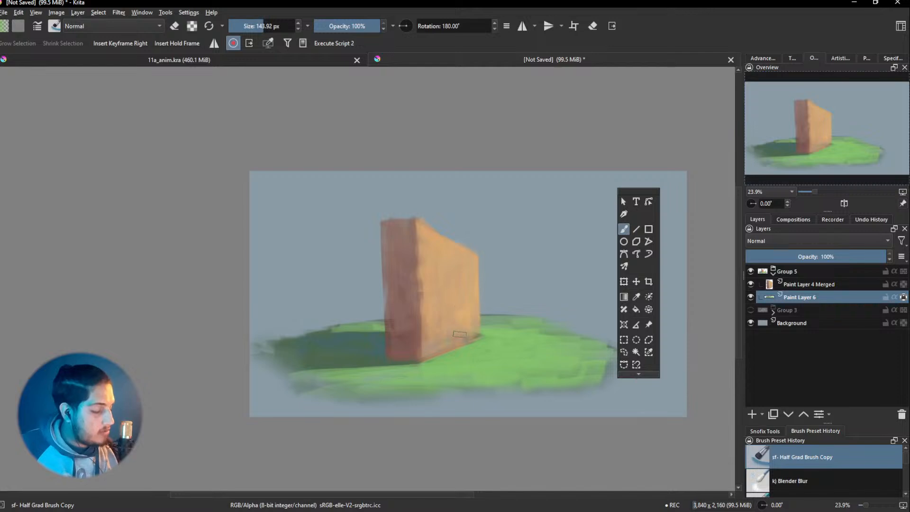
On Paint Layer 4 Merged, shift the brush hue to light green and tint the orange face's lower part at 230.08 px
{"action": "left_click", "coordinate": [800, 282]}
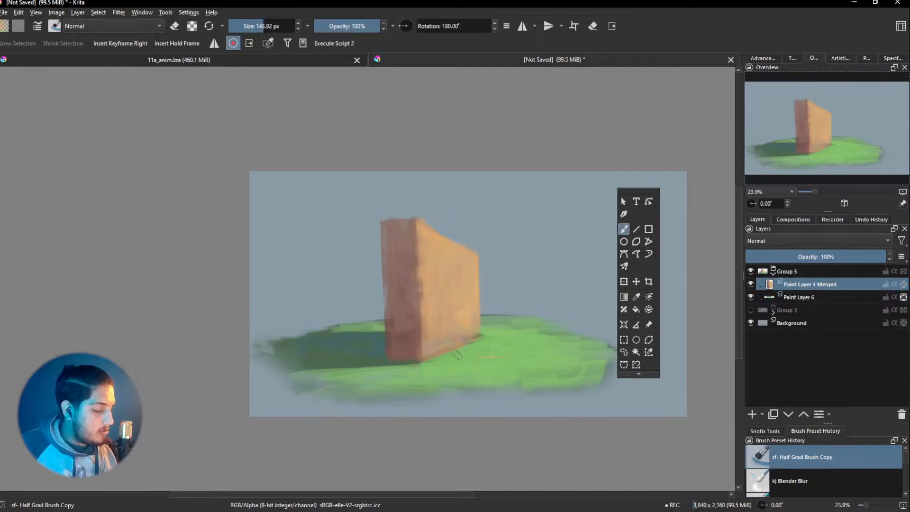
{"action": "right_click", "coordinate": [464, 327]}
{"action": "right_click", "coordinate": [466, 332]}
{"action": "right_click", "coordinate": [462, 308]}
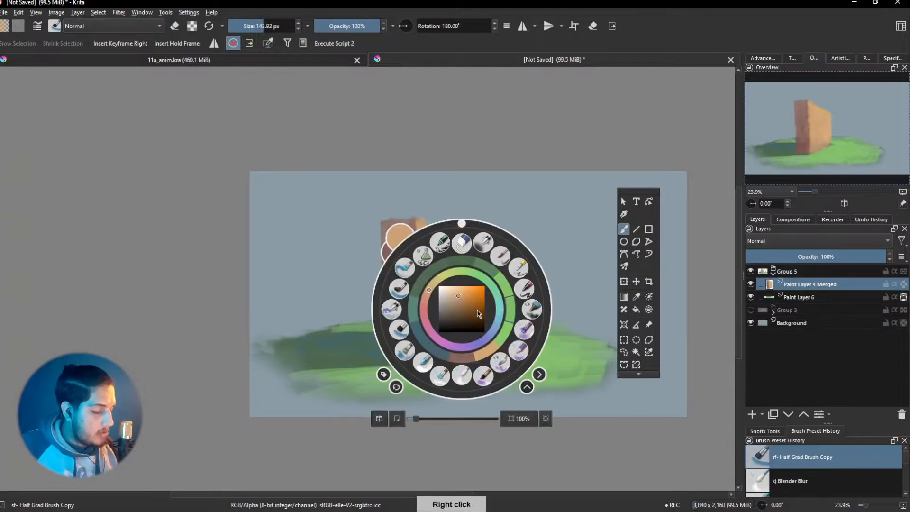
{"action": "left_click", "coordinate": [462, 274]}
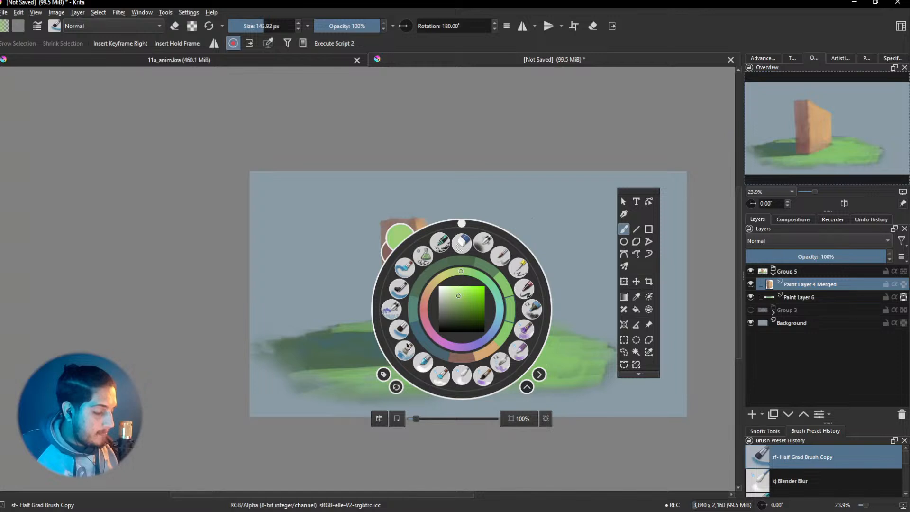
{"action": "left_click", "coordinate": [350, 382]}
{"action": "key", "text": "ctrl+shift+2"}
{"action": "mouse_move", "coordinate": [432, 346]}
{"action": "left_mouse_down", "text": "shift"}
{"action": "mouse_move", "coordinate": [471, 346]}
{"action": "mouse_move", "coordinate": [474, 335]}
{"action": "mouse_move", "coordinate": [434, 295]}
{"action": "mouse_move", "coordinate": [456, 313]}
{"action": "left_mouse_up", "text": "shift"}
Sample nearby block and ground colours and blend them into the lower parts of the block's brown and orange faces
{"action": "mouse_move", "coordinate": [375, 356]}
{"action": "left_mouse_down", "text": "ctrl"}
{"action": "mouse_move", "coordinate": [414, 354]}
{"action": "mouse_move", "coordinate": [399, 351]}
{"action": "mouse_move", "coordinate": [400, 364]}
{"action": "mouse_move", "coordinate": [404, 349]}
{"action": "left_mouse_up", "text": "ctrl"}
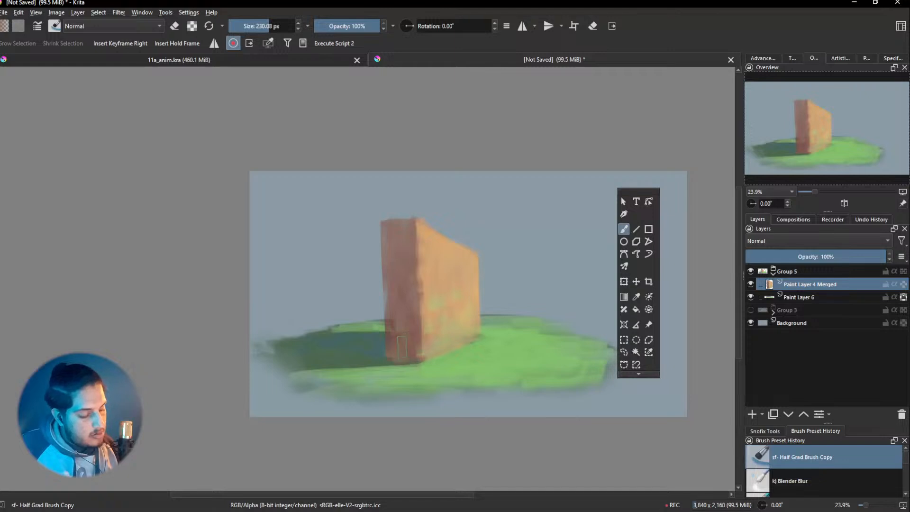
{"action": "mouse_move", "coordinate": [441, 357]}
{"action": "left_mouse_down", "text": "ctrl"}
{"action": "mouse_move", "coordinate": [461, 363]}
{"action": "mouse_move", "coordinate": [458, 351]}
{"action": "left_mouse_up", "text": "ctrl"}
{"action": "left_click_drag", "start_coordinate": [369, 358], "coordinate": [394, 330], "text": "ctrl"}
{"action": "left_click_drag", "start_coordinate": [454, 347], "coordinate": [427, 374], "text": "ctrl"}
{"action": "right_click", "coordinate": [407, 348]}
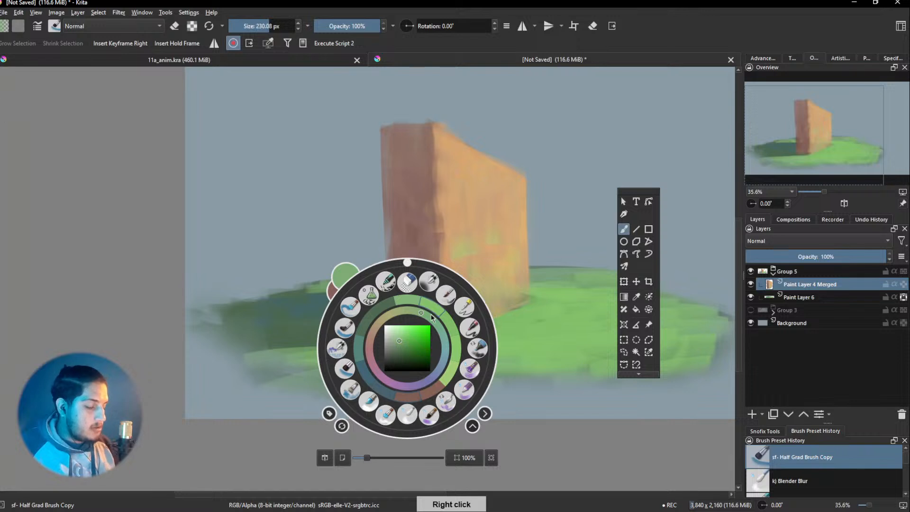
{"action": "left_click", "coordinate": [271, 371]}
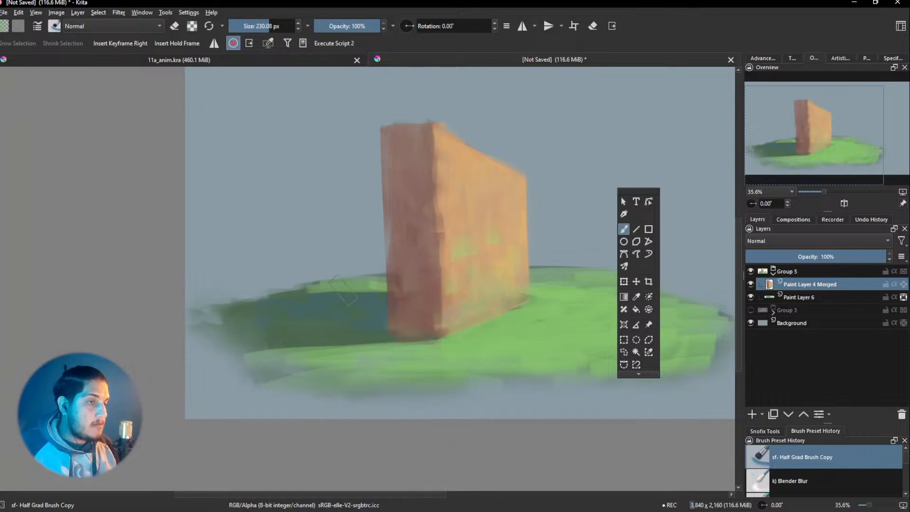
Try the sf- Textured Hard Brush, e) Marker Details and sf- Soft Textured Brush presets in turn
{"action": "right_click", "coordinate": [407, 345]}
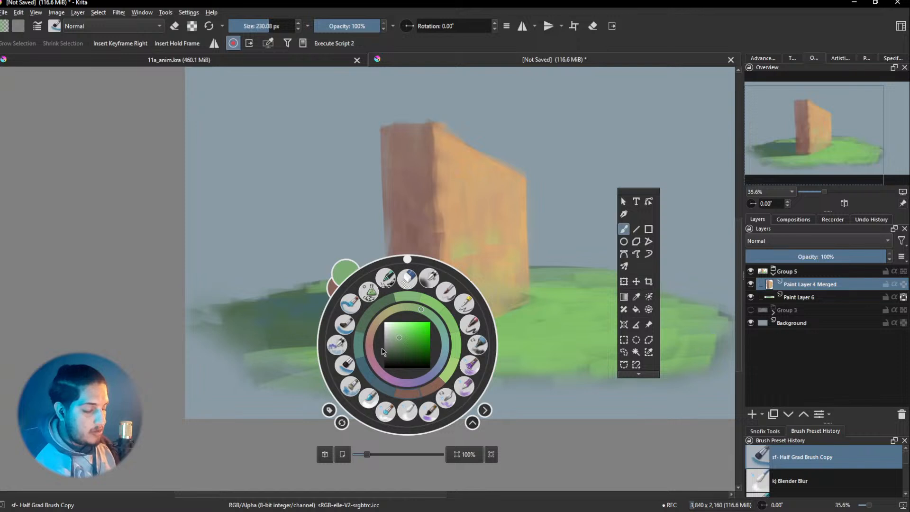
{"action": "left_click", "coordinate": [350, 304]}
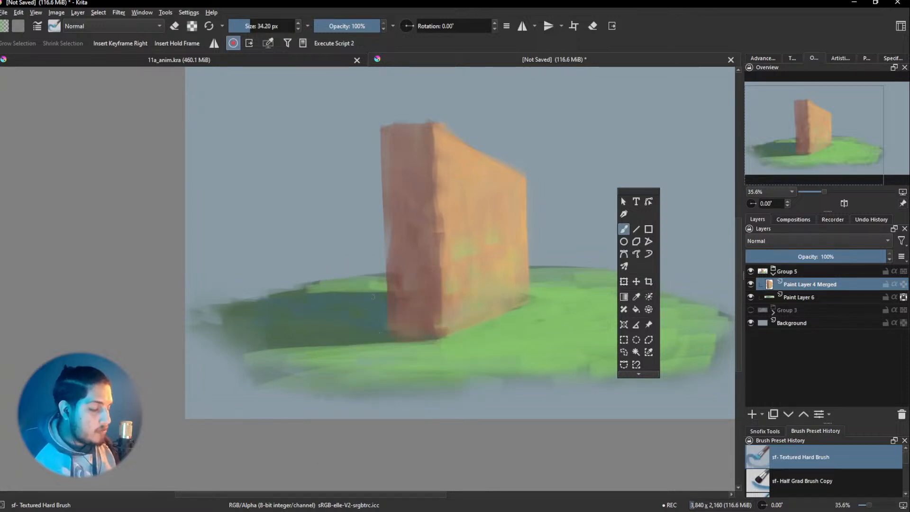
{"action": "right_click", "coordinate": [504, 244]}
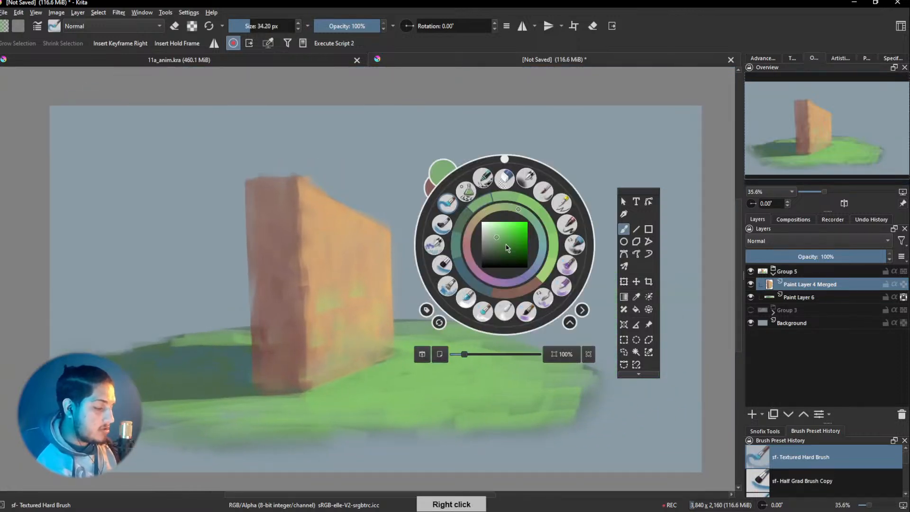
{"action": "left_click", "coordinate": [568, 225]}
{"action": "left_click_drag", "start_coordinate": [477, 202], "coordinate": [560, 199]}
{"action": "mouse_move", "coordinate": [510, 202]}
{"action": "left_mouse_down"}
{"action": "mouse_move", "coordinate": [511, 225]}
{"action": "mouse_move", "coordinate": [475, 221]}
{"action": "left_mouse_up"}
{"action": "right_click", "coordinate": [526, 242]}
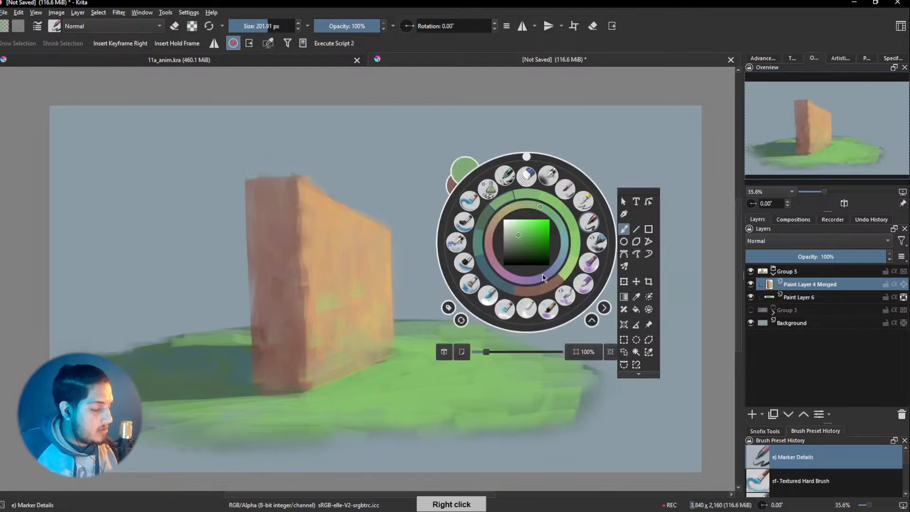
{"action": "left_click", "coordinate": [468, 230]}
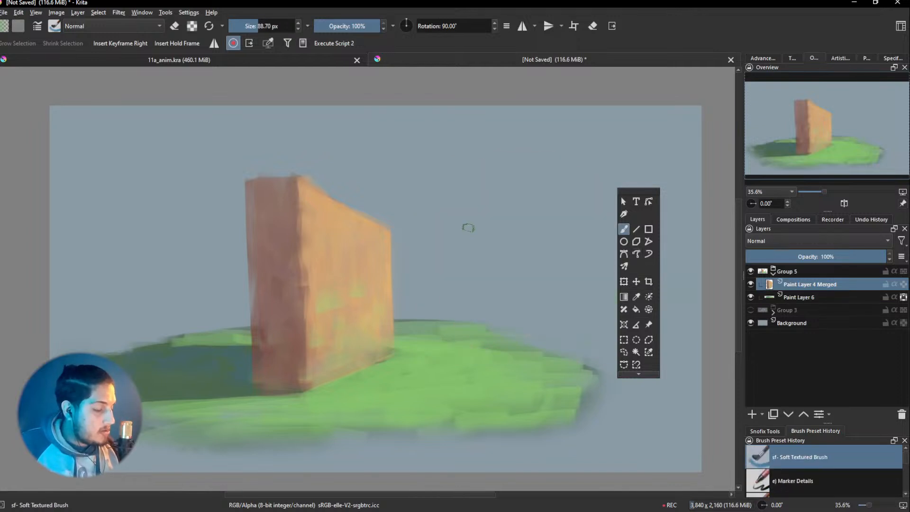
{"action": "right_click", "coordinate": [474, 233]}
{"action": "left_click", "coordinate": [569, 138]}
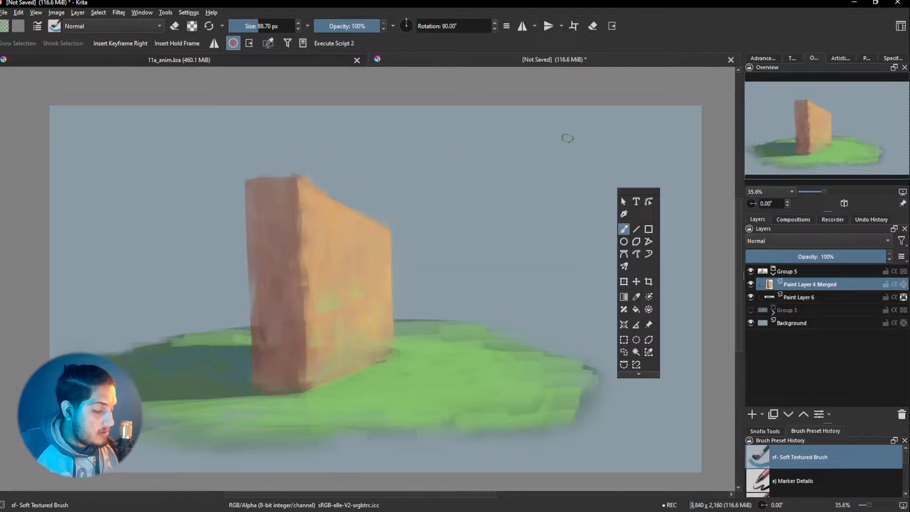
Choose sf- Textured Hard Brush with a saturated green and try painting a foliage mass in the sky beside the block at 388.35 px
{"action": "right_click", "coordinate": [500, 187]}
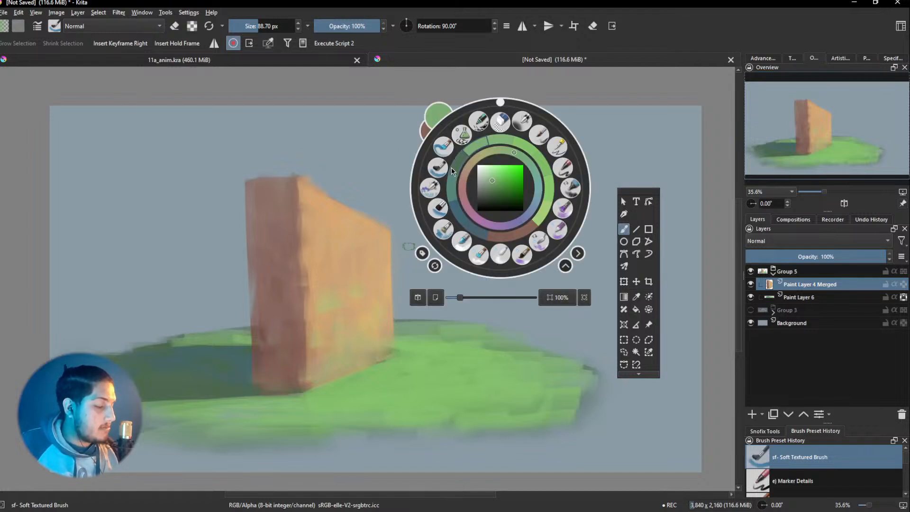
{"action": "left_click", "coordinate": [443, 147]}
{"action": "right_click", "coordinate": [475, 171]}
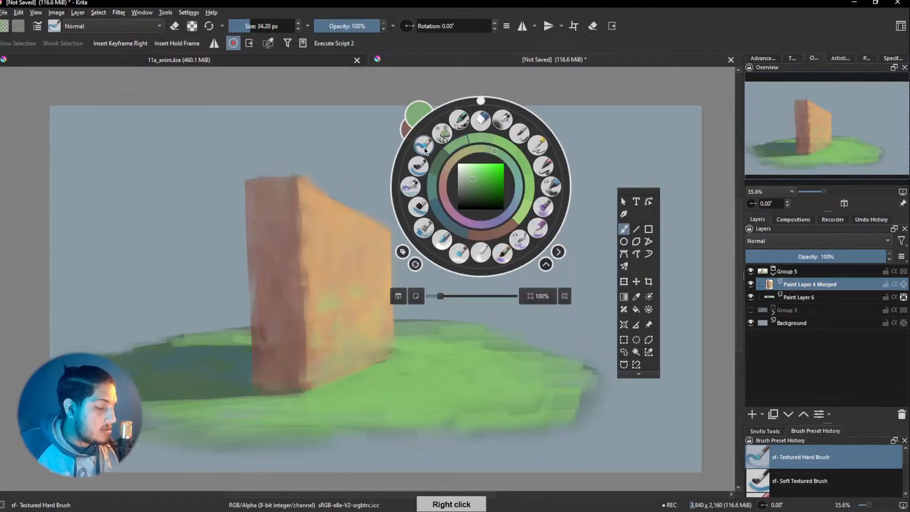
{"action": "left_click", "coordinate": [576, 189]}
{"action": "right_click", "coordinate": [522, 195]}
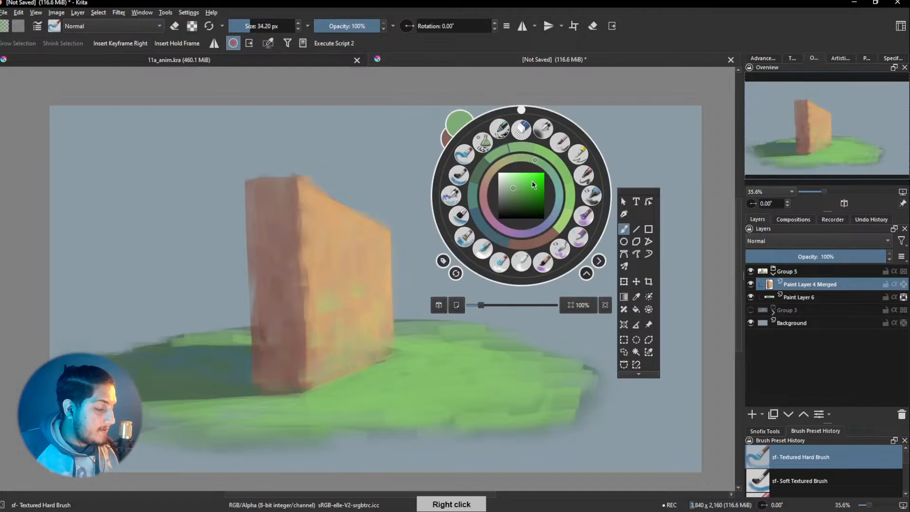
{"action": "left_click", "coordinate": [535, 192]}
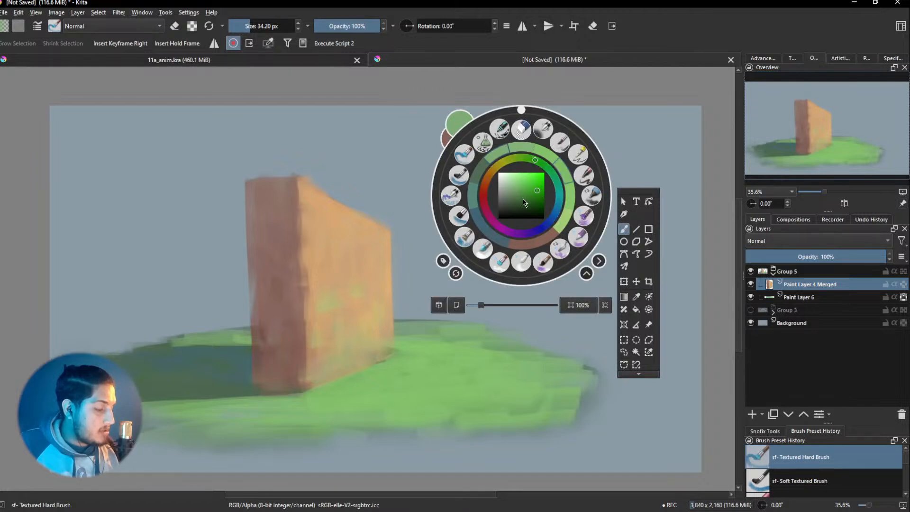
{"action": "right_click", "coordinate": [533, 192]}
{"action": "left_click_drag", "start_coordinate": [494, 200], "coordinate": [460, 206]}
{"action": "left_click_drag", "start_coordinate": [464, 218], "coordinate": [526, 217]}
{"action": "mouse_move", "coordinate": [527, 216]}
{"action": "left_mouse_down"}
{"action": "mouse_move", "coordinate": [476, 223]}
{"action": "mouse_move", "coordinate": [499, 182]}
{"action": "mouse_move", "coordinate": [550, 223]}
{"action": "mouse_move", "coordinate": [536, 240]}
{"action": "mouse_move", "coordinate": [539, 266]}
{"action": "mouse_move", "coordinate": [467, 267]}
{"action": "left_mouse_up"}
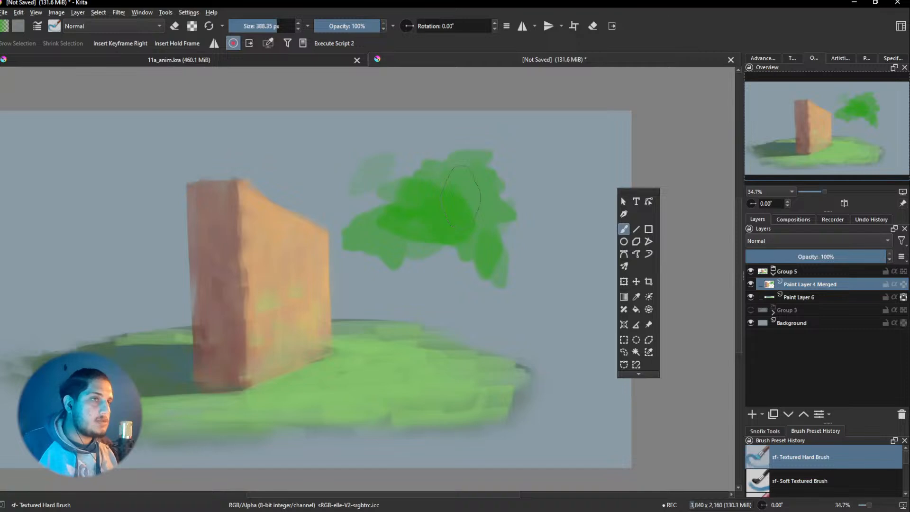
Outline the foliage mass with a freehand selection, paint it solid green inside the outline and deselect
{"action": "left_click", "coordinate": [624, 352]}
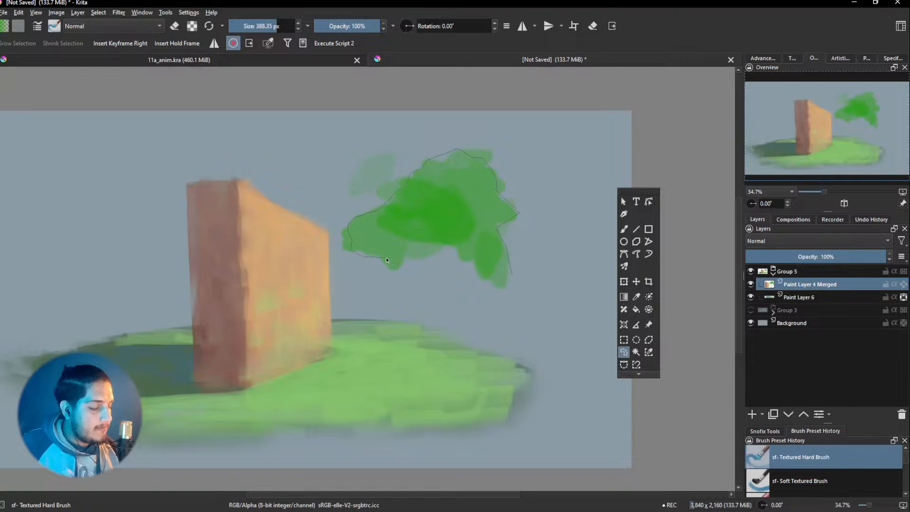
{"action": "left_click_drag", "start_coordinate": [490, 271], "coordinate": [491, 273]}
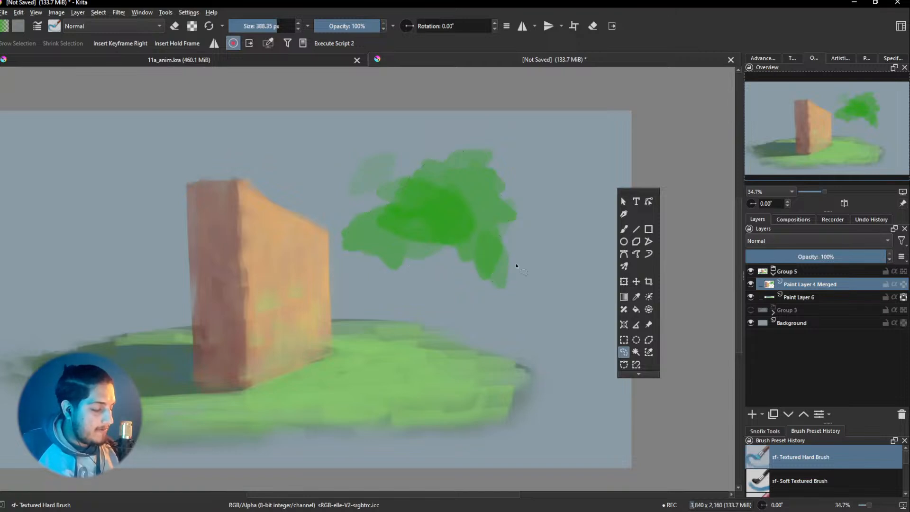
{"action": "key", "text": "b"}
{"action": "left_click_drag", "start_coordinate": [462, 243], "coordinate": [522, 244]}
{"action": "key", "text": "ctrl+shift+a"}
{"action": "left_click_drag", "start_coordinate": [513, 275], "coordinate": [493, 299]}
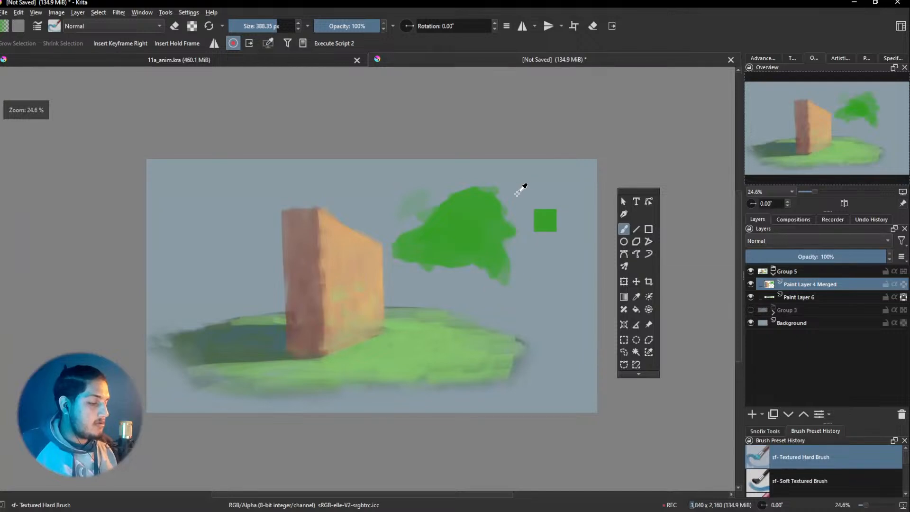
Undo the solid green fill and all the foliage strokes in the sky
{"action": "key", "text": "ctrl+z"}
{"action": "key", "text": "ctrl+z"}
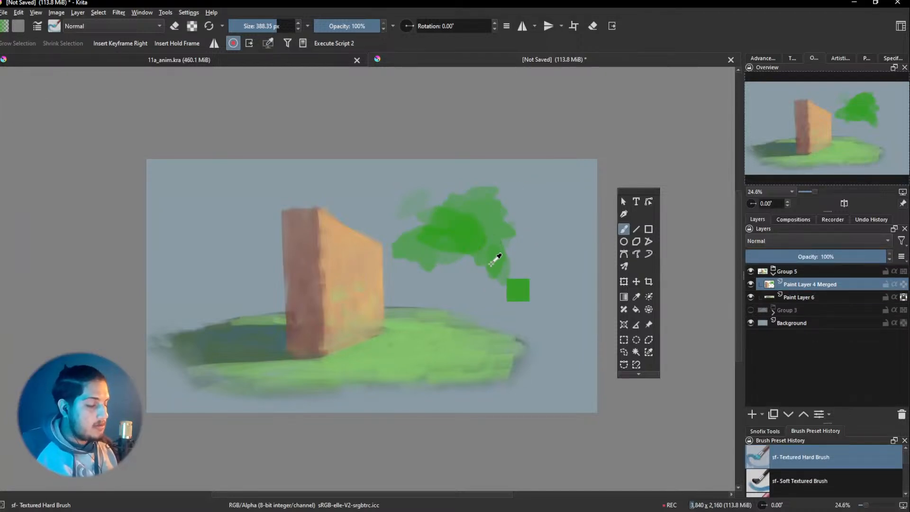
{"action": "key", "text": "ctrl+z"}
{"action": "key", "text": "ctrl+z"}
{"action": "key", "text": "ctrl+z"}
{"action": "key", "text": "ctrl+z"}
{"action": "key", "text": "ctrl+z"}
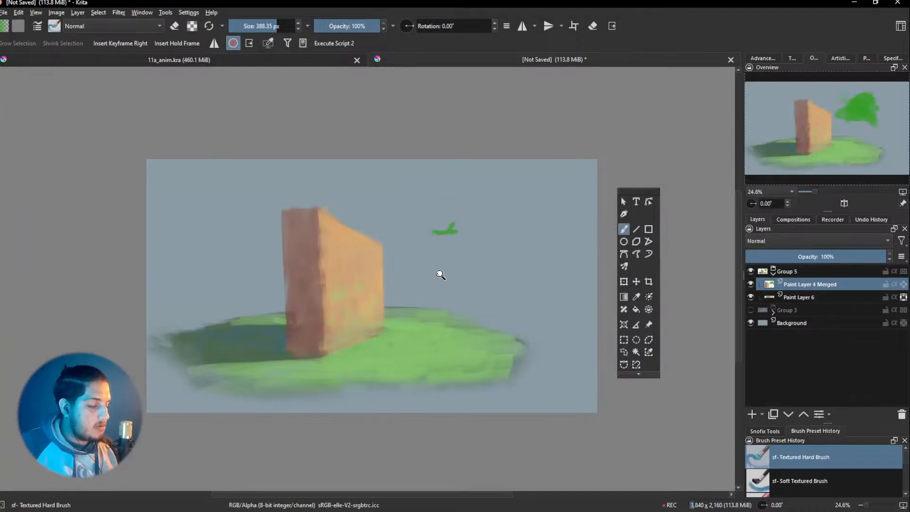
{"action": "key", "text": "ctrl+z"}
Choose e) Marker Details at 35.35 px and paint light green grass blades along the front edge of the ground shadow
{"action": "left_click_drag", "start_coordinate": [441, 272], "coordinate": [475, 248]}
{"action": "left_click_drag", "start_coordinate": [414, 282], "coordinate": [614, 218]}
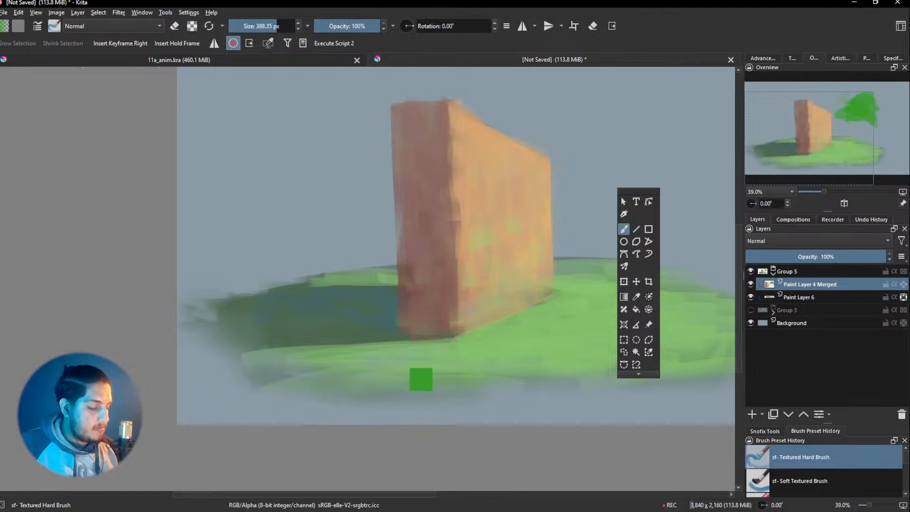
{"action": "right_click", "coordinate": [401, 339]}
{"action": "left_click", "coordinate": [460, 317]}
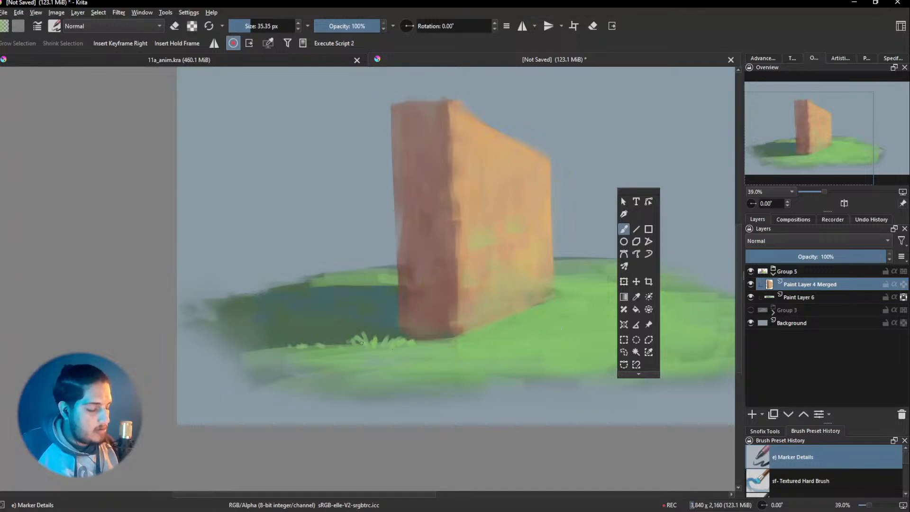
{"action": "left_click_drag", "start_coordinate": [282, 347], "coordinate": [280, 348]}
Sample the dark blue-green shadow colour for small dabs along the shadow's back edge and refine the grass with a sampled green
{"action": "left_click", "coordinate": [366, 287], "text": "ctrl"}
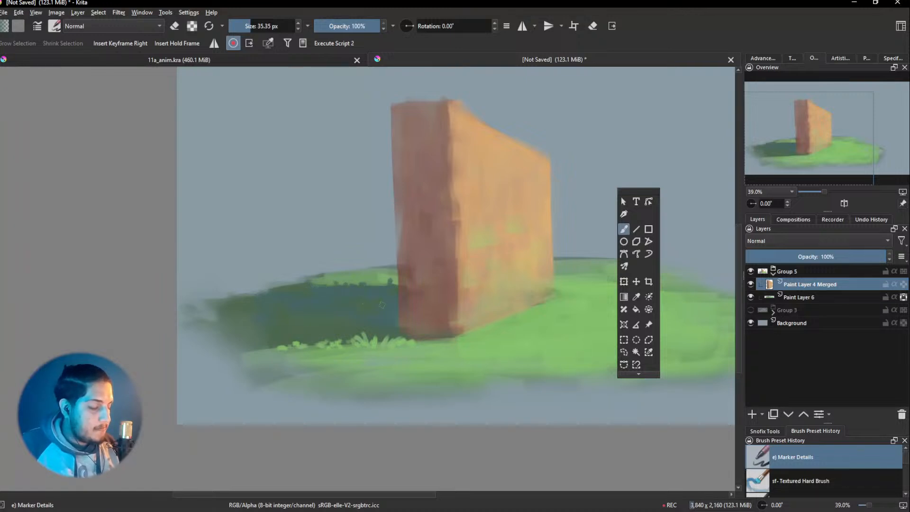
{"action": "left_click_drag", "start_coordinate": [356, 355], "coordinate": [416, 336]}
{"action": "left_click", "coordinate": [367, 334], "text": "ctrl"}
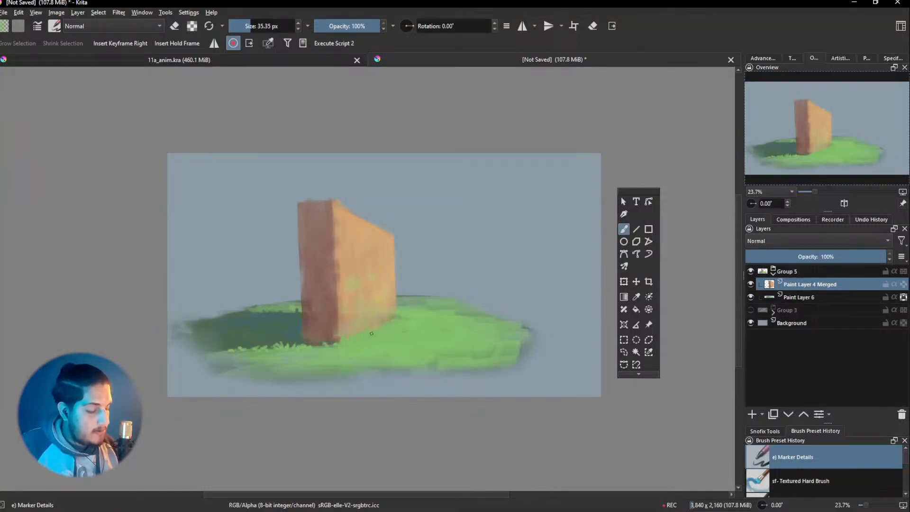
Choose e) Marker Dry, enlarge it to 190.28 px and paint varied colour tints over the lit green ground
{"action": "right_click", "coordinate": [435, 316]}
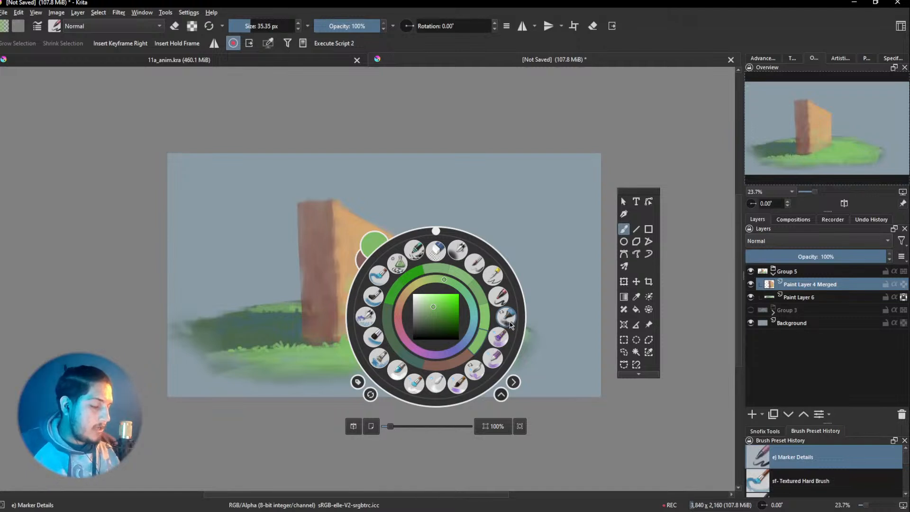
{"action": "left_click", "coordinate": [511, 325]}
{"action": "key", "text": "bracketright"}
{"action": "key", "text": "bracketright"}
{"action": "key", "text": "bracketright"}
{"action": "key", "text": "bracketright"}
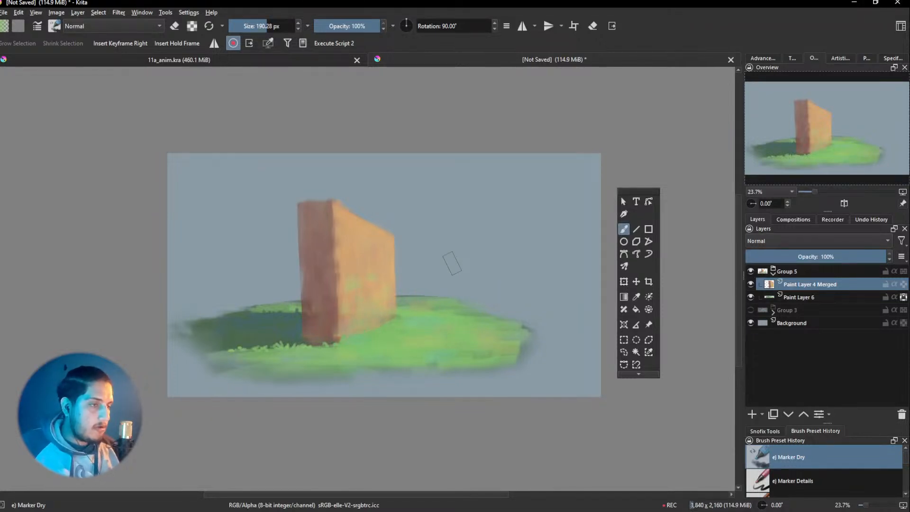
Pick a muted red and dab small reddish tints over the lit green ground beside the block with e) Marker Dry
{"action": "left_click", "coordinate": [422, 363]}
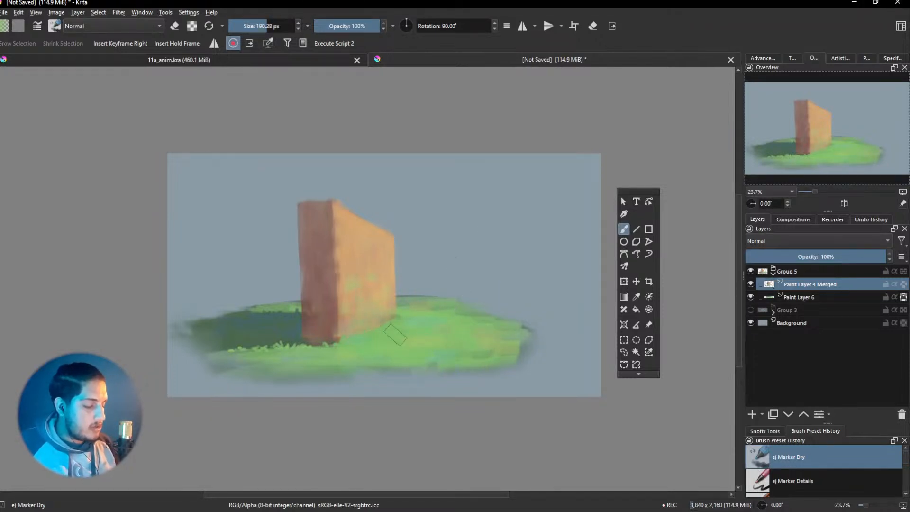
{"action": "right_click", "coordinate": [397, 332]}
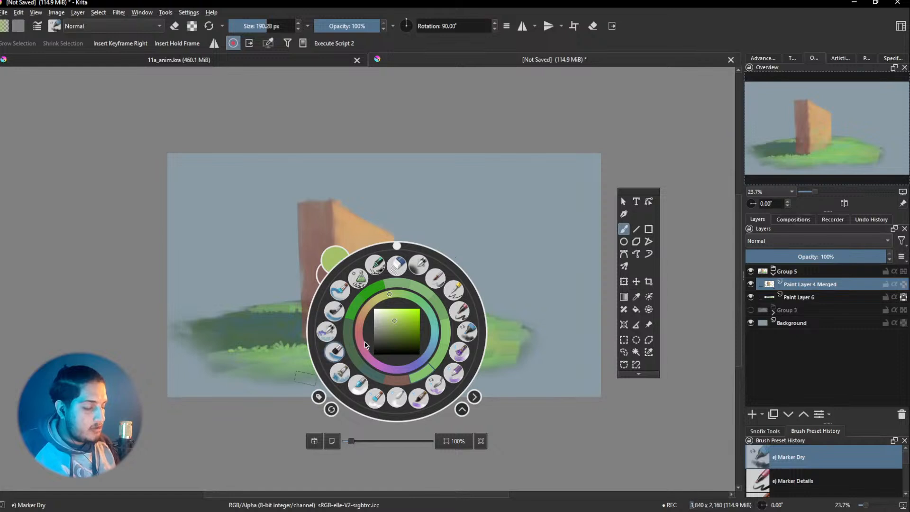
{"action": "left_click", "coordinate": [428, 309]}
{"action": "left_click", "coordinate": [485, 274]}
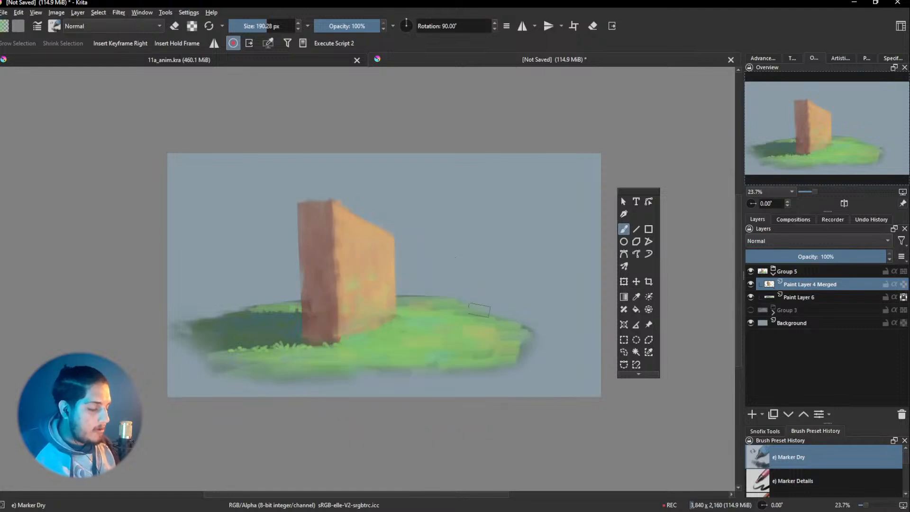
{"action": "right_click", "coordinate": [477, 313]}
{"action": "left_click", "coordinate": [439, 308]}
{"action": "left_click", "coordinate": [346, 363]}
{"action": "left_click_drag", "start_coordinate": [416, 333], "coordinate": [426, 333]}
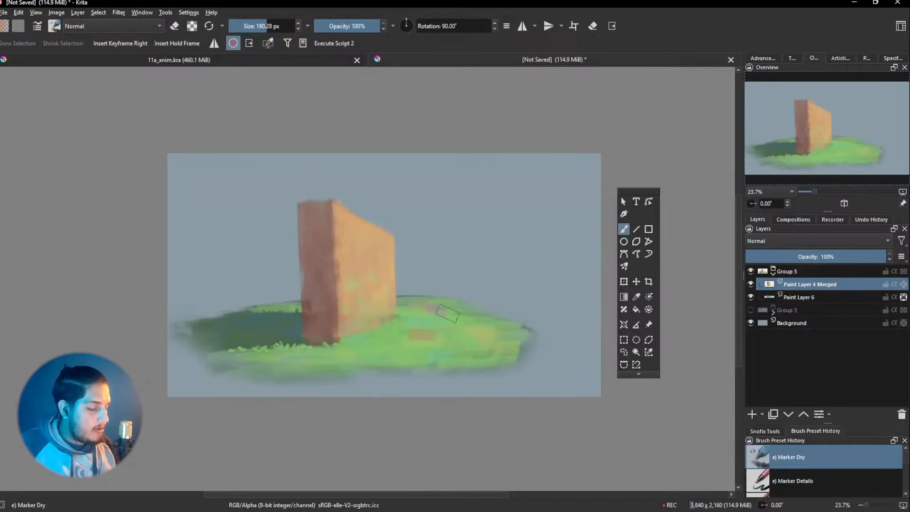
{"action": "right_click", "coordinate": [462, 337]}
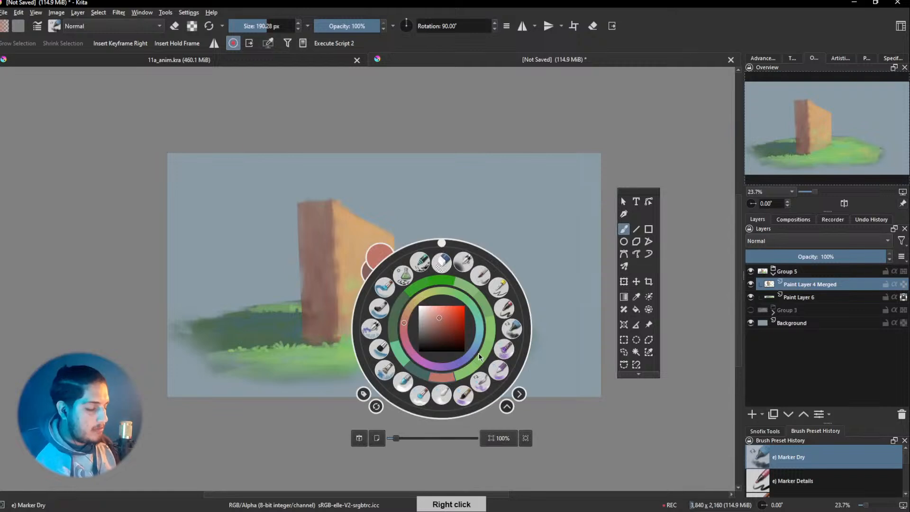
{"action": "left_click", "coordinate": [523, 351]}
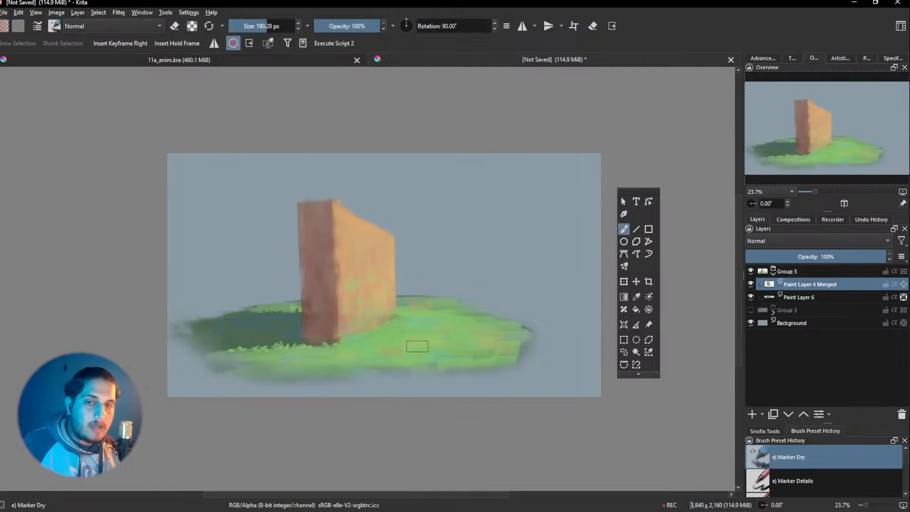
Sample a light green from the lit ground and choose the sf- Soft Textured Brush preset
{"action": "scroll", "coordinate": [450, 335], "scroll_direction": "up", "scroll_amount": 2}
{"action": "right_click", "coordinate": [412, 352]}
{"action": "right_click", "coordinate": [372, 368]}
{"action": "left_click", "coordinate": [411, 351], "text": "ctrl"}
{"action": "right_click", "coordinate": [409, 350]}
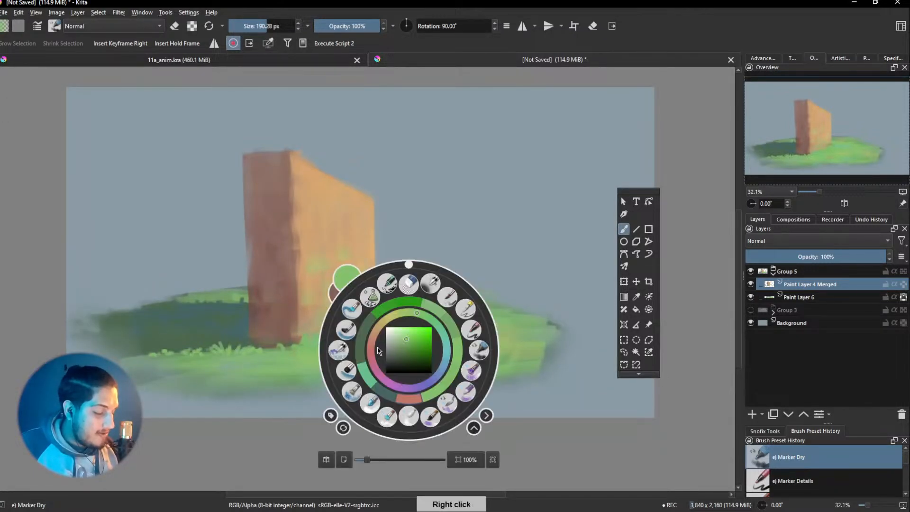
{"action": "left_click", "coordinate": [347, 328]}
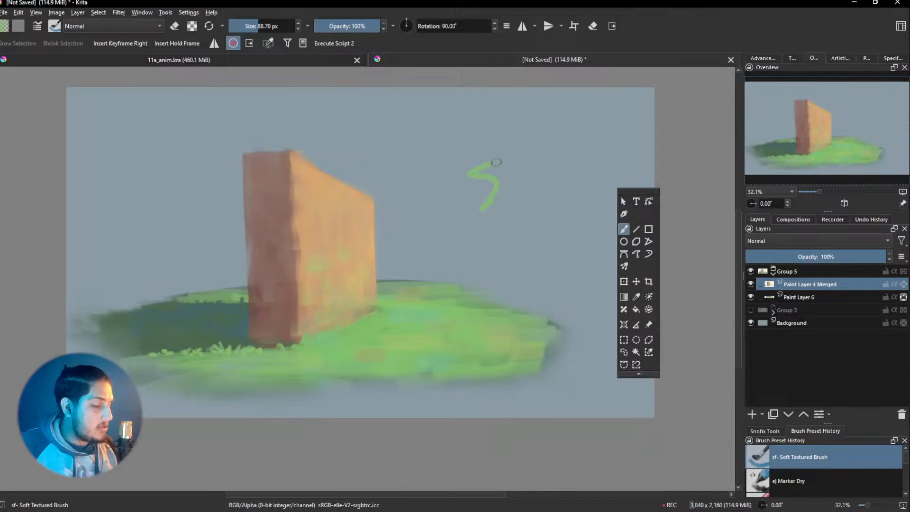
Undo the green test stroke in the sky and soften the lit ground's colour patches with the brush at 315.72 px
{"action": "mouse_move", "coordinate": [452, 222]}
{"action": "left_mouse_down"}
{"action": "mouse_move", "coordinate": [490, 208]}
{"action": "mouse_move", "coordinate": [478, 177]}
{"action": "mouse_move", "coordinate": [480, 211]}
{"action": "mouse_move", "coordinate": [450, 200]}
{"action": "mouse_move", "coordinate": [452, 171]}
{"action": "mouse_move", "coordinate": [448, 206]}
{"action": "mouse_move", "coordinate": [469, 152]}
{"action": "left_mouse_up"}
{"action": "left_click_drag", "start_coordinate": [463, 193], "coordinate": [450, 305]}
{"action": "key", "text": "ctrl+z"}
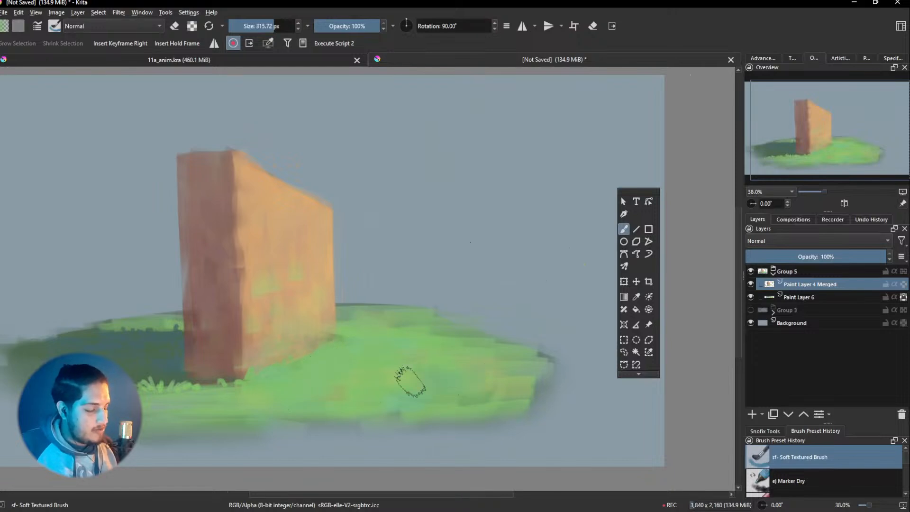
Choose b) Basic-5 Size Opacity at 81.01 px and blend sampled ground greens over the far end of the lit grass
{"action": "scroll", "coordinate": [491, 360], "scroll_direction": "up", "scroll_amount": 2}
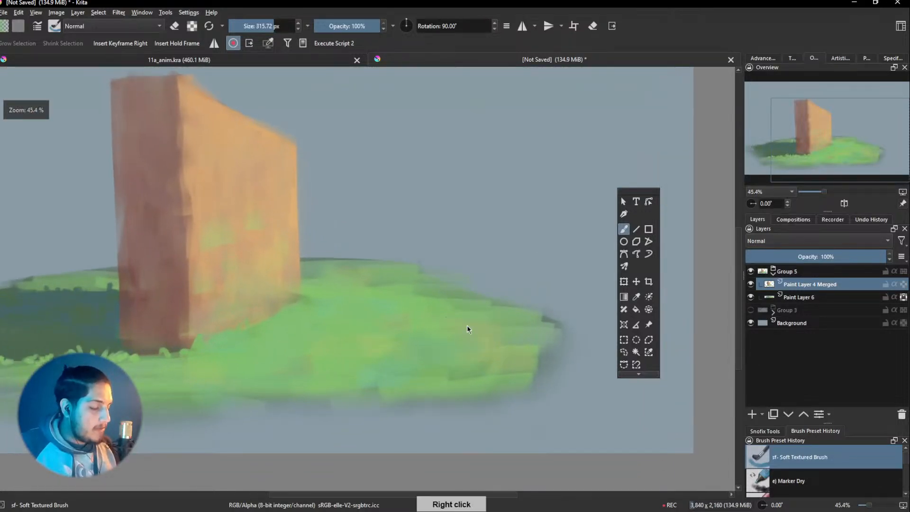
{"action": "right_click", "coordinate": [481, 383]}
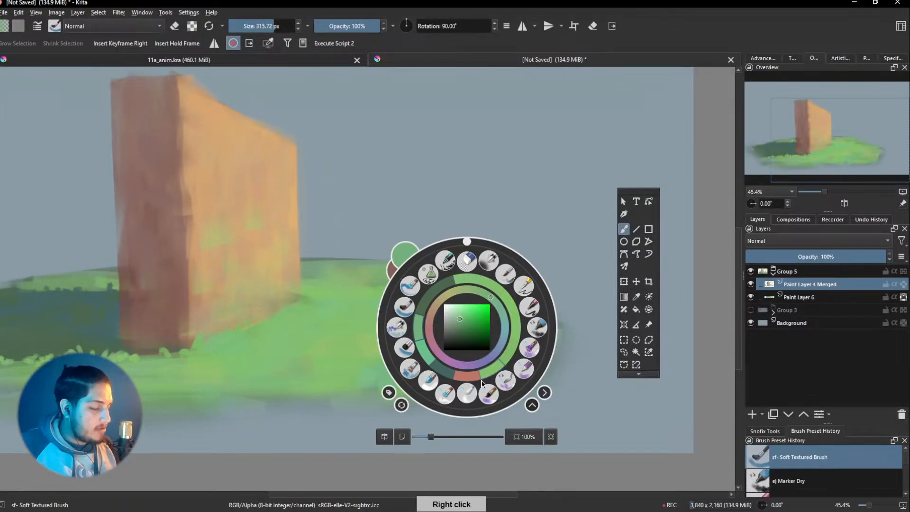
{"action": "left_click", "coordinate": [532, 303]}
{"action": "right_click", "coordinate": [466, 319]}
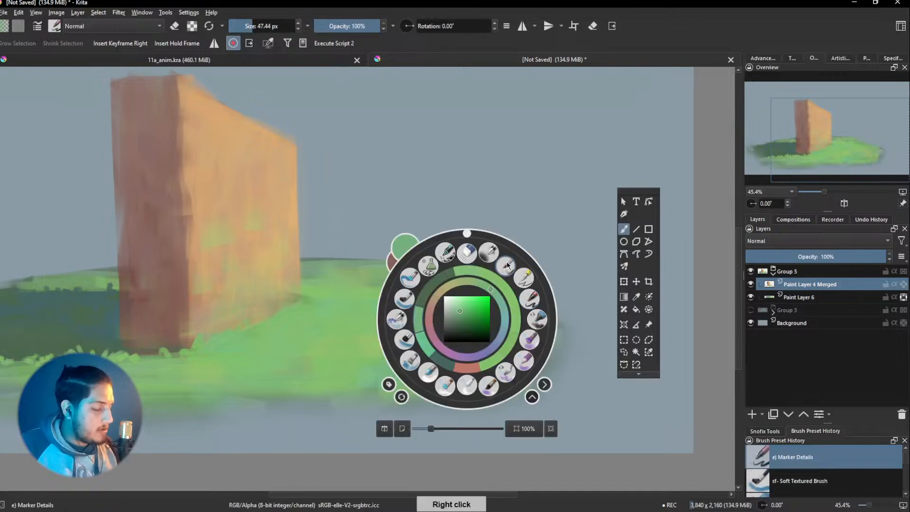
{"action": "left_click", "coordinate": [504, 268]}
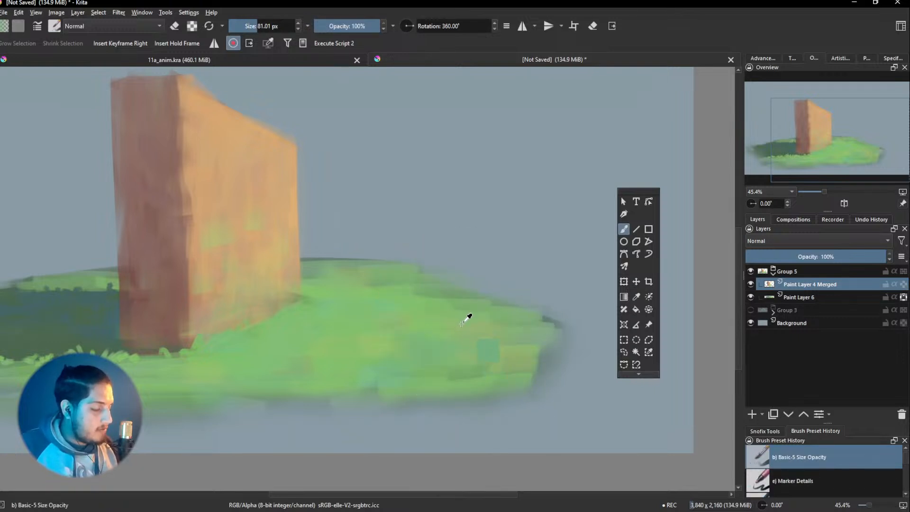
{"action": "left_click", "coordinate": [507, 325], "text": "ctrl"}
{"action": "left_click", "coordinate": [530, 323], "text": "ctrl"}
{"action": "left_click", "coordinate": [502, 373], "text": "ctrl"}
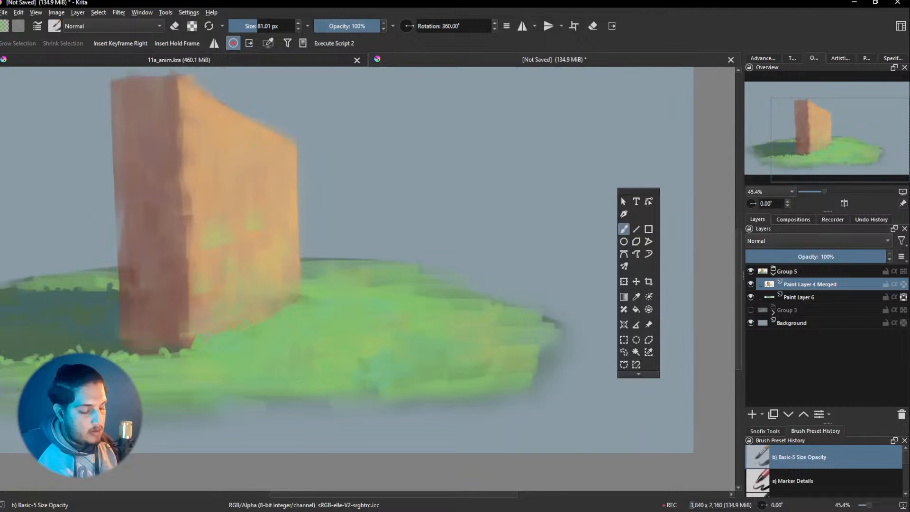
{"action": "left_click_drag", "start_coordinate": [264, 354], "coordinate": [255, 395]}
{"action": "mouse_move", "coordinate": [414, 363]}
{"action": "left_mouse_down"}
{"action": "mouse_move", "coordinate": [407, 381]}
{"action": "mouse_move", "coordinate": [443, 327]}
{"action": "mouse_move", "coordinate": [477, 317]}
{"action": "mouse_move", "coordinate": [459, 321]}
{"action": "mouse_move", "coordinate": [495, 281]}
{"action": "left_mouse_up"}
{"action": "left_click_drag", "start_coordinate": [494, 285], "coordinate": [472, 281]}
{"action": "mouse_move", "coordinate": [408, 290]}
{"action": "left_mouse_down"}
{"action": "mouse_move", "coordinate": [420, 319]}
{"action": "mouse_move", "coordinate": [438, 311]}
{"action": "left_mouse_up"}
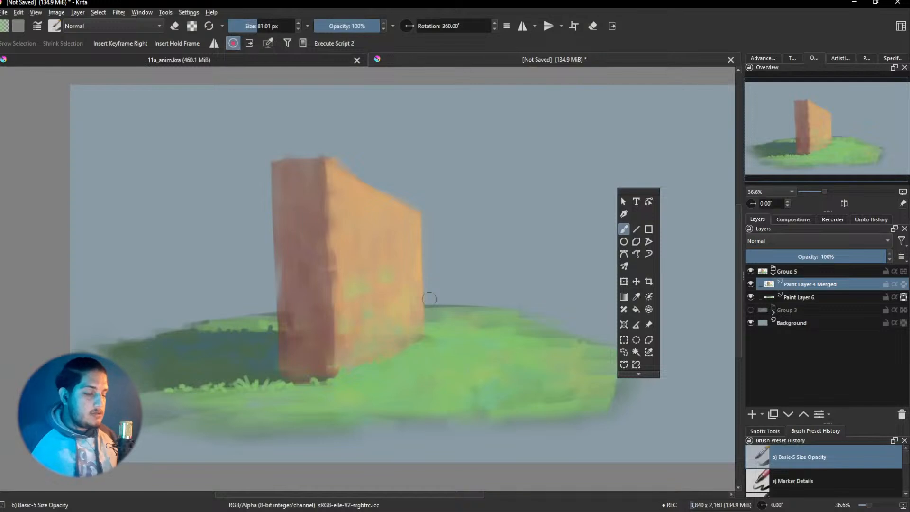
{"action": "right_click", "coordinate": [450, 216]}
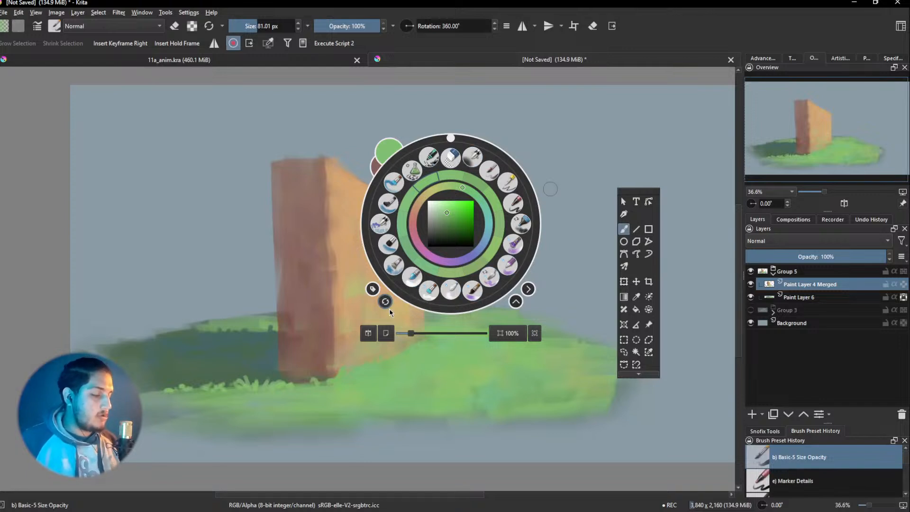
{"action": "left_click", "coordinate": [341, 384]}
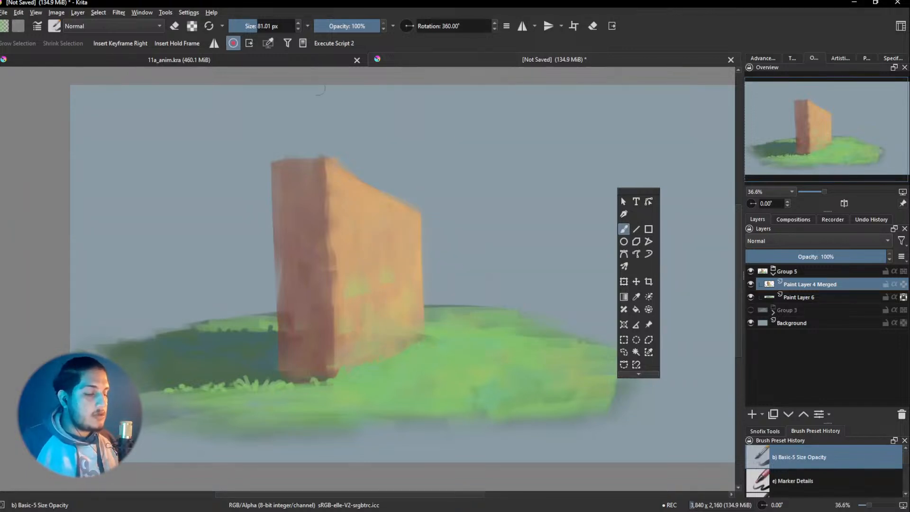
View the 11a_anim.kra scene, and play and pause 4a.mp4 from the Finished folder in File Explorer to examine its house background
{"action": "left_click", "coordinate": [295, 62]}
{"action": "mouse_move", "coordinate": [265, 160]}
{"action": "left_mouse_down"}
{"action": "mouse_move", "coordinate": [274, 207]}
{"action": "mouse_move", "coordinate": [260, 159]}
{"action": "left_mouse_up"}
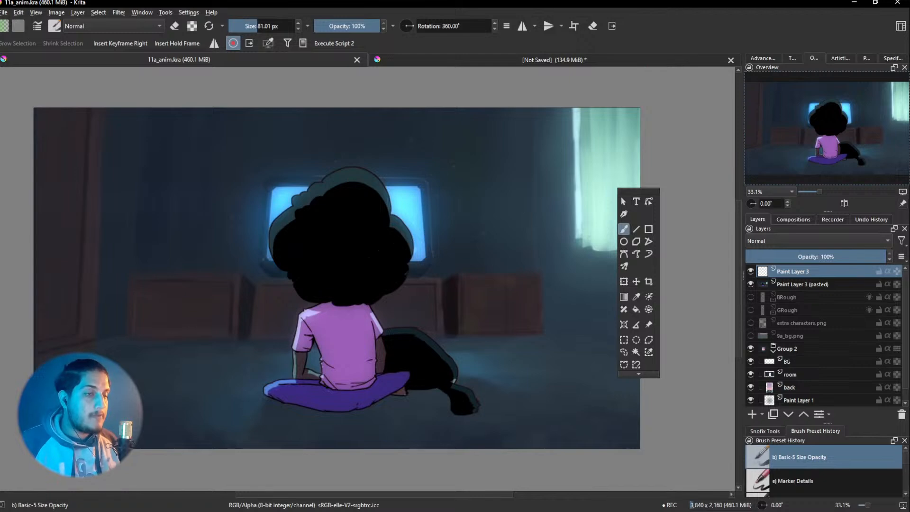
{"action": "key", "text": "alt+Tab"}
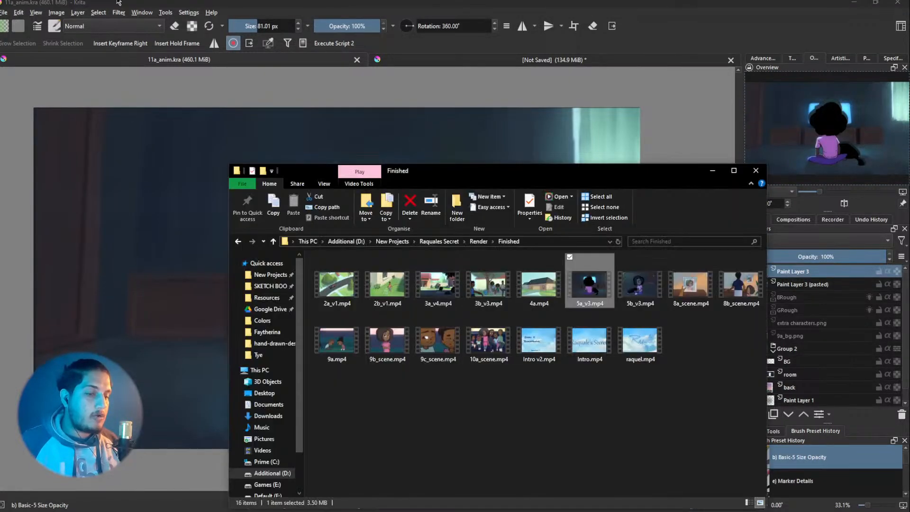
{"action": "left_click_drag", "start_coordinate": [504, 176], "coordinate": [385, 0]}
{"action": "key", "text": "alt+Tab"}
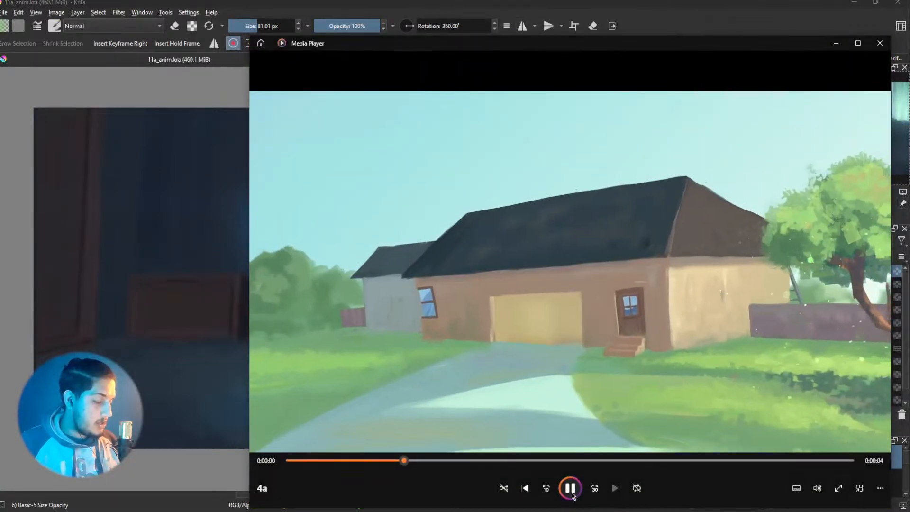
{"action": "left_click", "coordinate": [570, 489]}
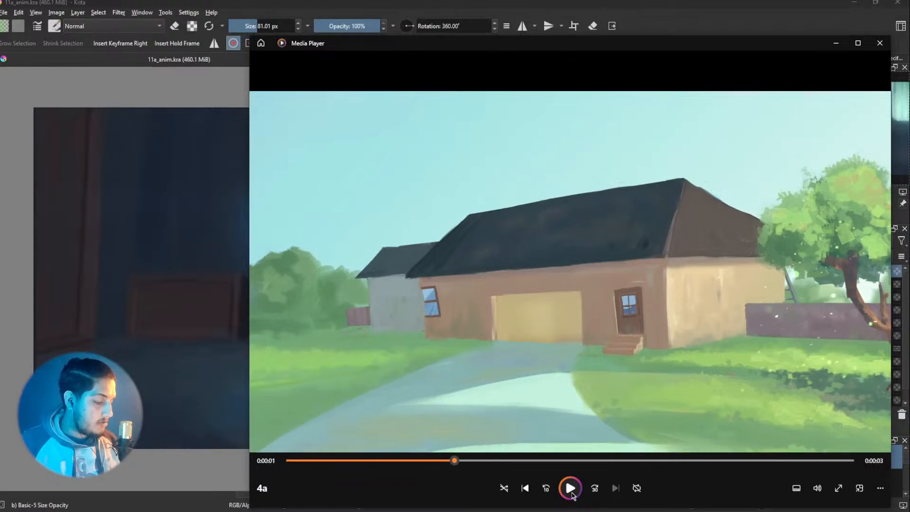
Close the 4a video and examine the reflected light in the 8a bg.png picture before closing it
{"action": "left_click", "coordinate": [879, 43]}
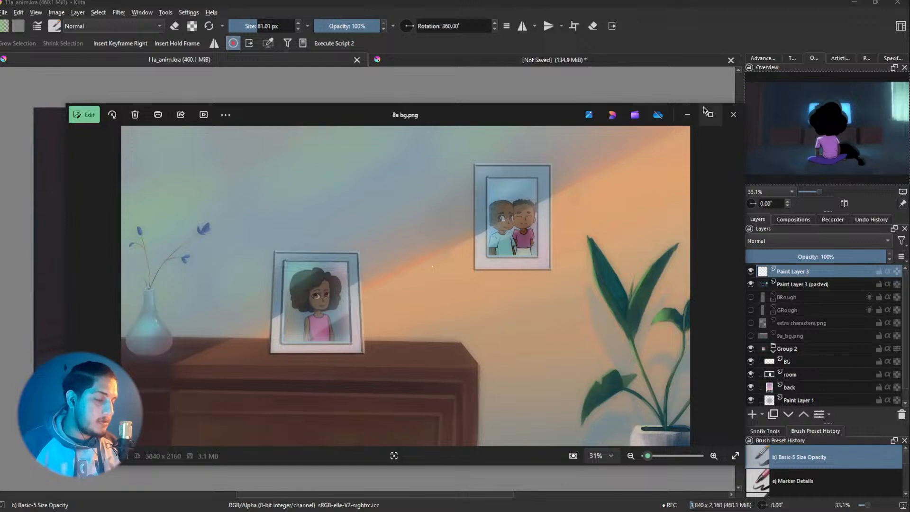
{"action": "left_click", "coordinate": [733, 114]}
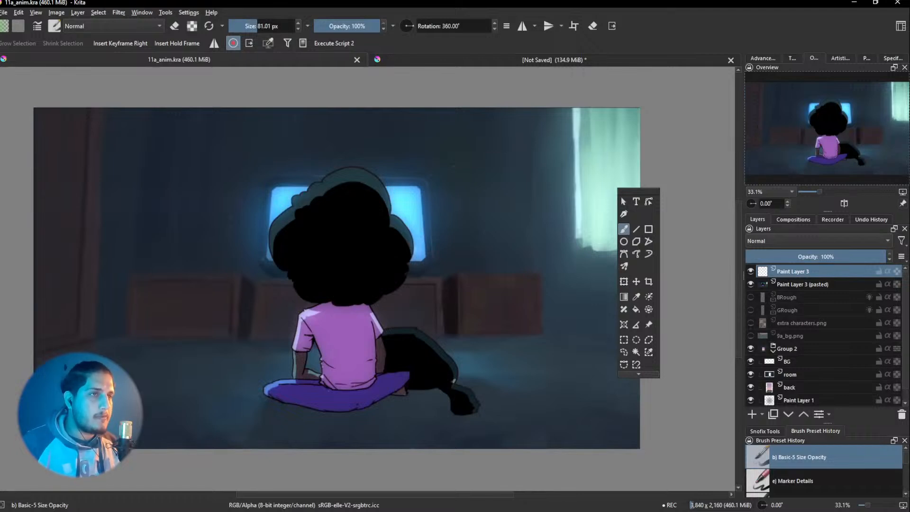
{"action": "key", "text": "alt+Tab"}
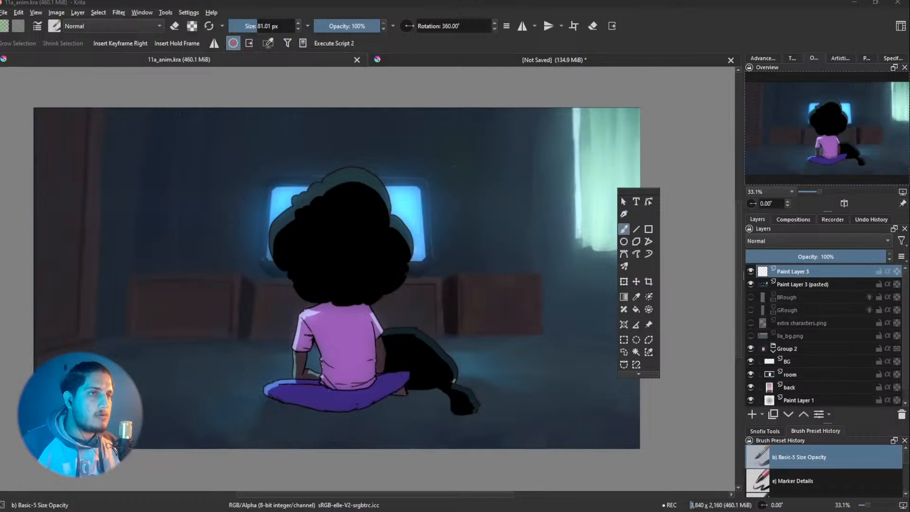